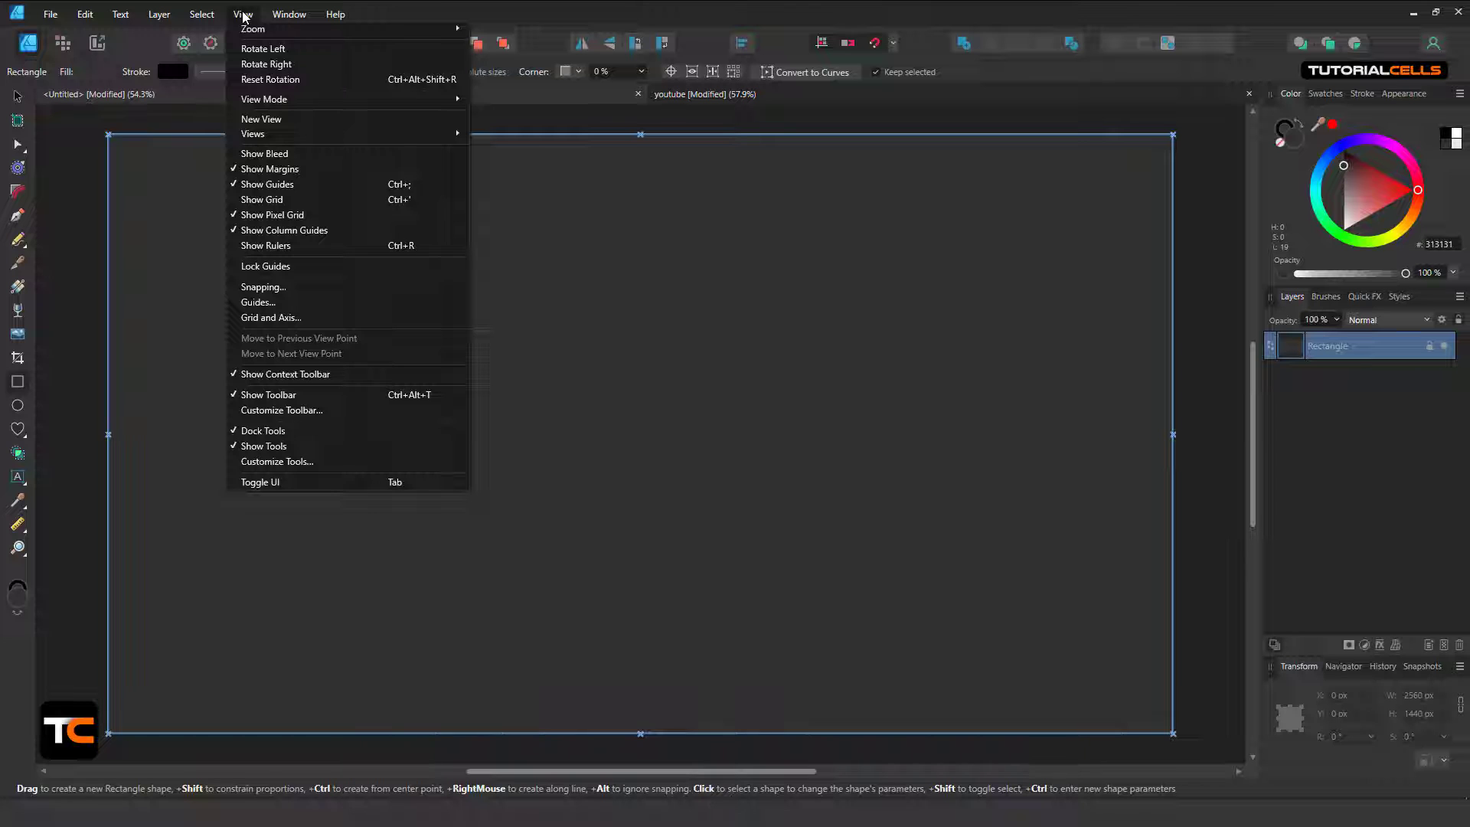
Step: Show the grid on the document canvas
left_click(282, 199)
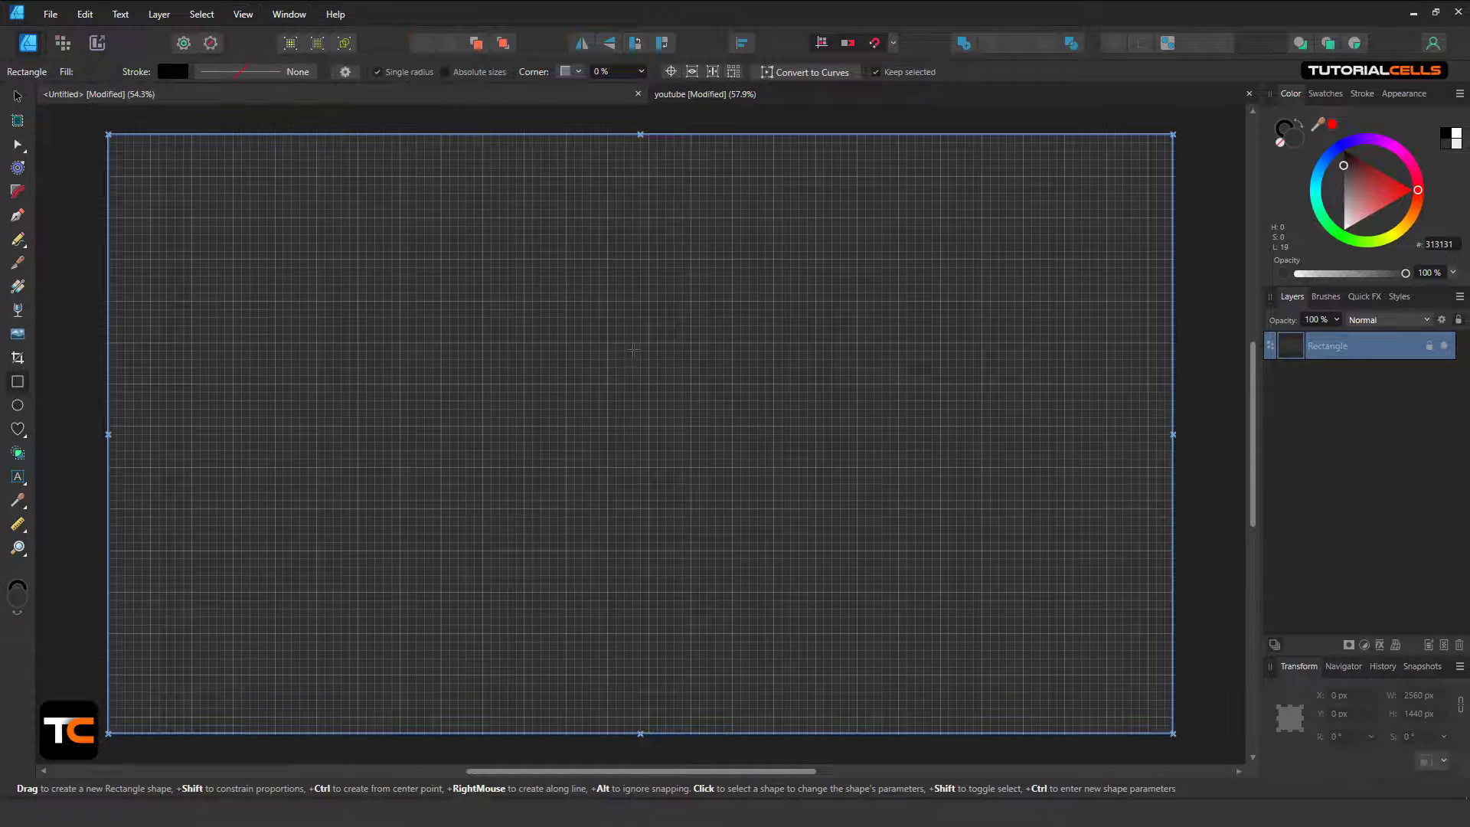
scroll(633, 356, "up", 3)
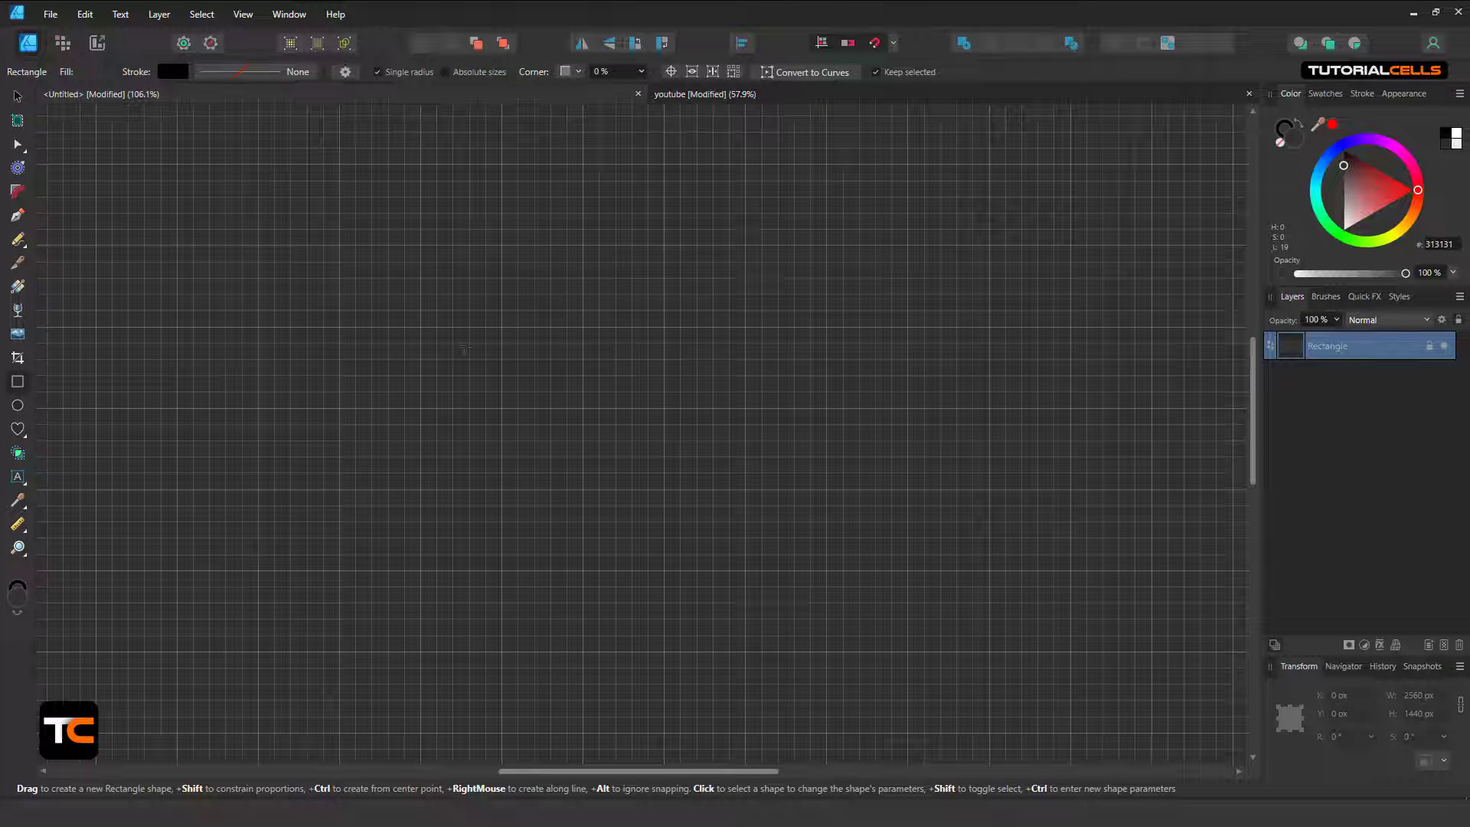
Step: Draw a rectangle about 366 by 211 px over the grid and give it an orange fill
left_click(1395, 234)
left_click(1380, 209)
key("ctrl+z")
left_click_drag(417, 254, 715, 425)
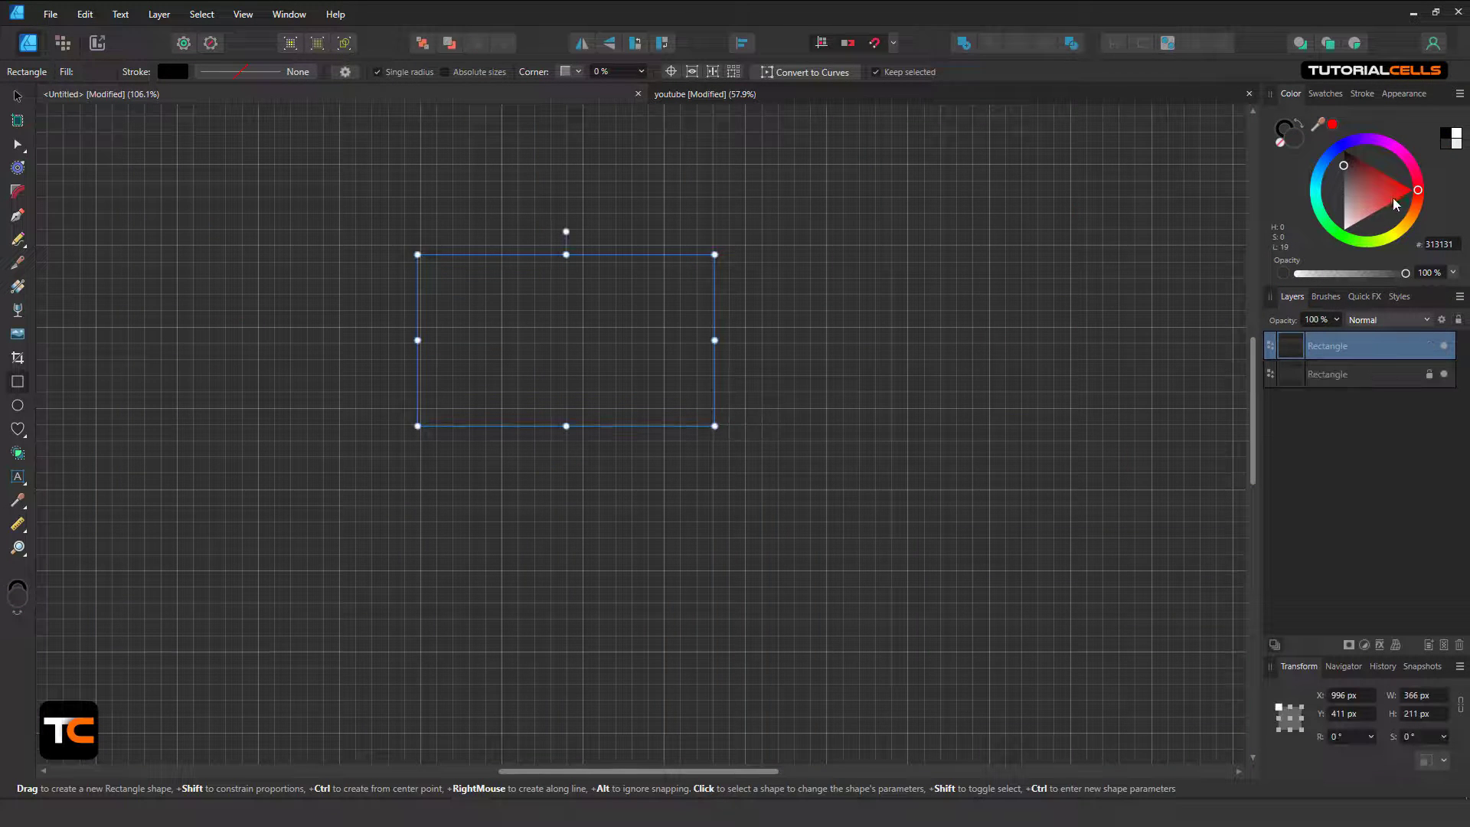
left_click(1411, 220)
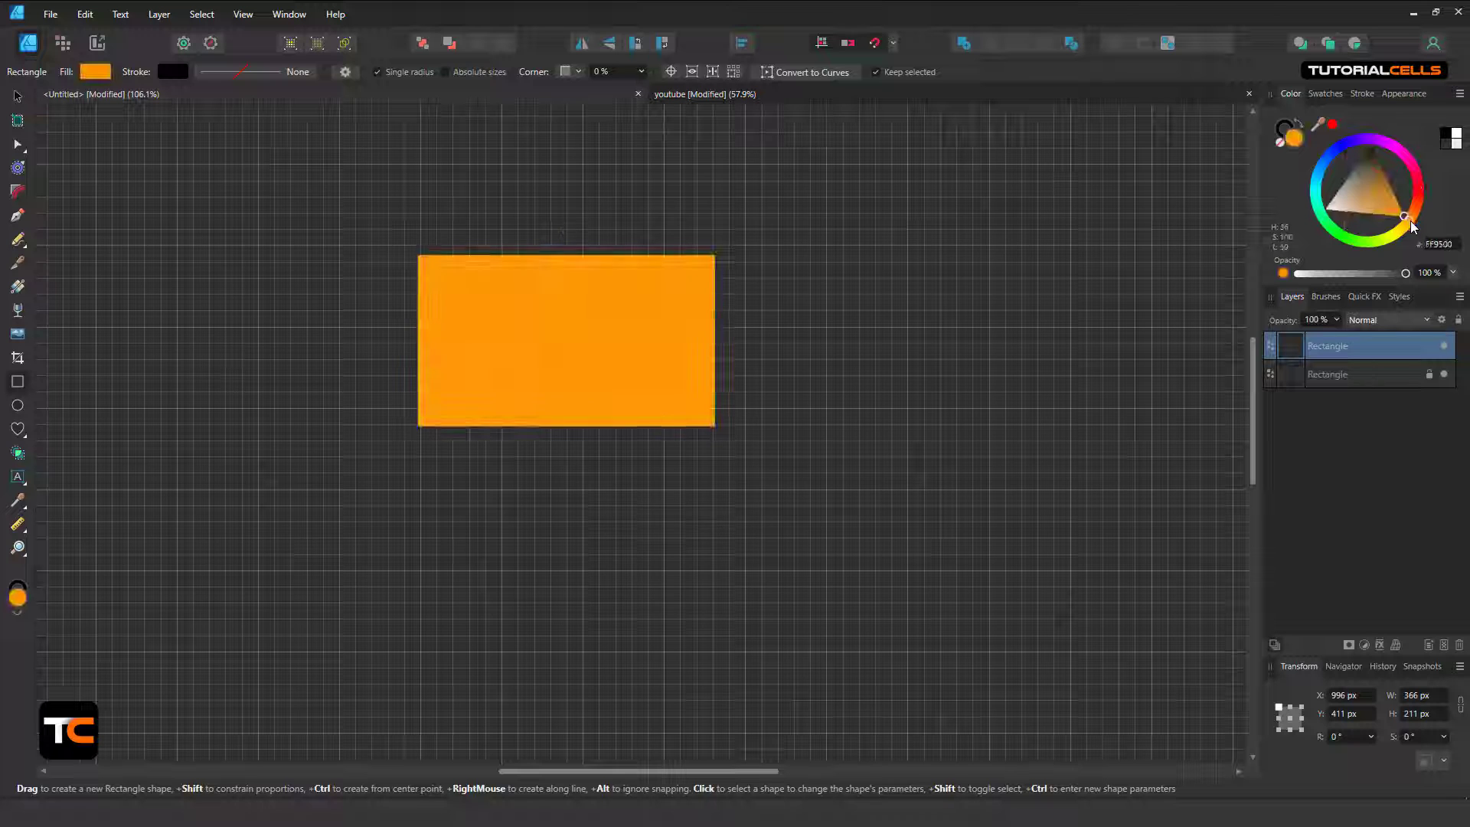
Step: Move the orange rectangle a little higher on the canvas and delete it
left_click(17, 97)
left_click_drag(486, 305, 482, 242)
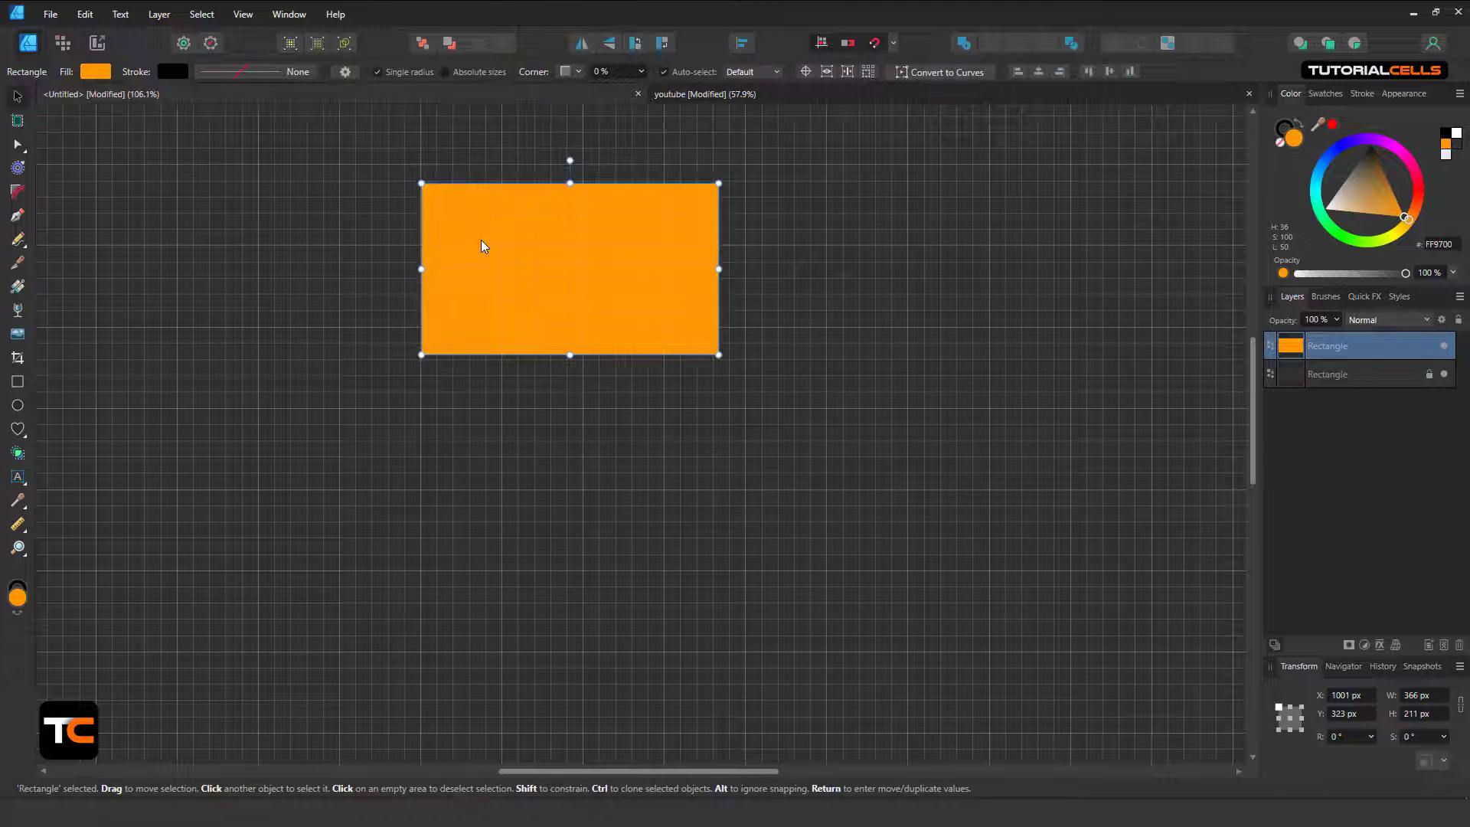
key("Delete")
scroll(480, 243, "up", 3)
left_click(17, 216)
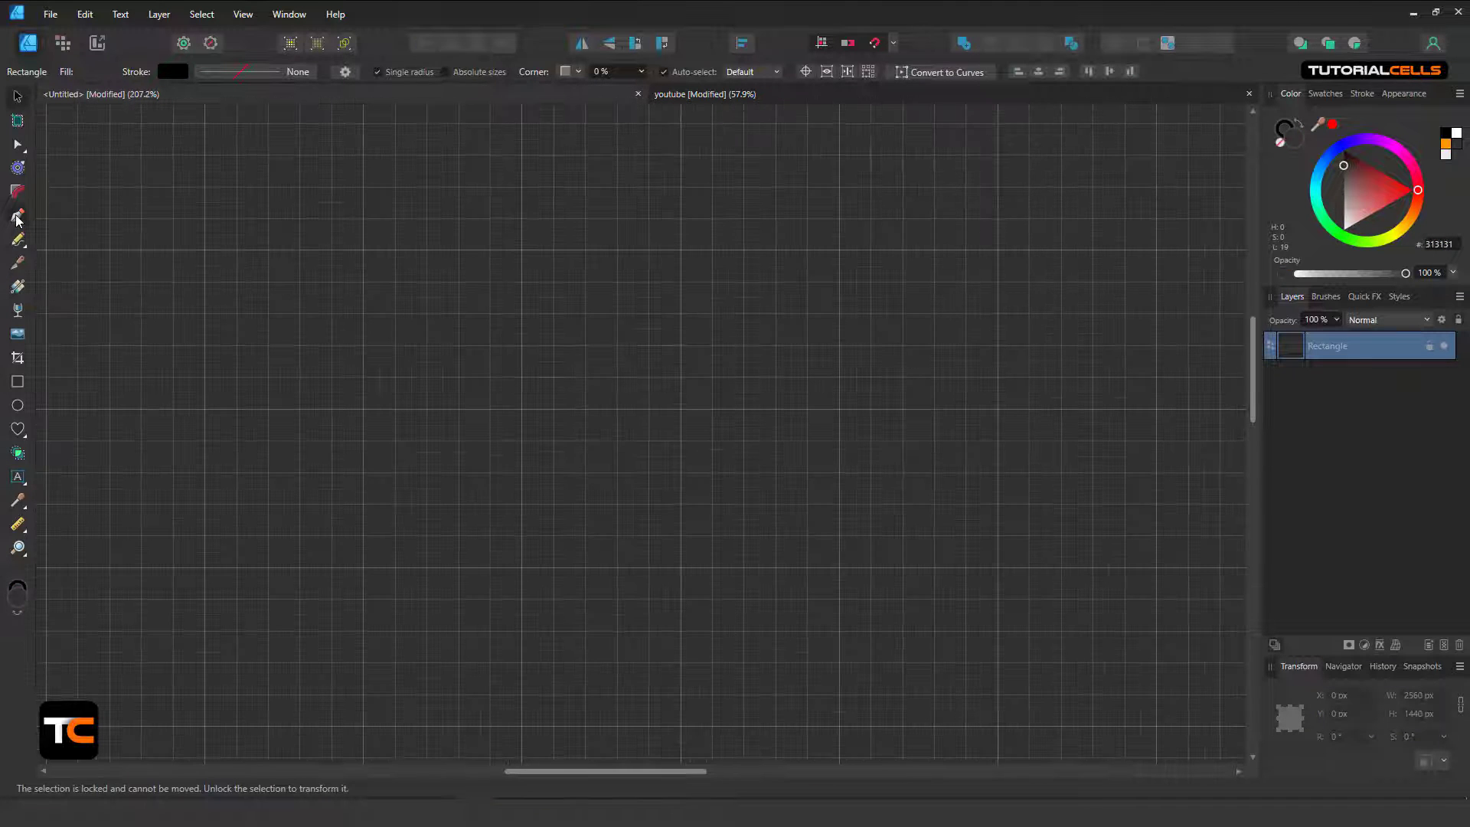
left_click(363, 251)
key("Escape")
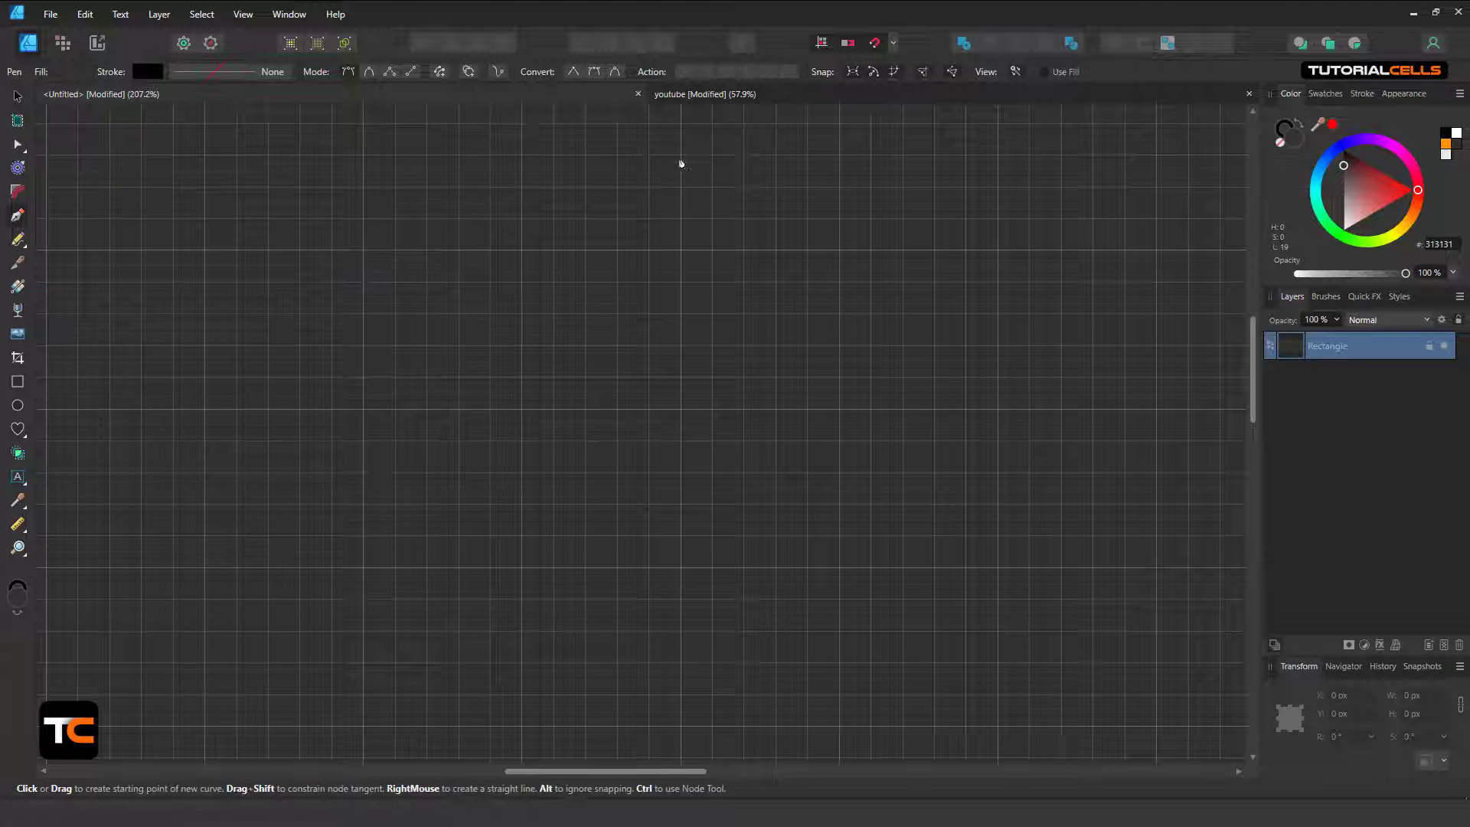
Step: Enable snapping to gaps and sizes, shape key points, object geometry and pixel selection bounds
left_click(893, 44)
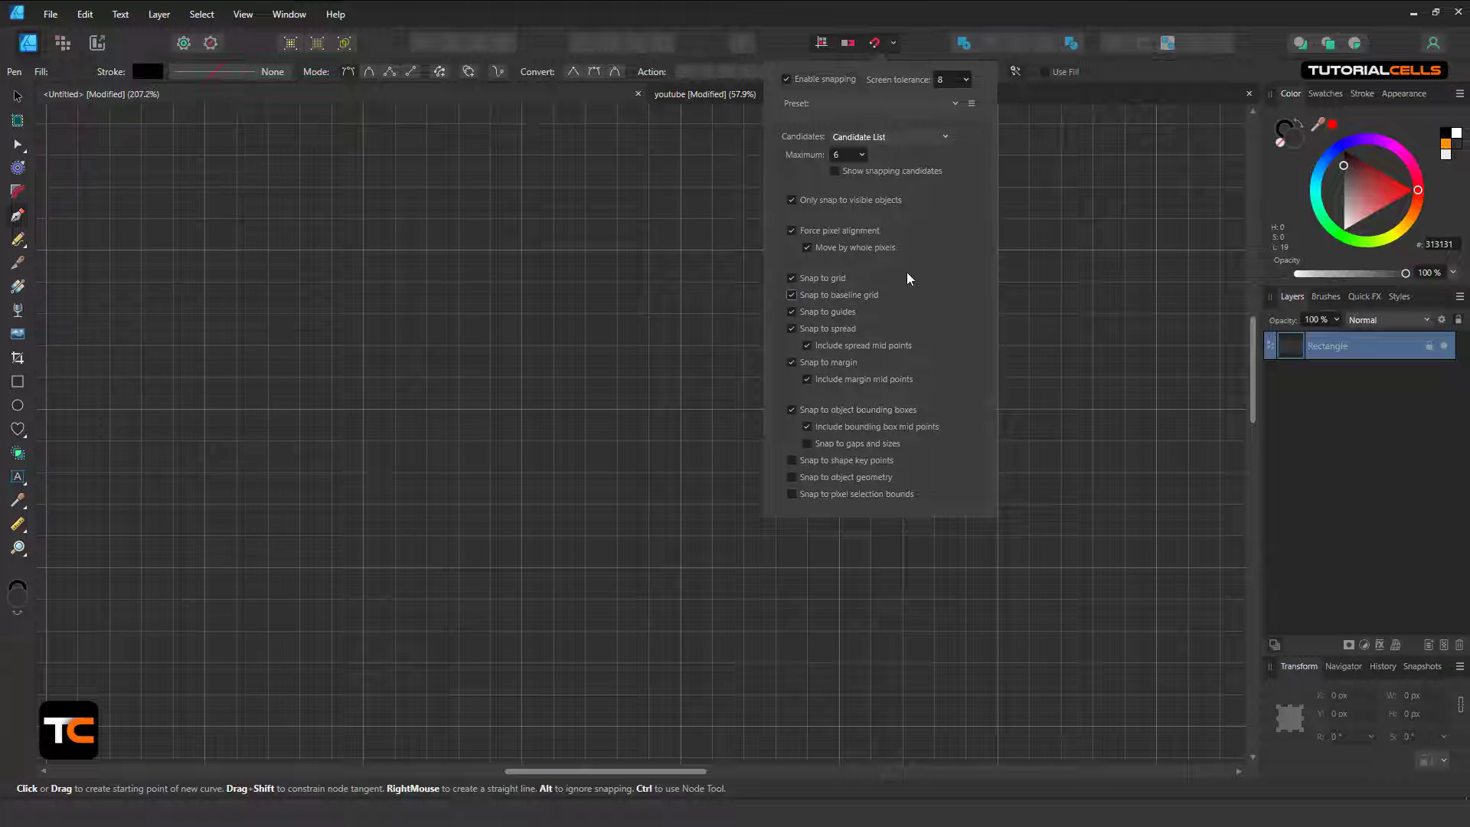
left_click(830, 442)
left_click(829, 461)
left_click(824, 478)
left_click(820, 495)
left_click(893, 43)
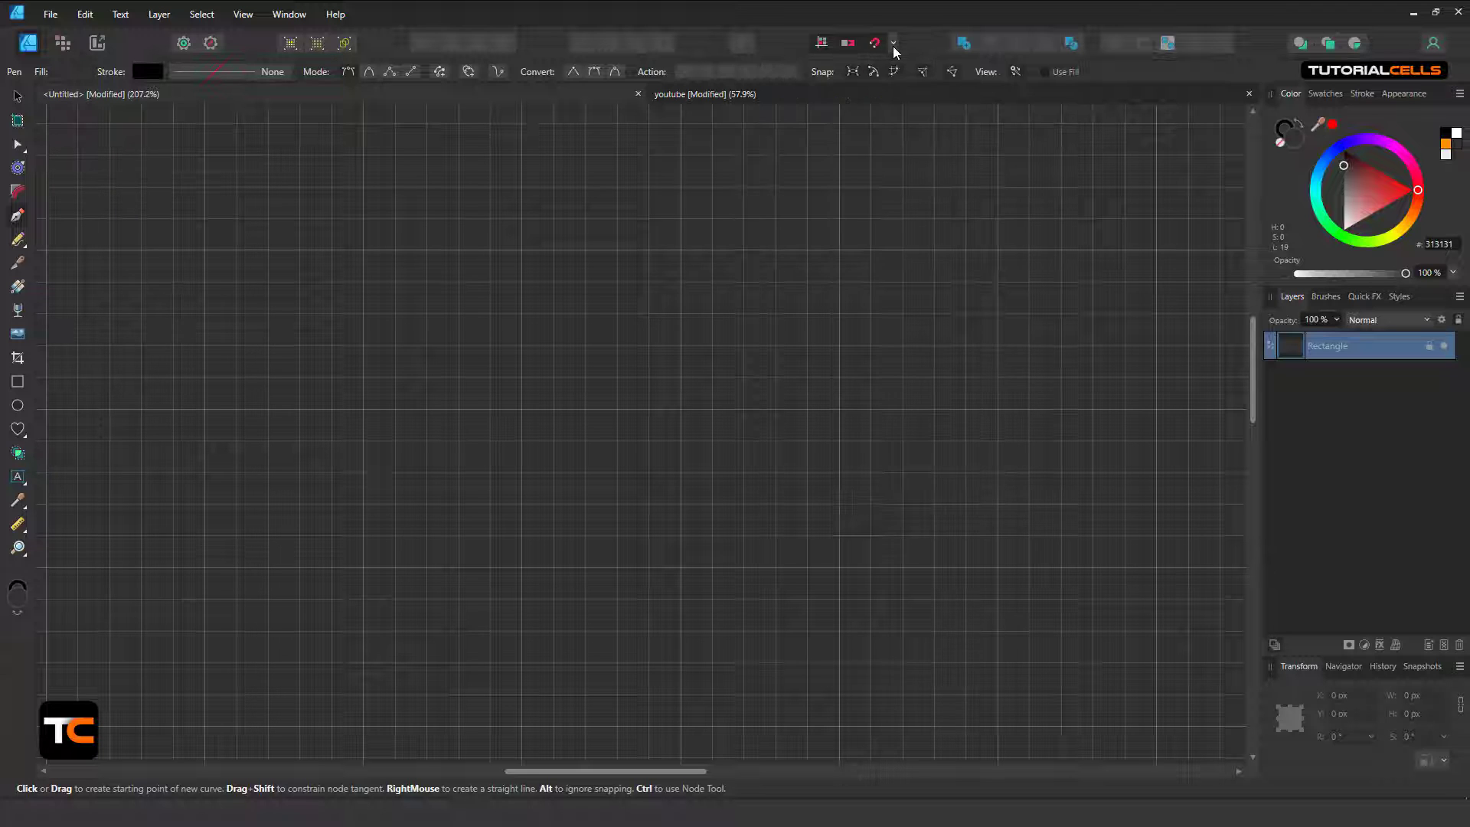
Step: Draw a closed five-sided shape of 140 by 60 px on the grid intersections with the Pen tool and fill it orange
left_click(521, 249)
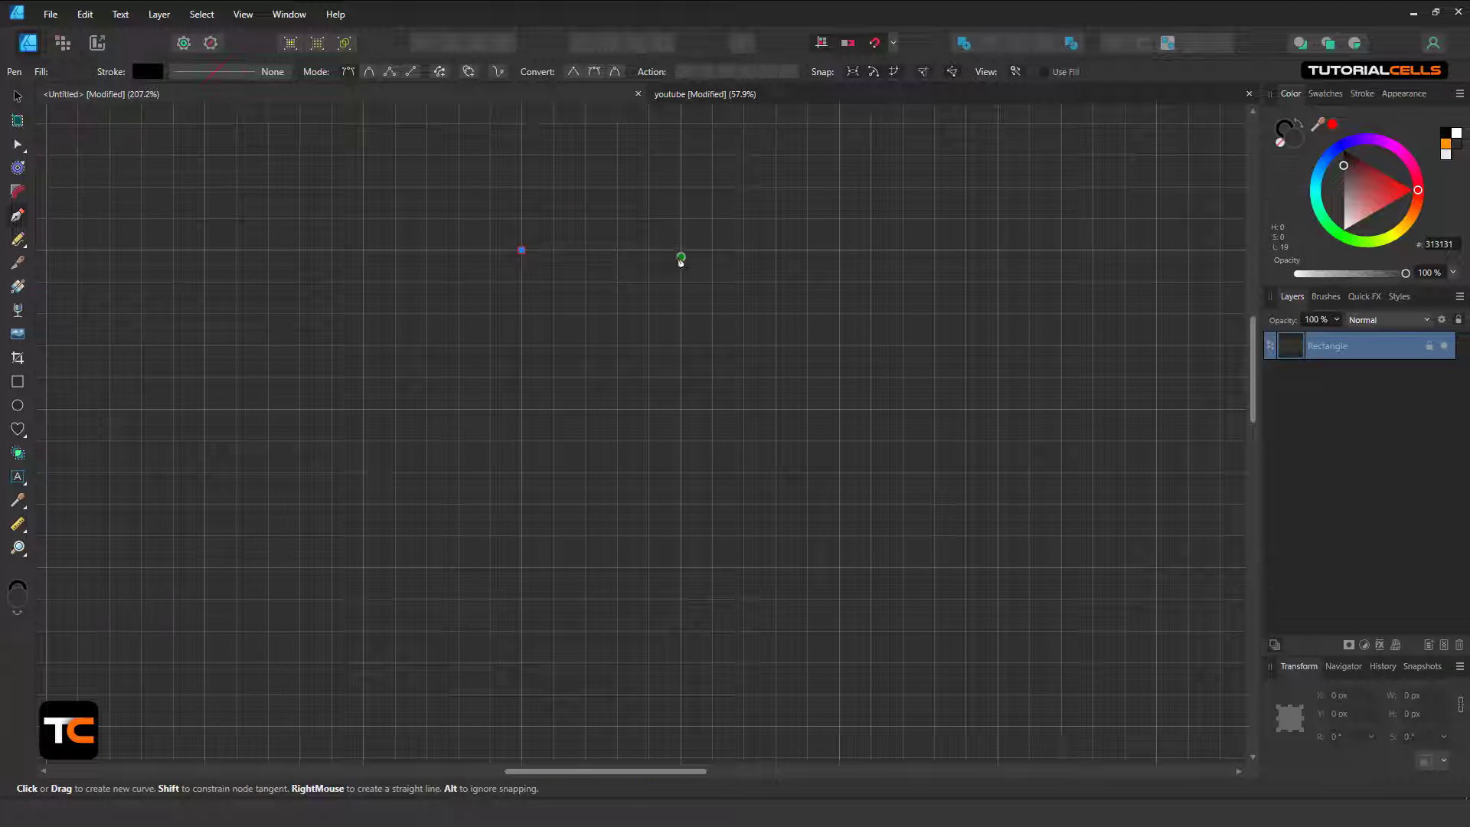
left_click(681, 249)
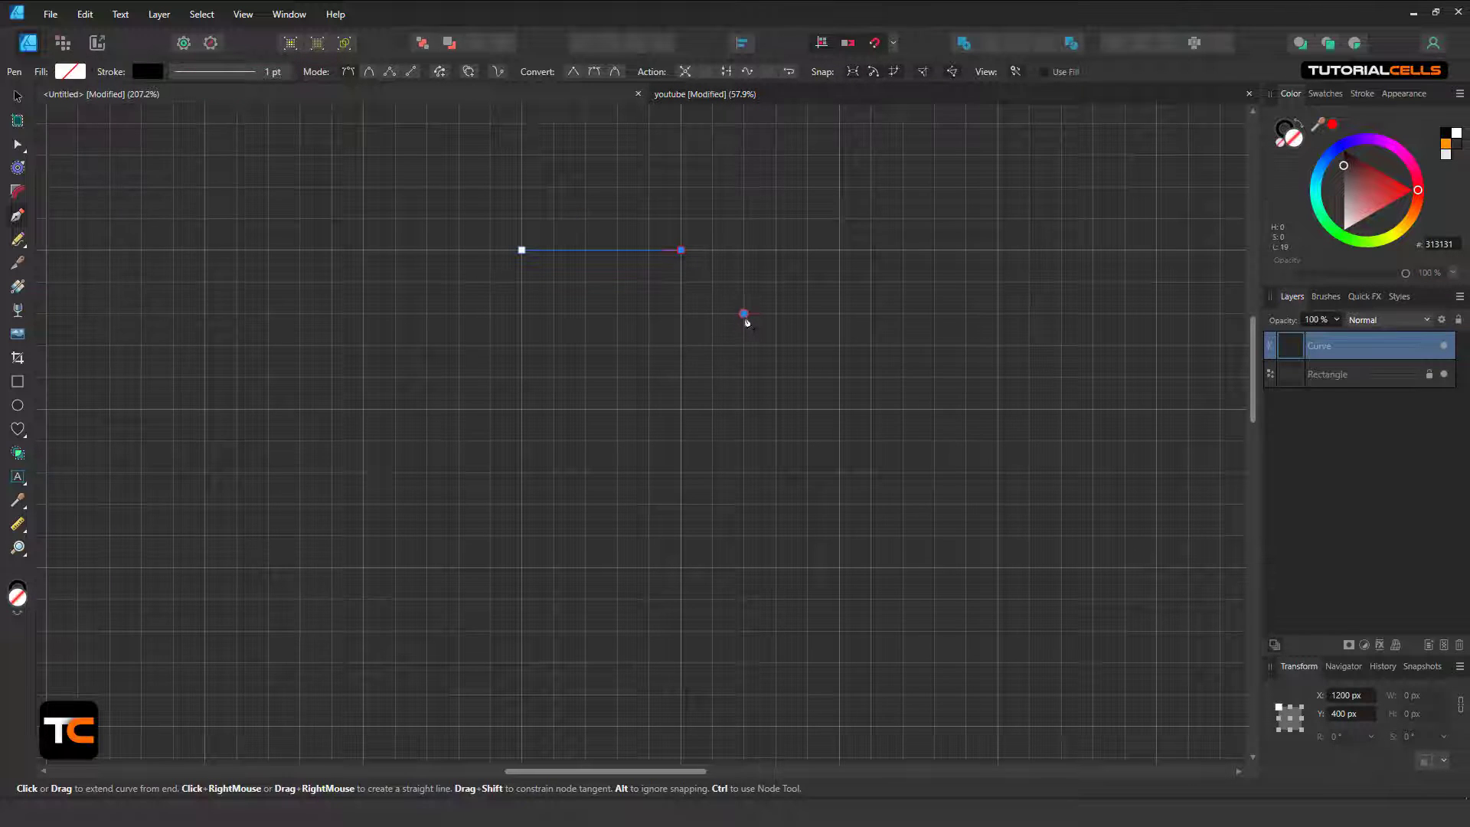
left_click(743, 313)
left_click(743, 345)
left_click(554, 346)
left_click(521, 250)
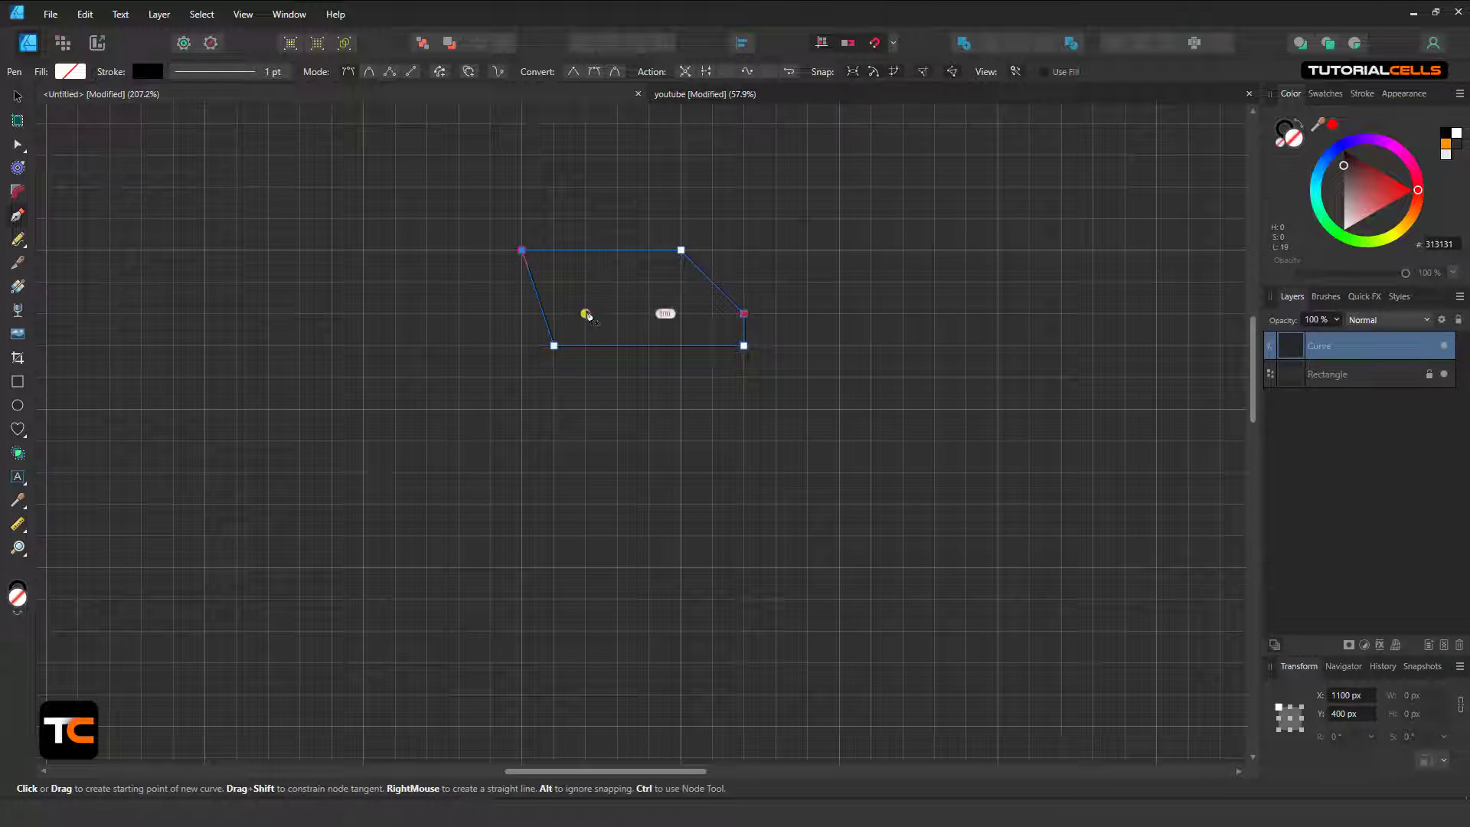
left_click(1043, 71)
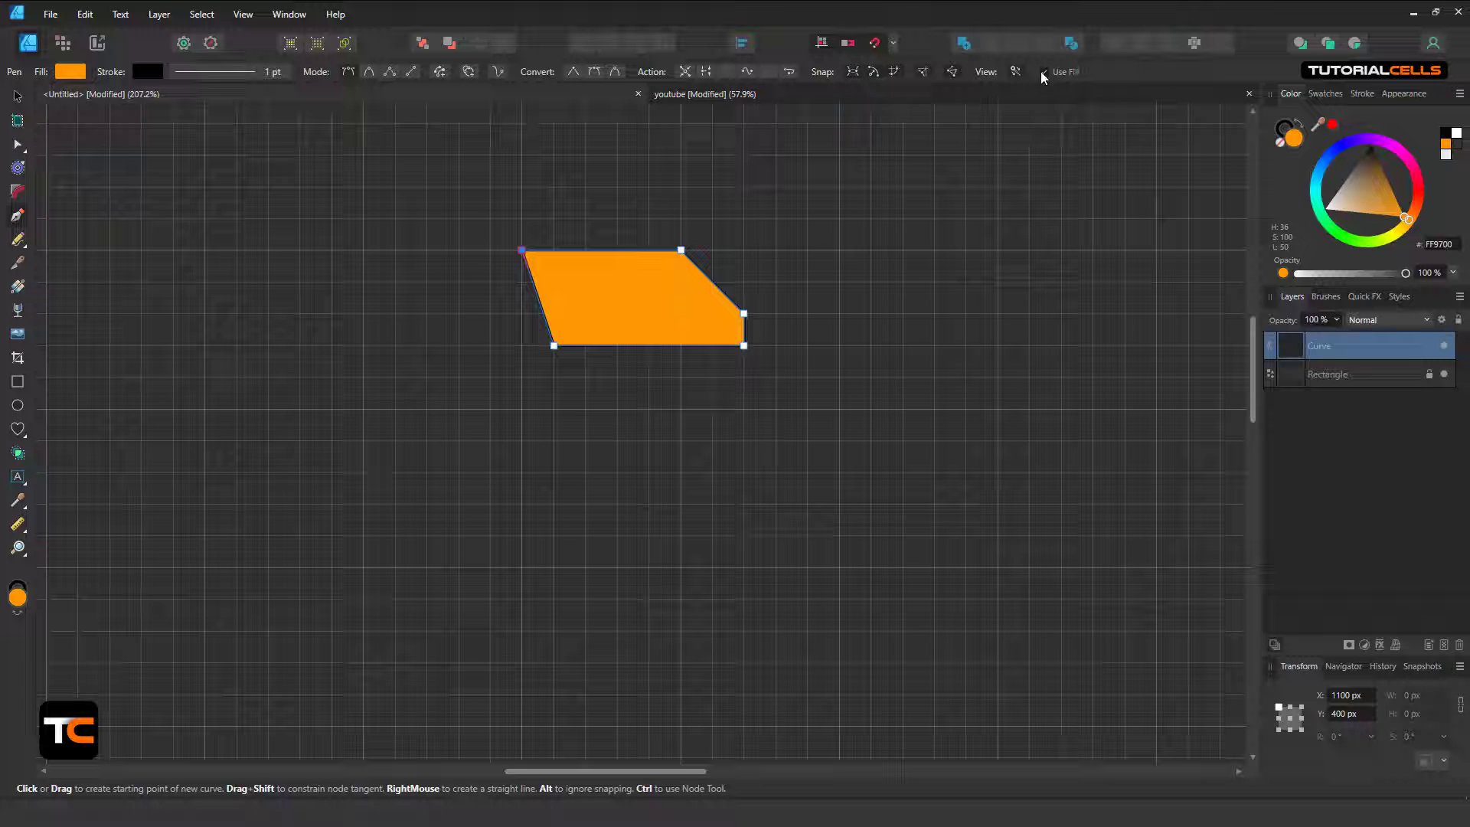
Step: Delete the orange five-sided shape
left_click(17, 96)
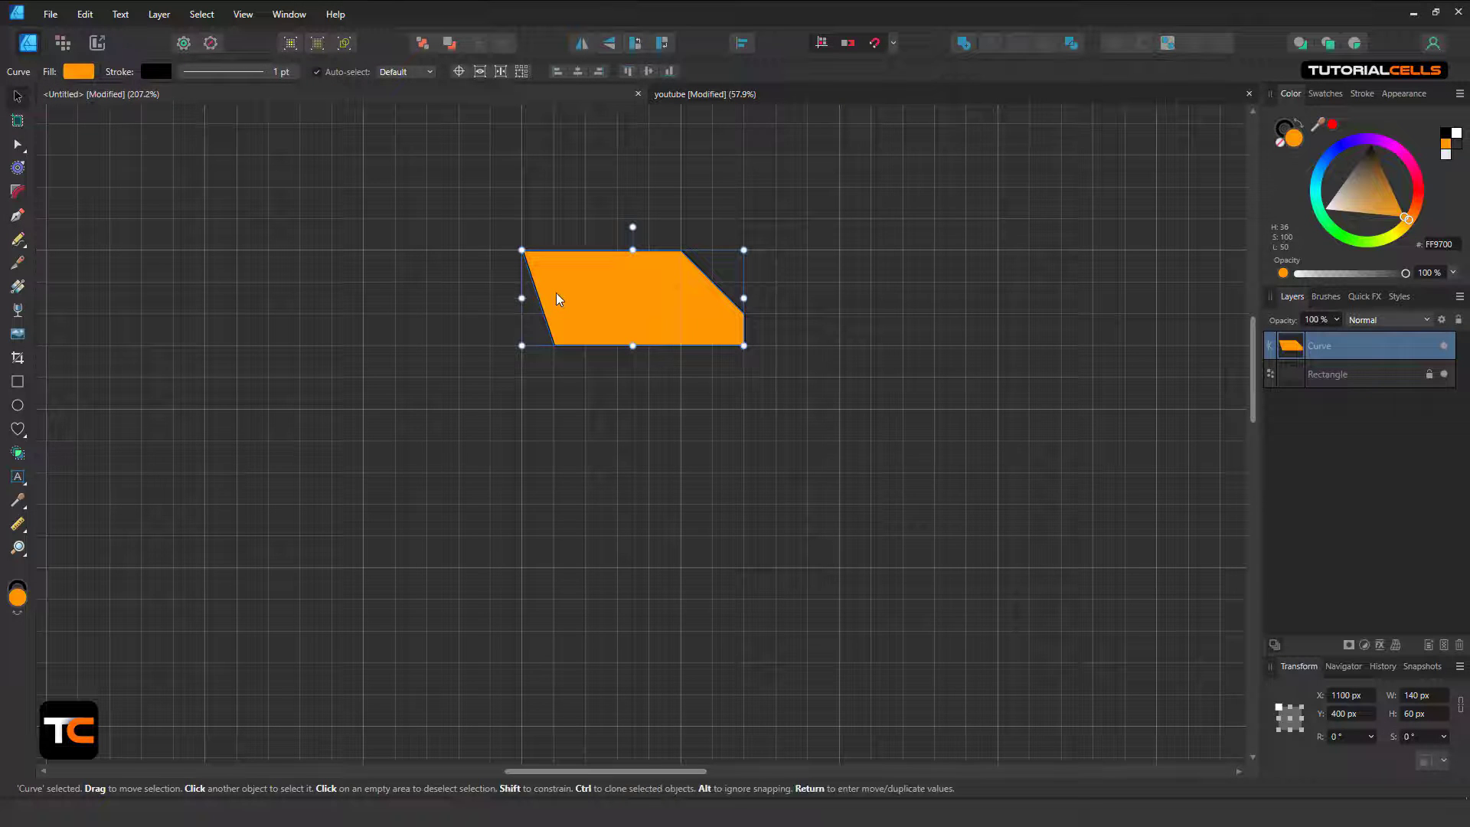
key("Delete")
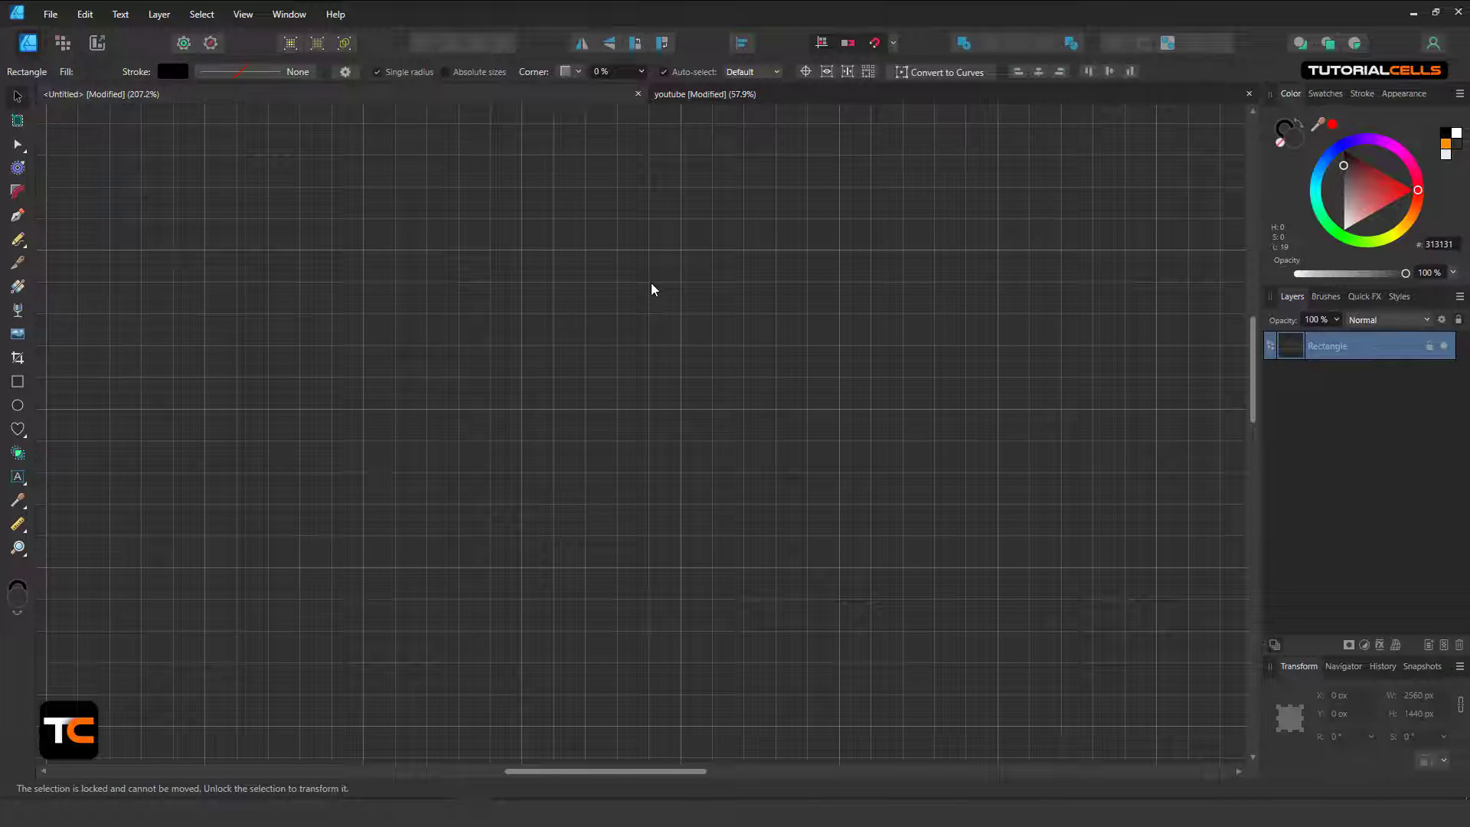
Step: Open the Grid and Snapping Axis settings and move the dialog clear of the canvas centre
left_click(248, 14)
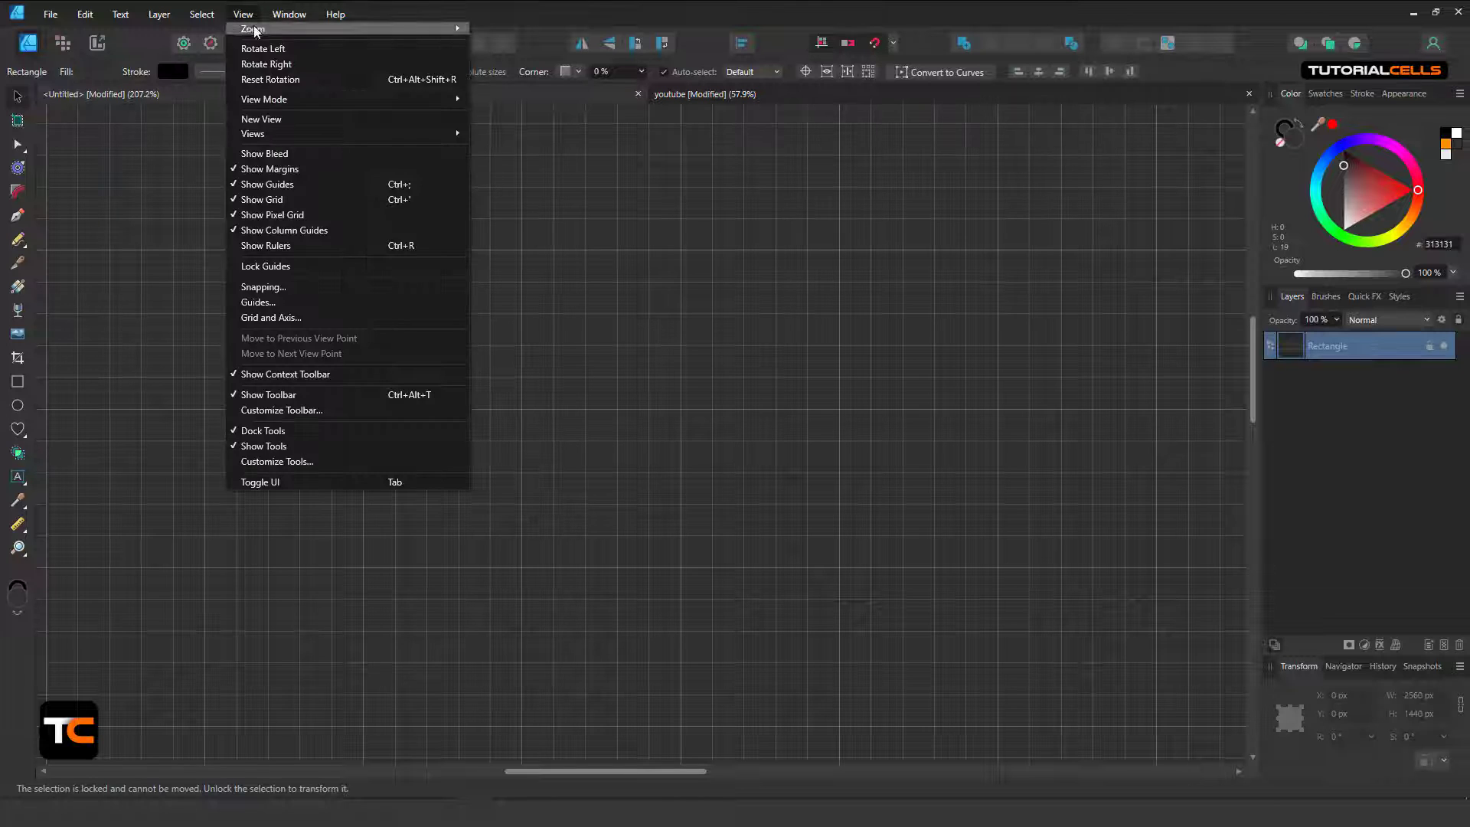
left_click(320, 317)
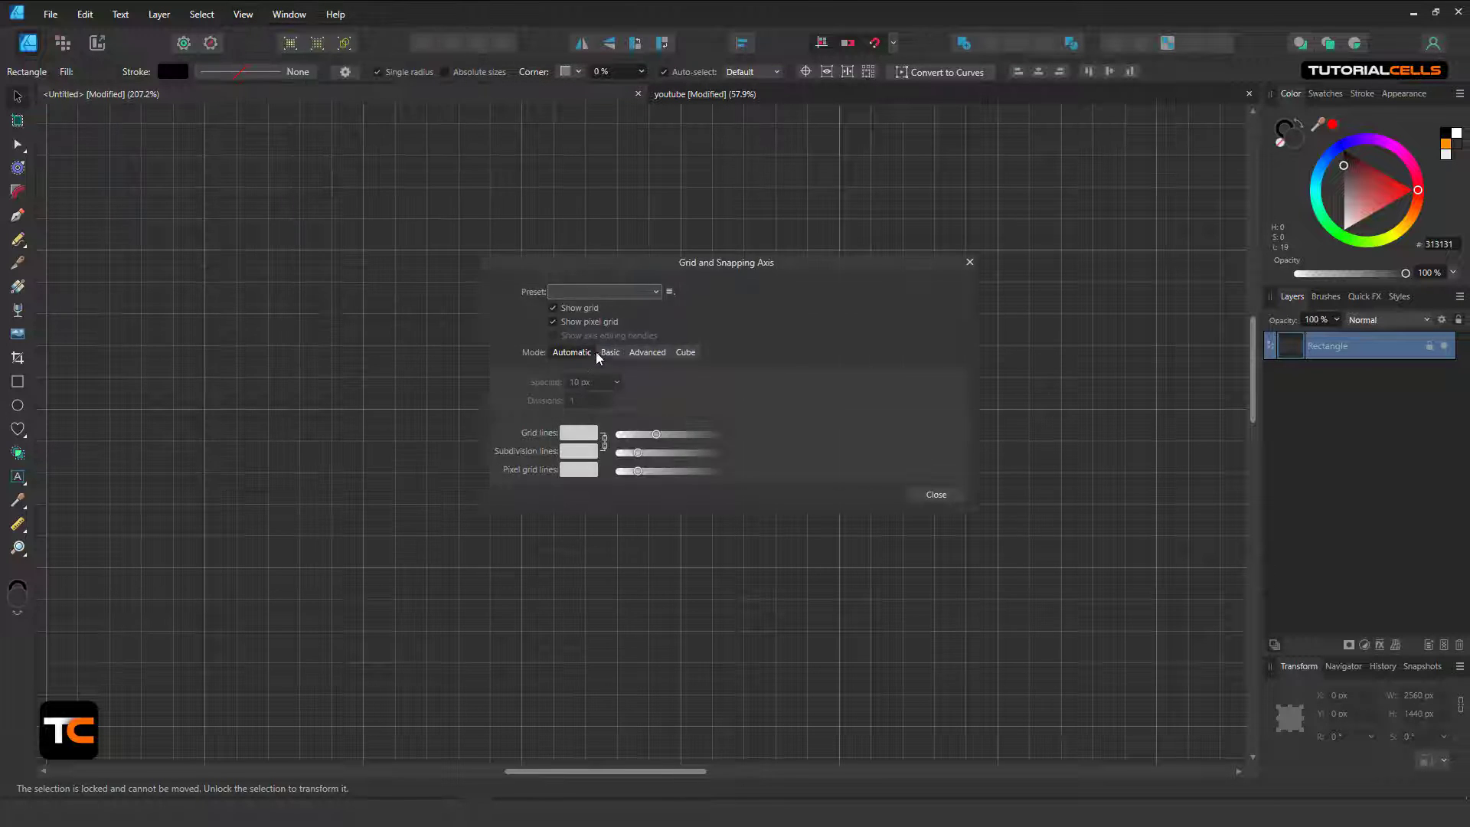
left_click_drag(686, 265, 1174, 299)
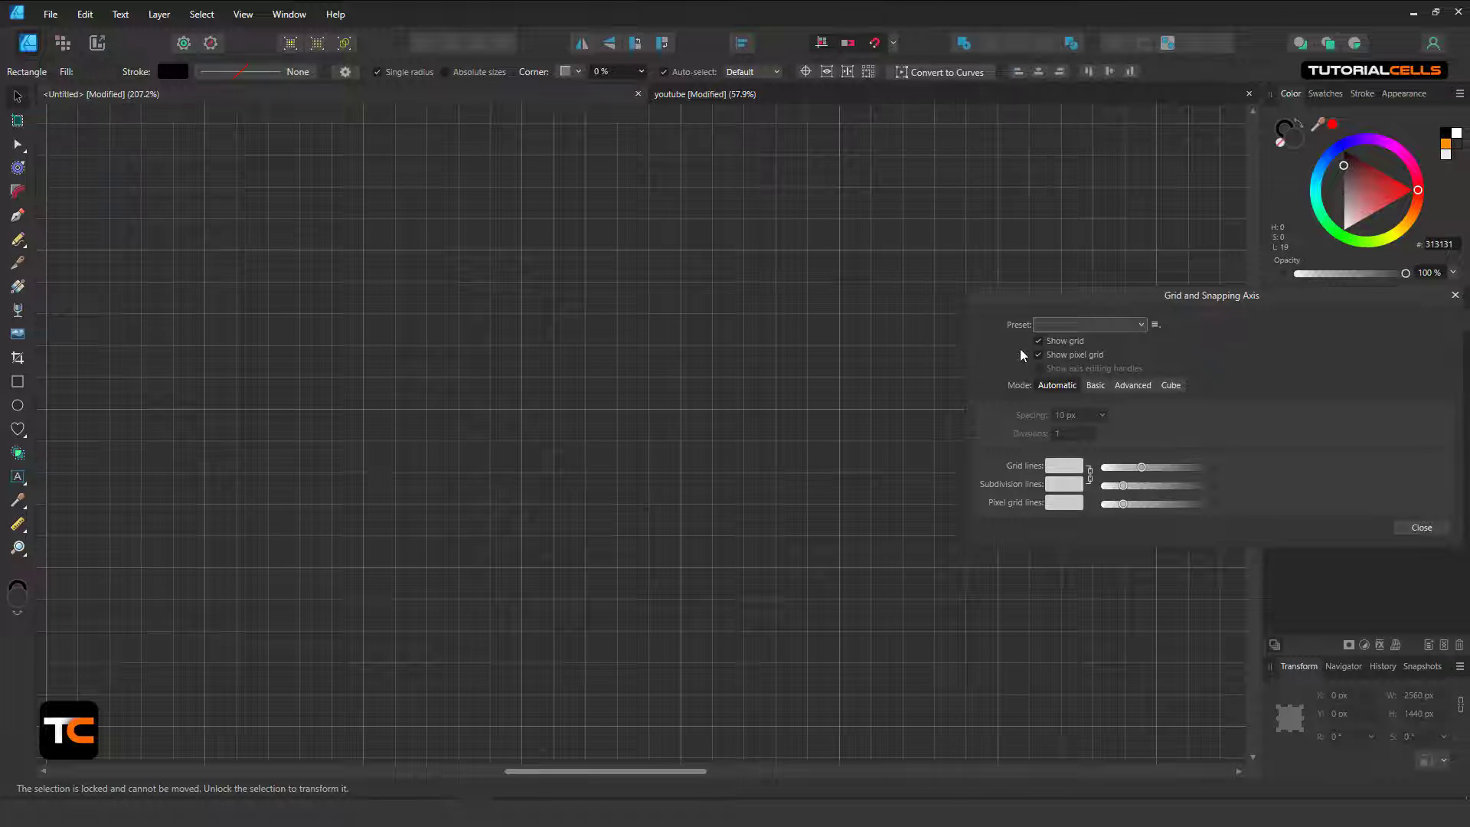
left_click(1141, 325)
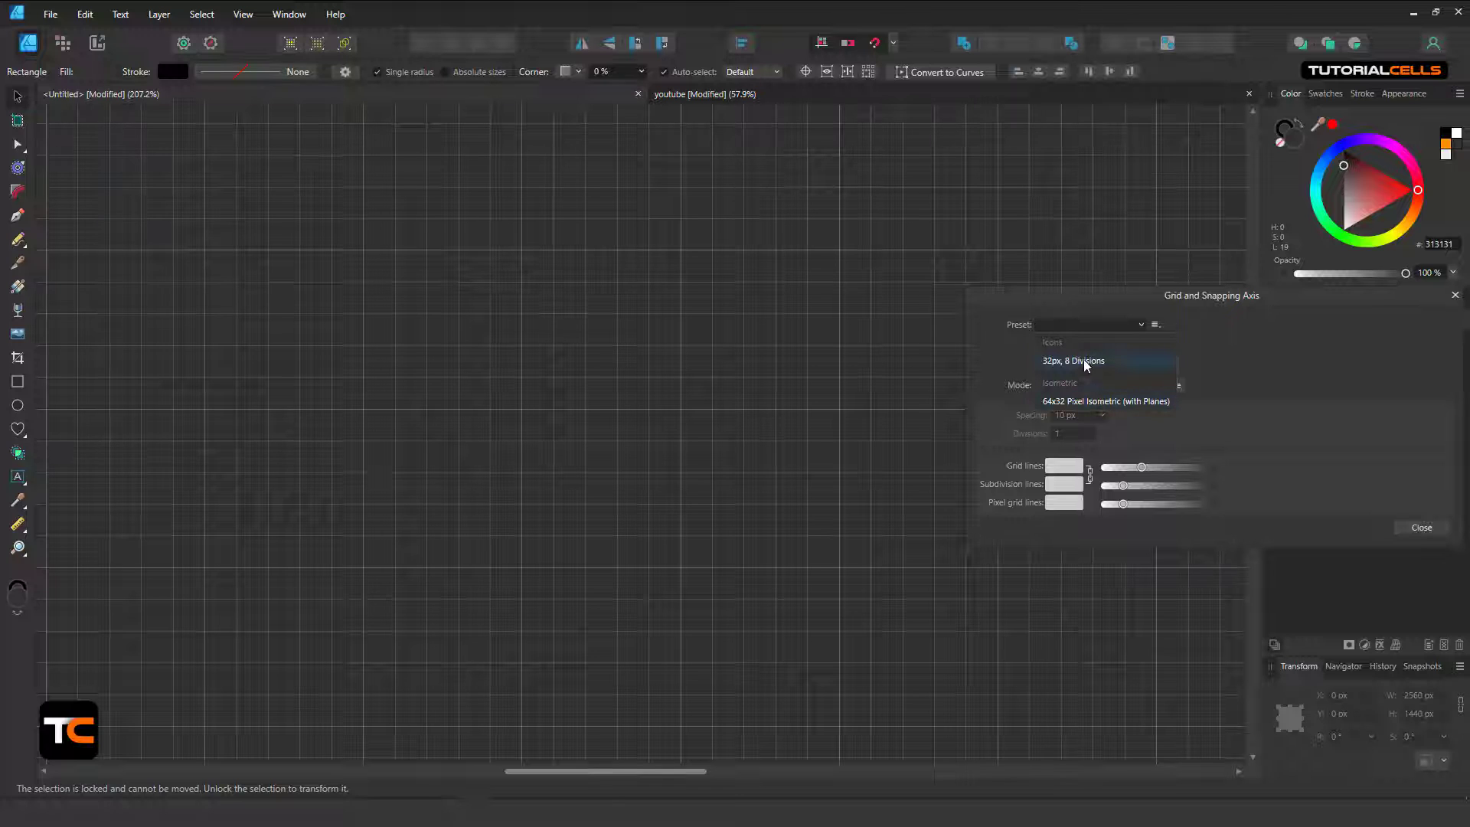
left_click(1215, 359)
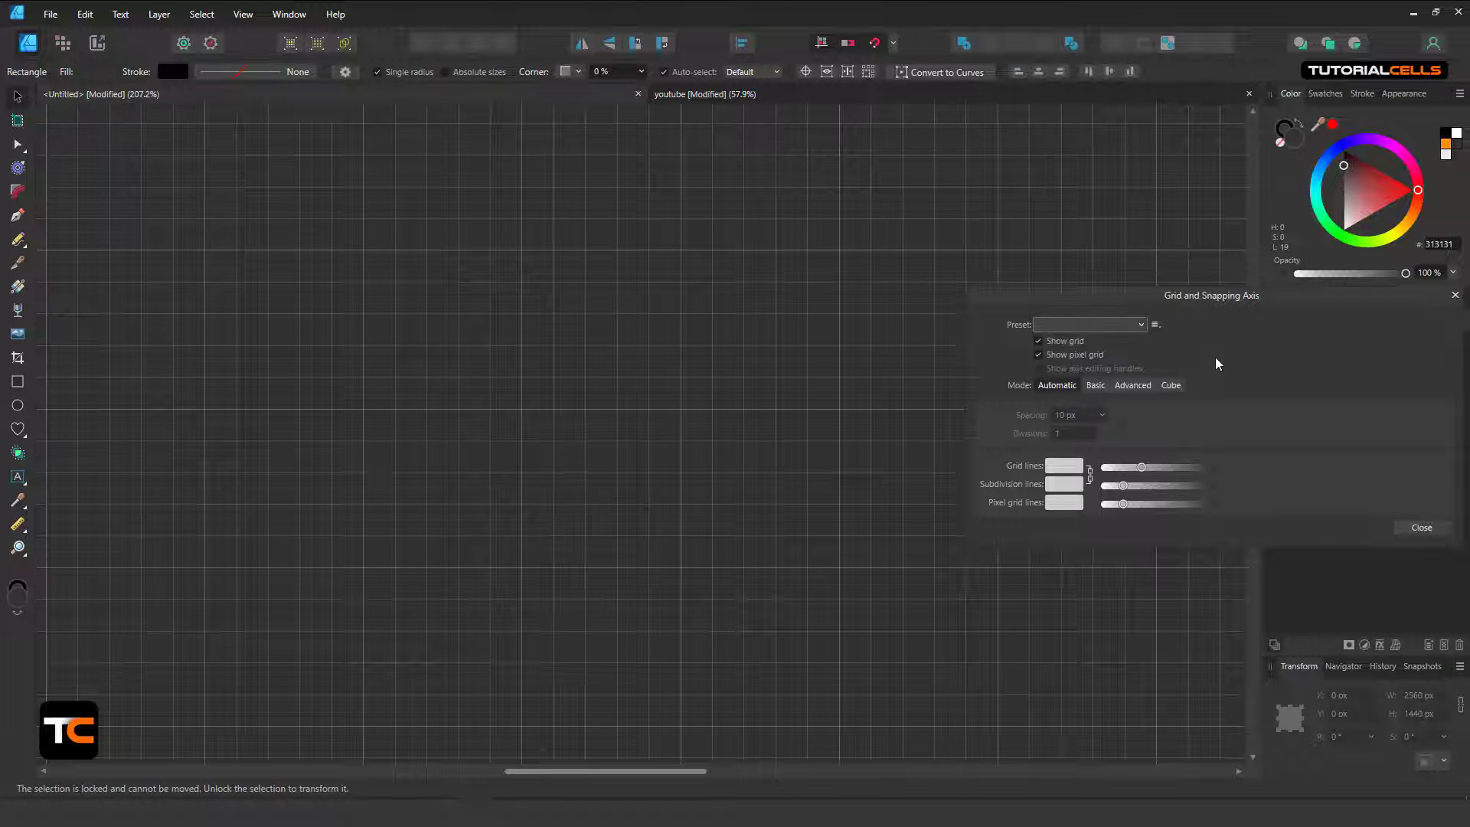
left_click(1156, 326)
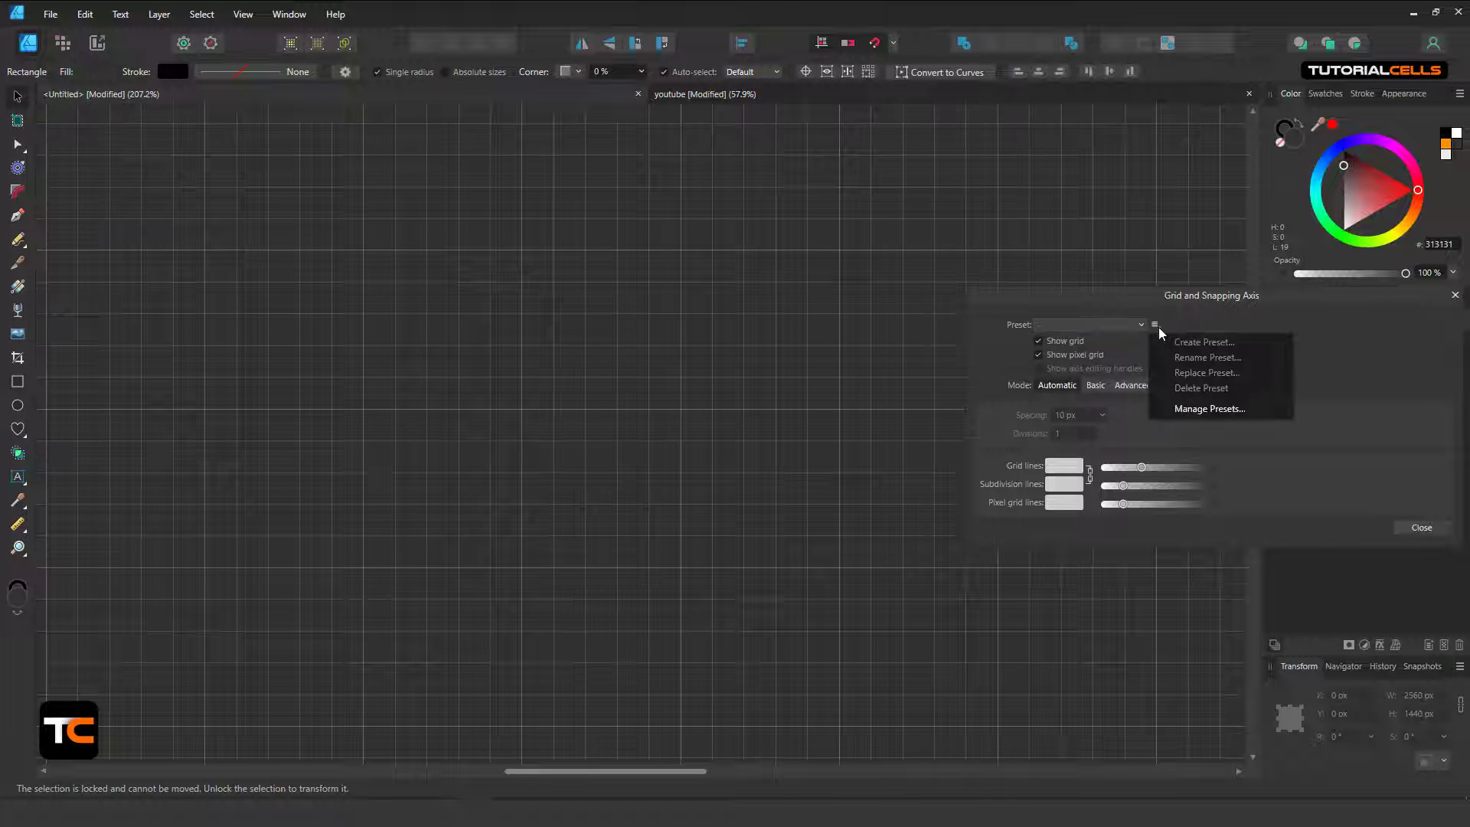
left_click(1322, 357)
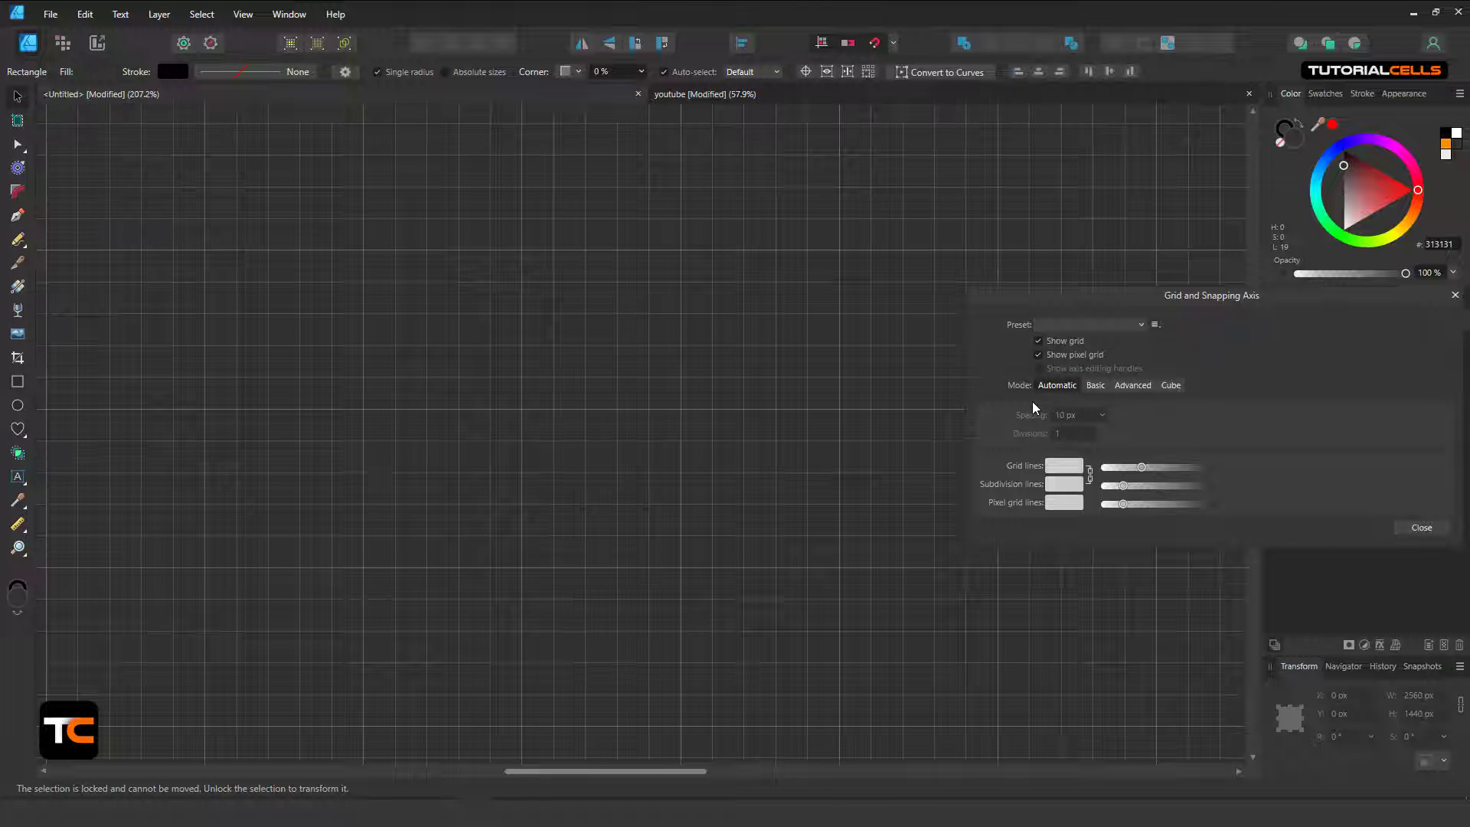
Step: Deselect the background rectangle and set the document units to Millimeters in the document setup
scroll(730, 332, "down", 5)
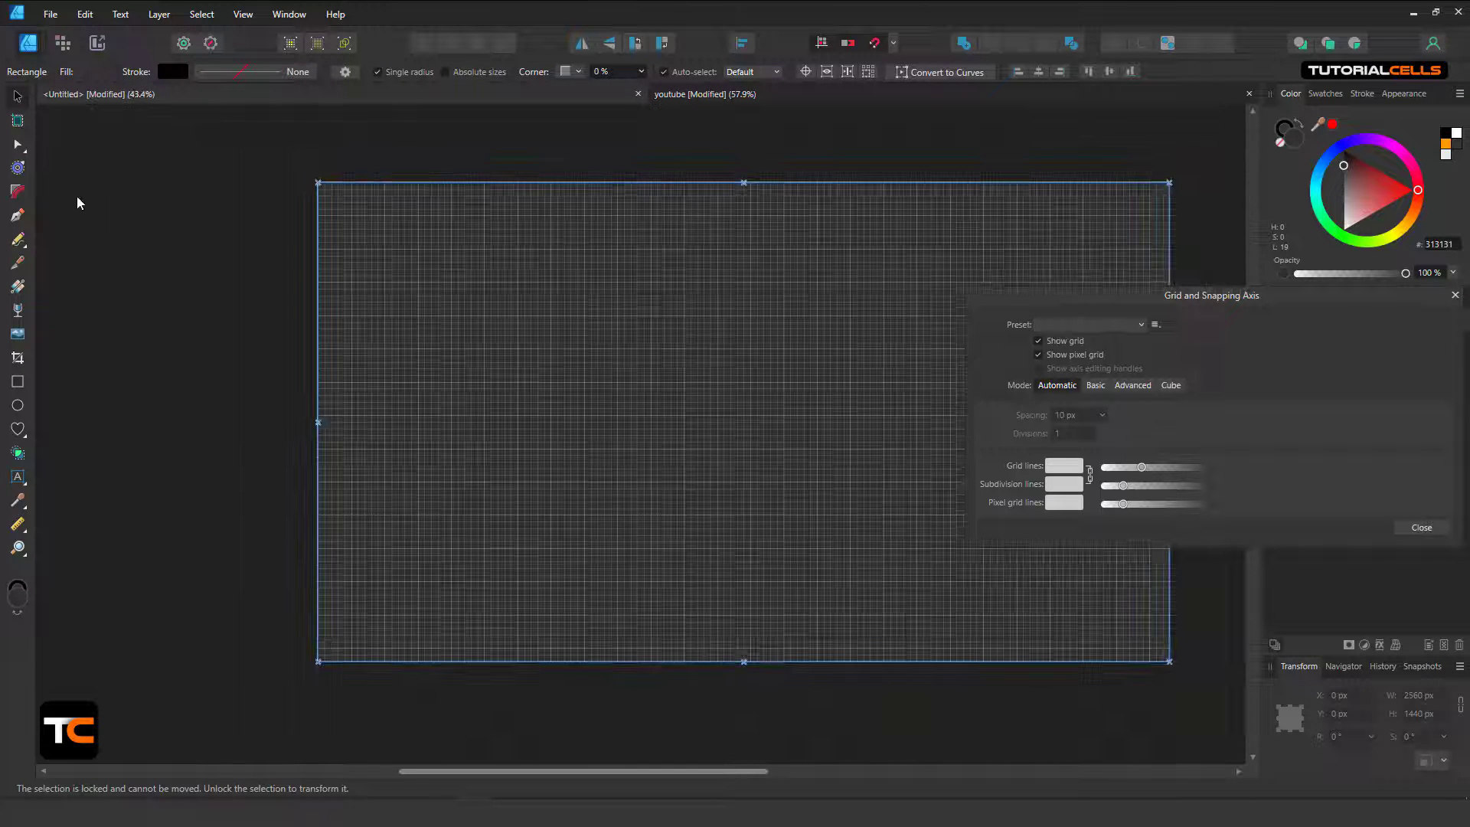
left_click(76, 203)
left_click(251, 78)
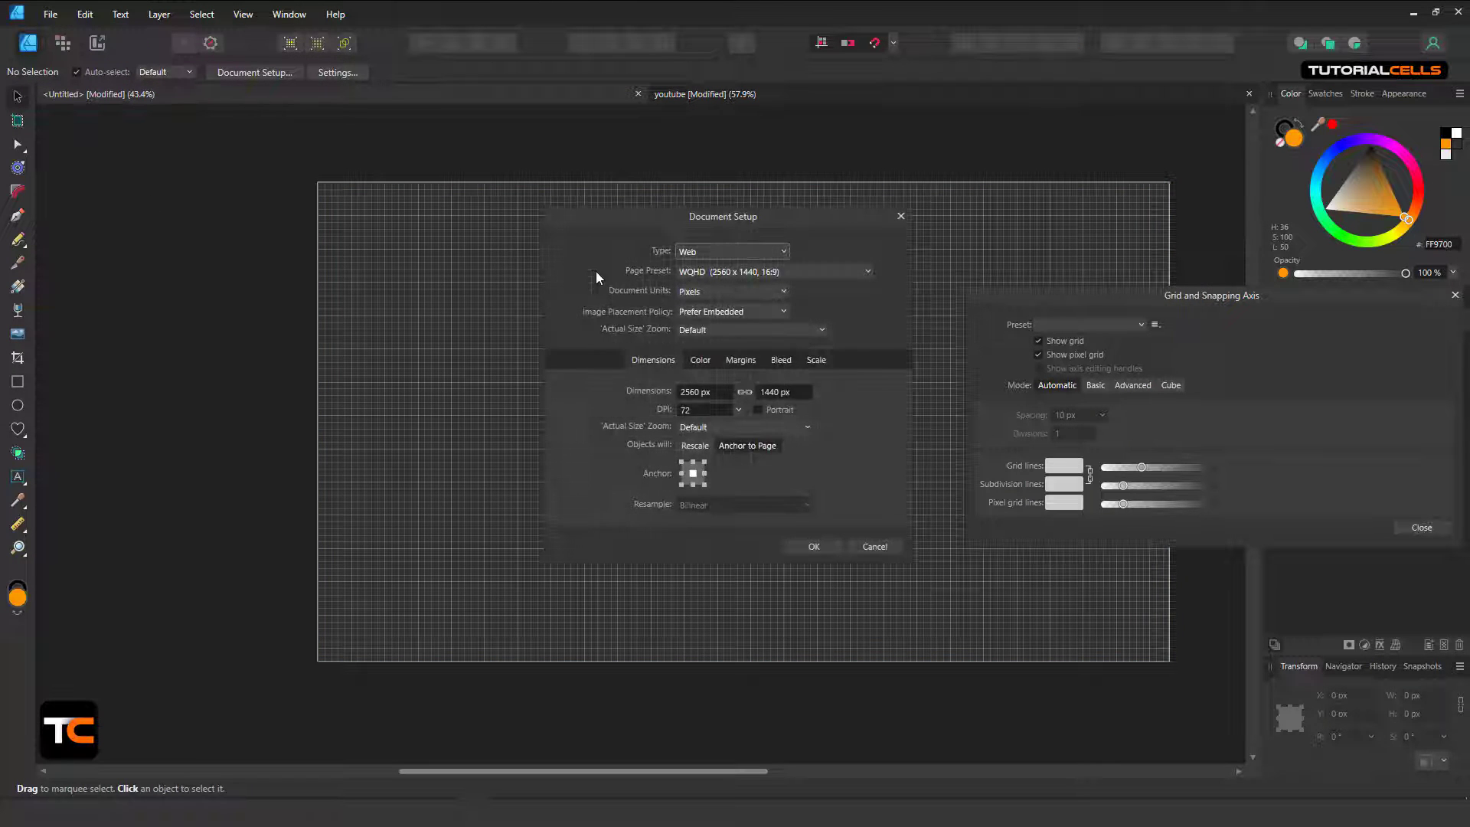
left_click(682, 290)
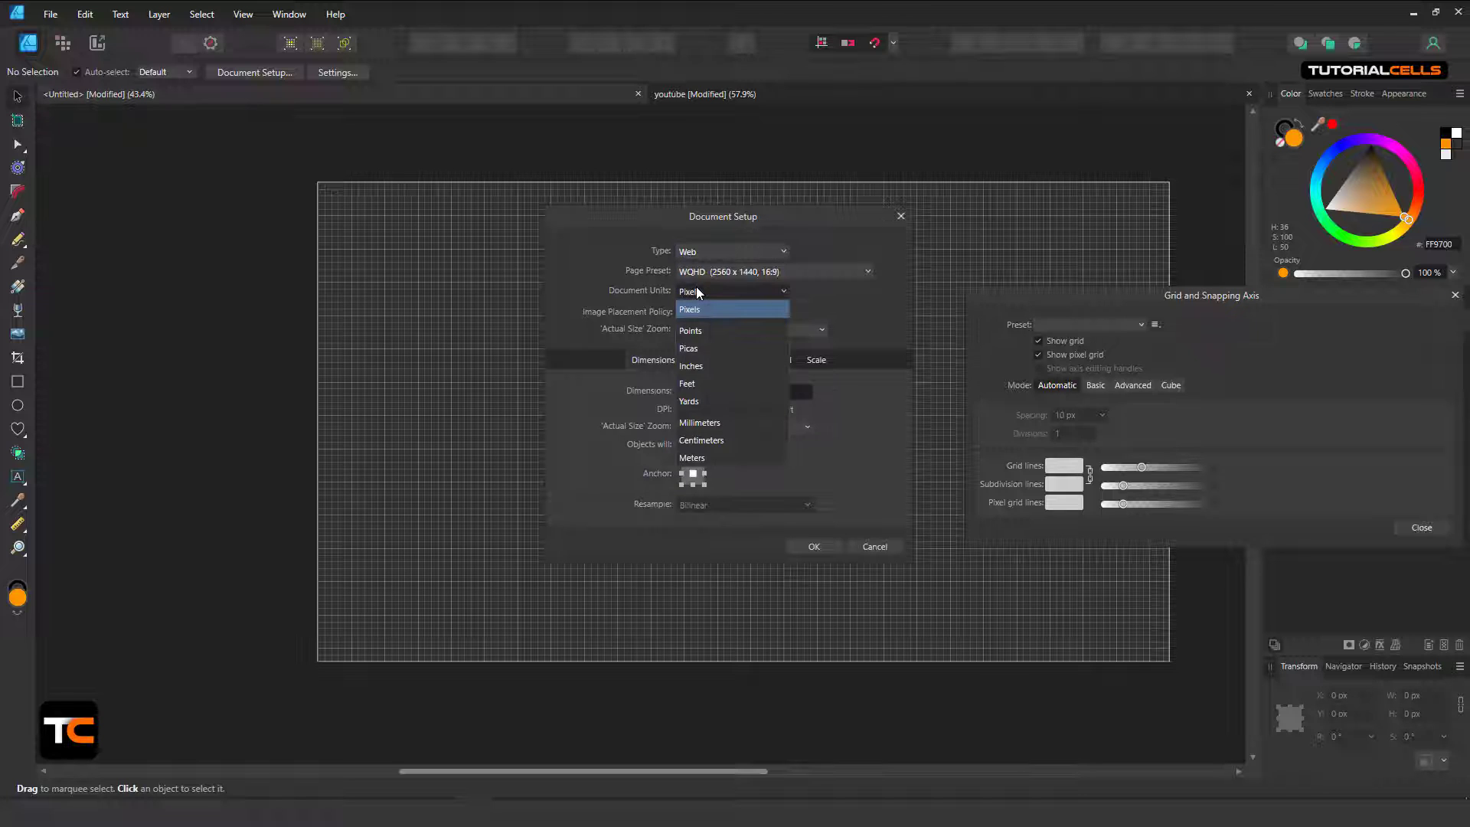
left_click(714, 423)
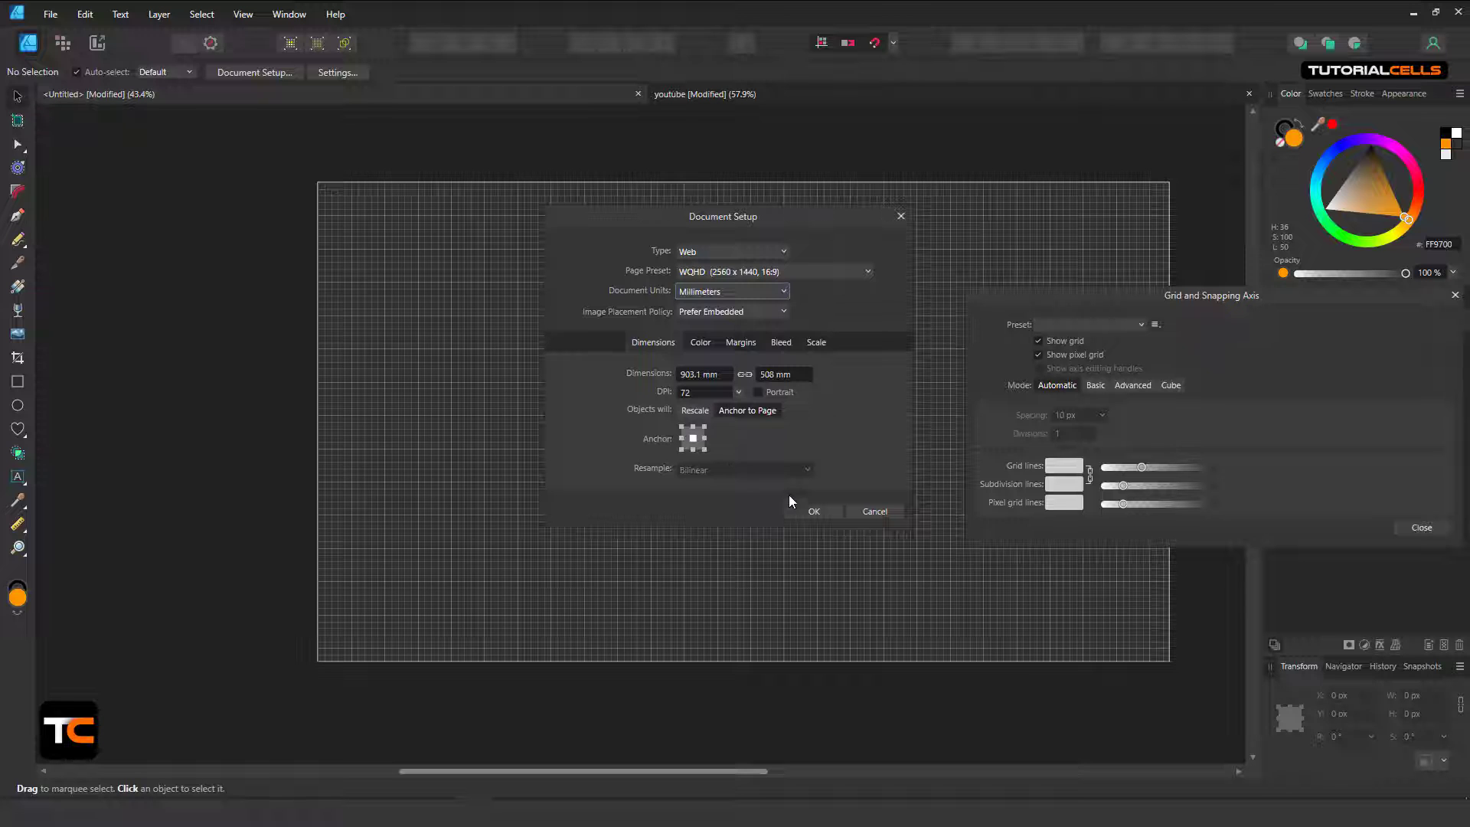
left_click(803, 509)
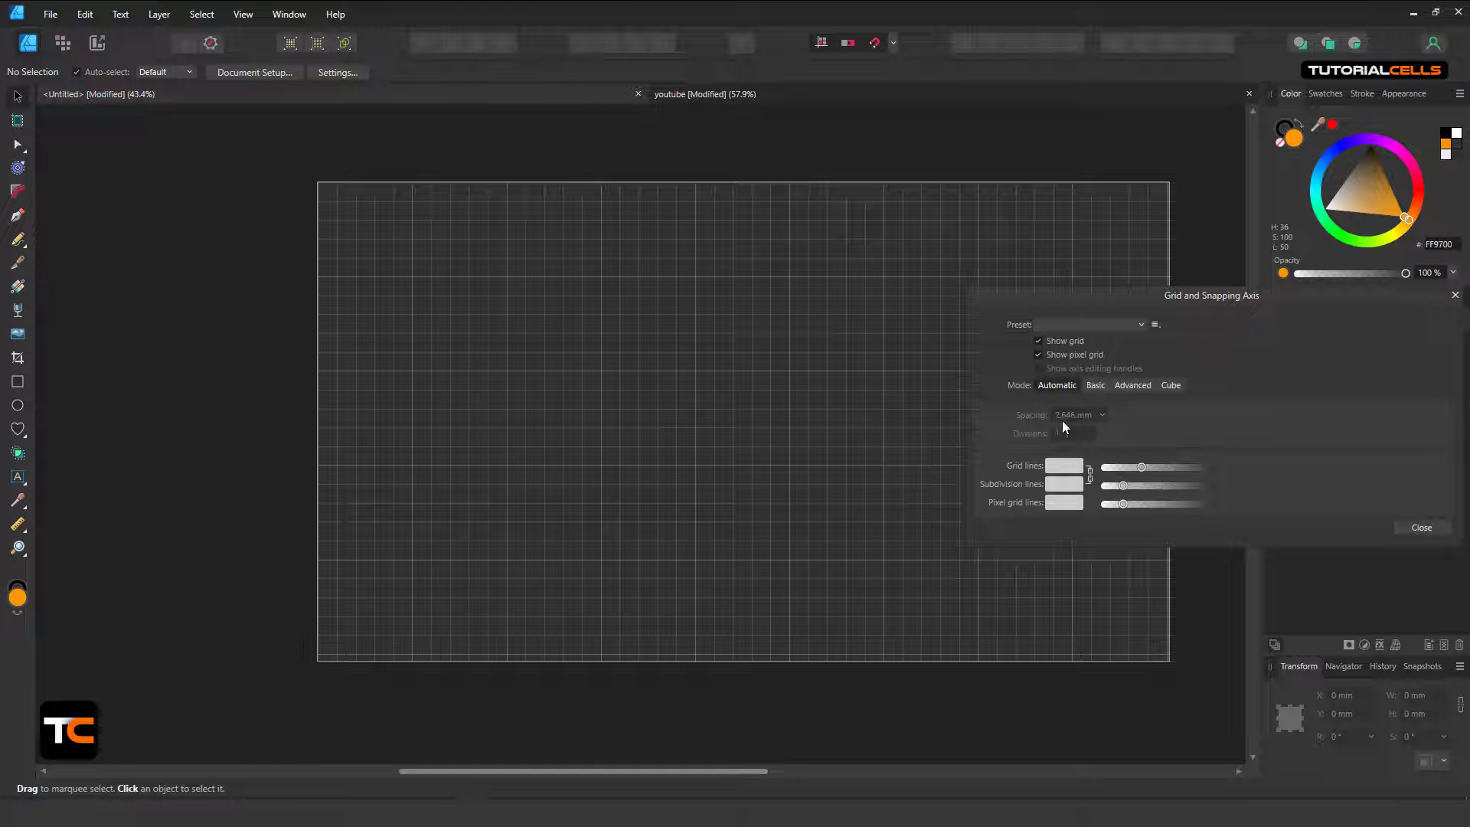
Step: Draw two grid-snapped squares: one 4 mm wide at X 460, Y 220 mm and one 20 mm wide at X 460, Y 240 mm
scroll(797, 416, "up", 5)
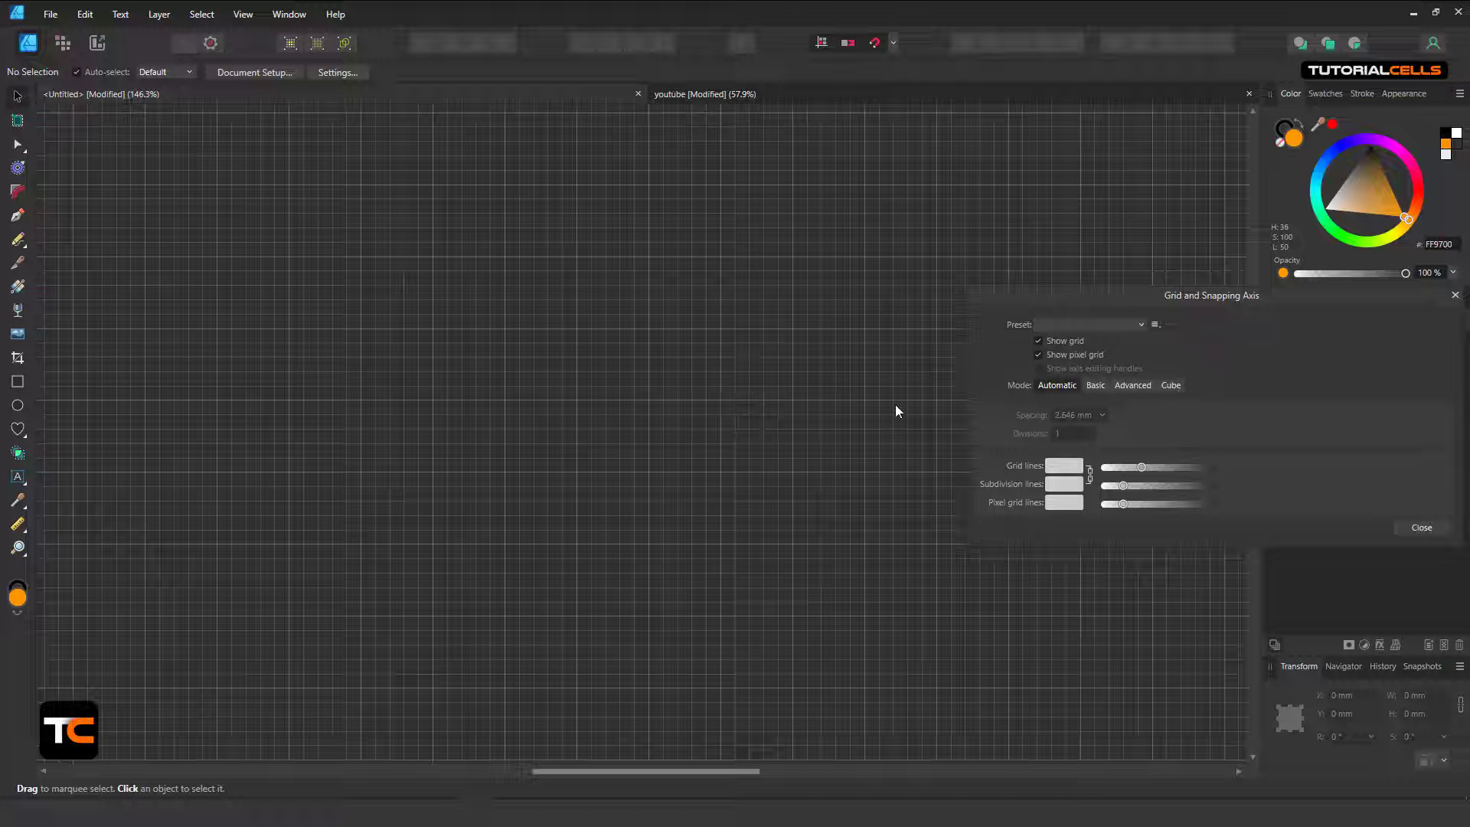
scroll(735, 371, "up", 4)
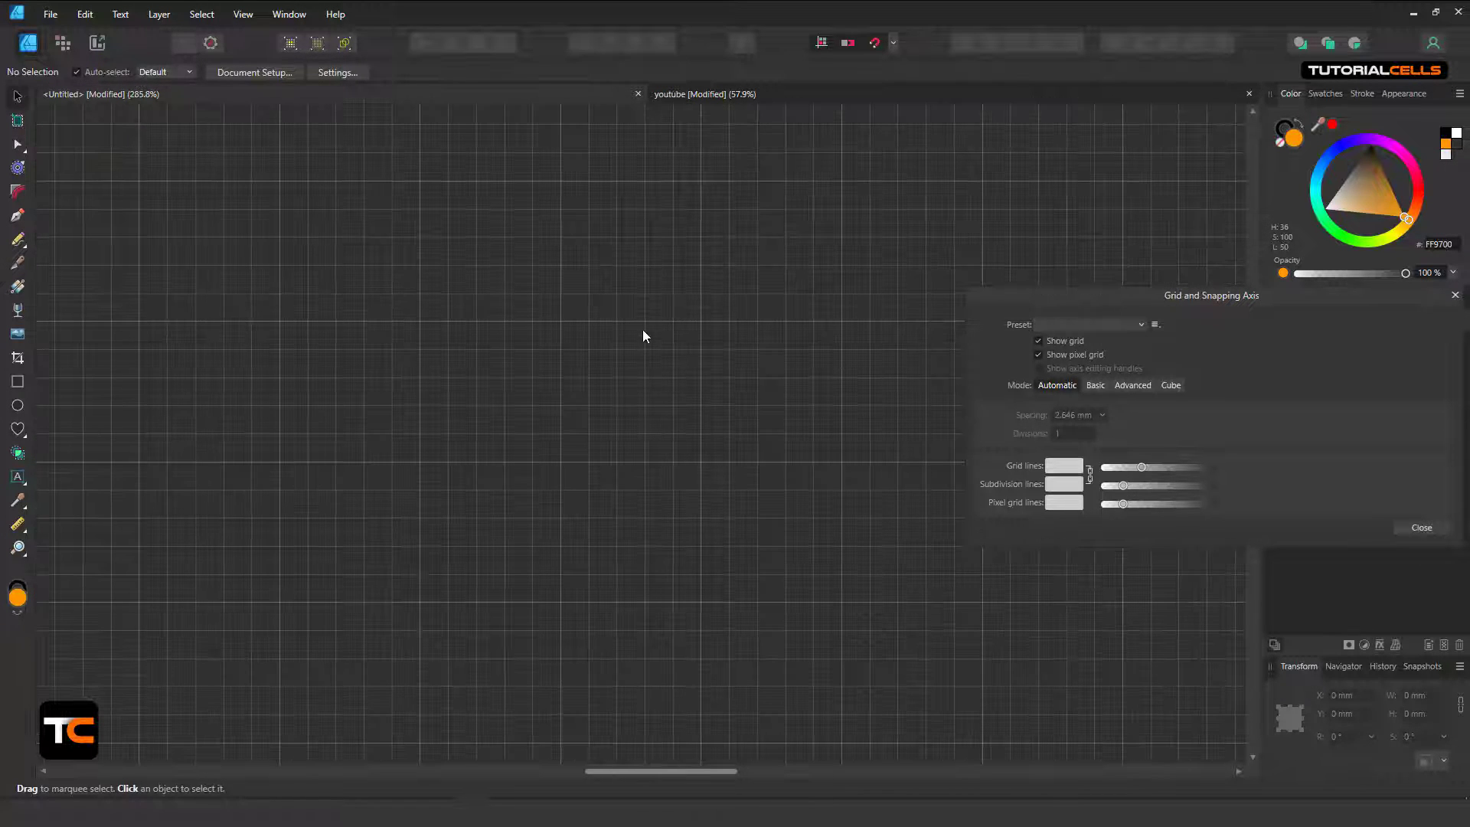
left_click(19, 383)
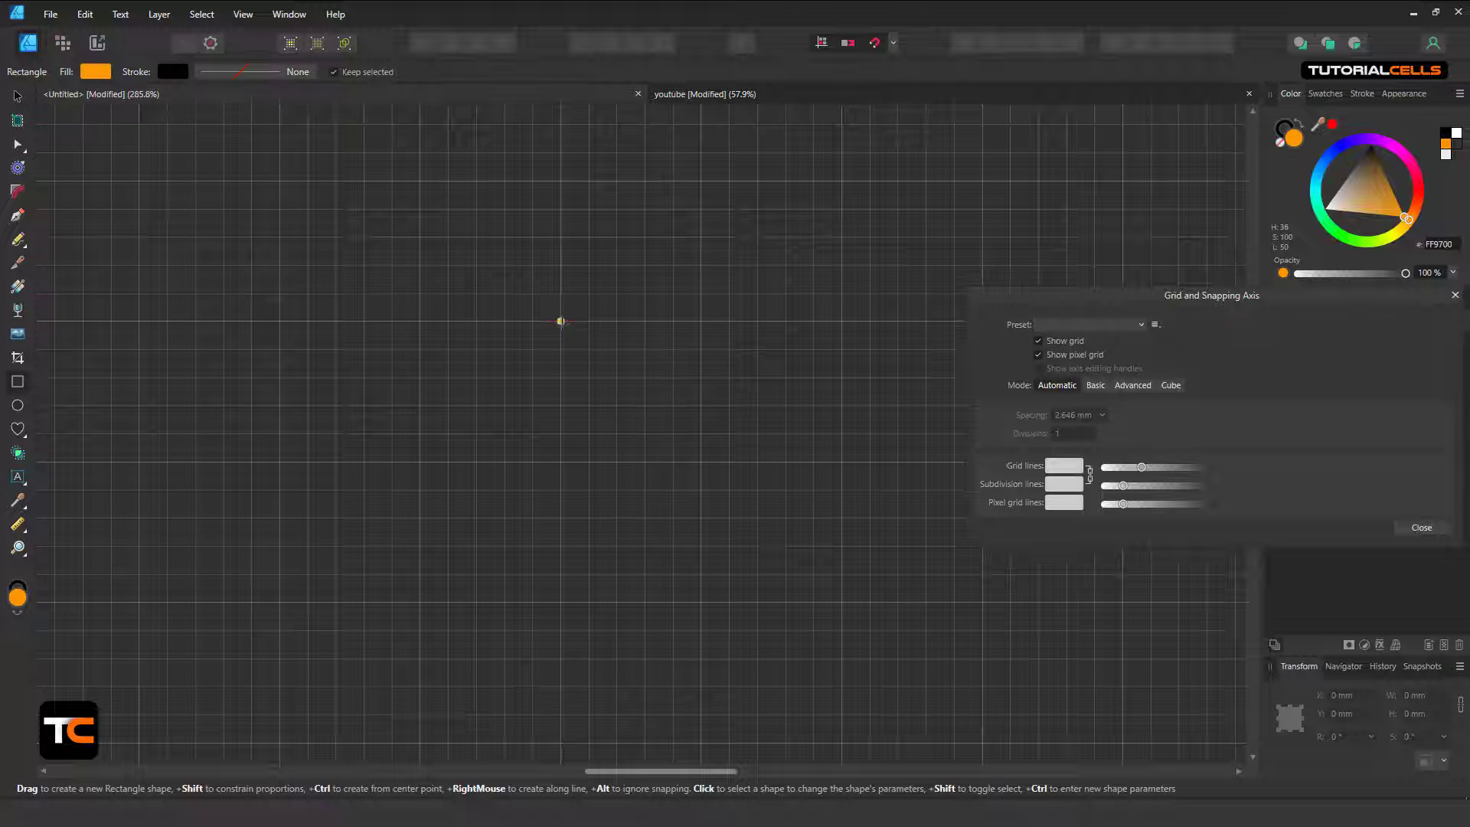
left_click_drag(561, 321, 589, 349)
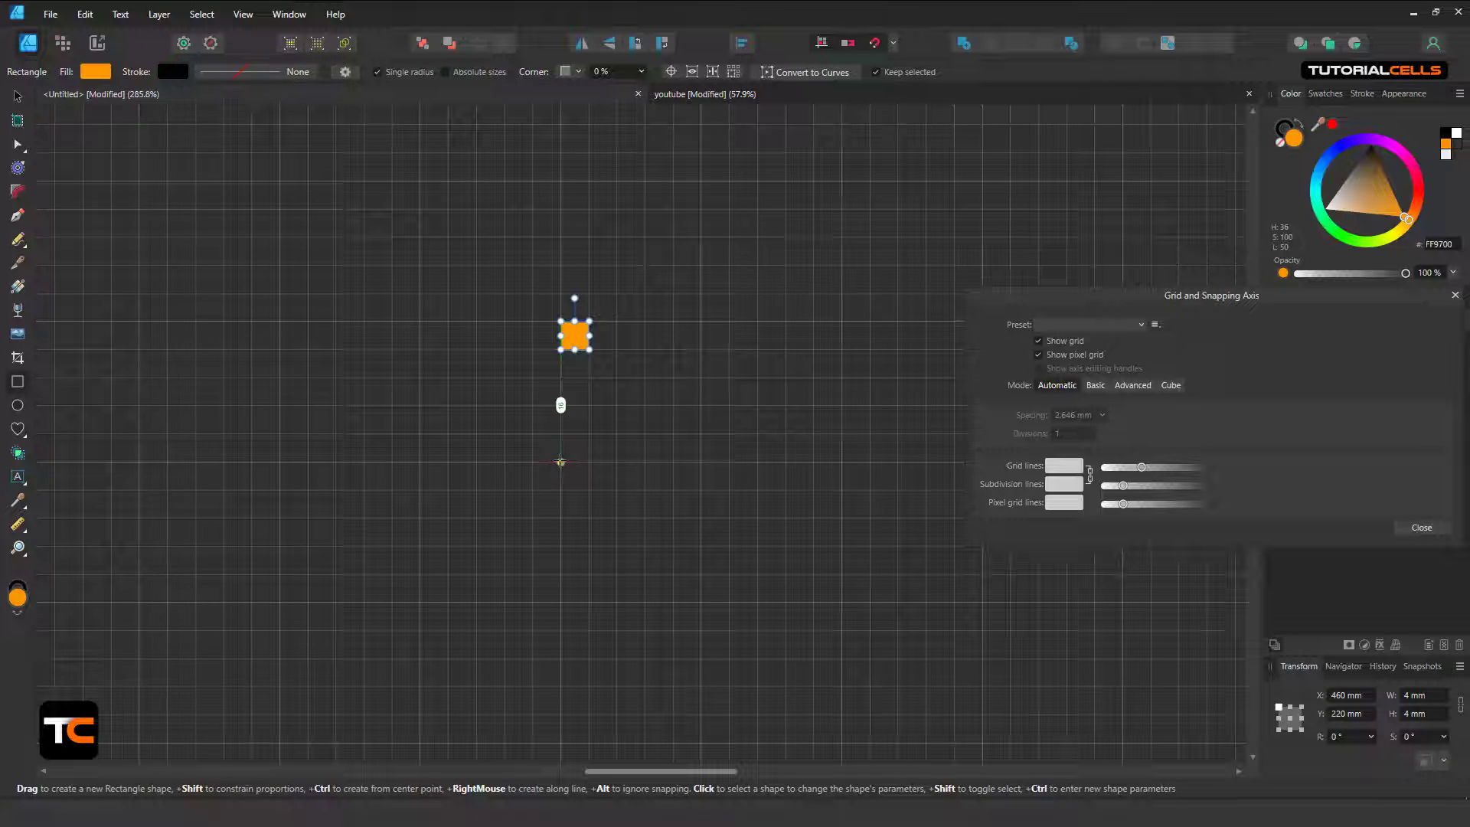
left_click_drag(561, 461, 700, 602)
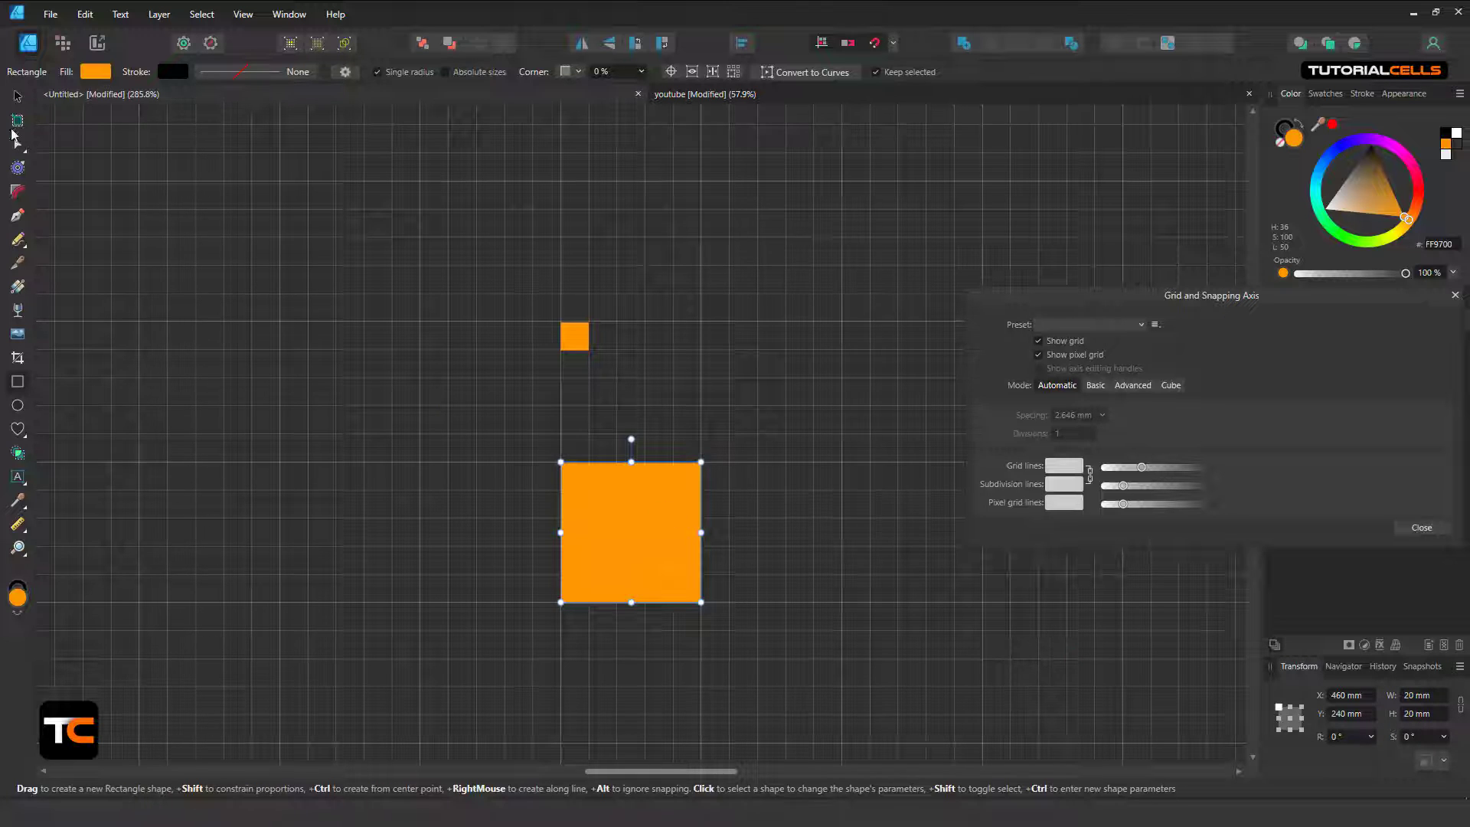
Step: Move the 20 mm square up to Y 228 mm, then delete both orange squares
left_click(14, 98)
left_click_drag(651, 495, 638, 416)
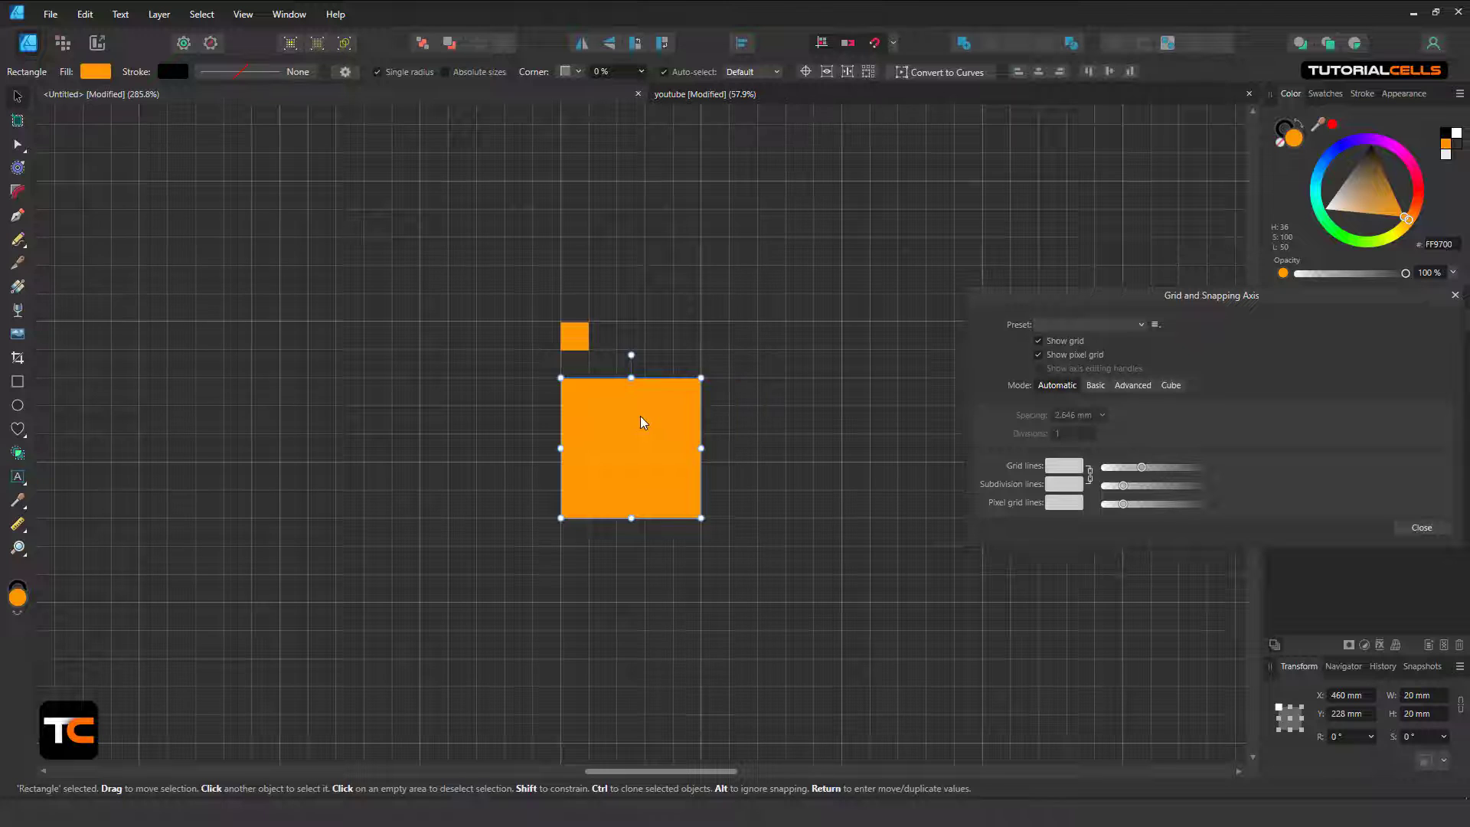
key("Delete")
key("Delete")
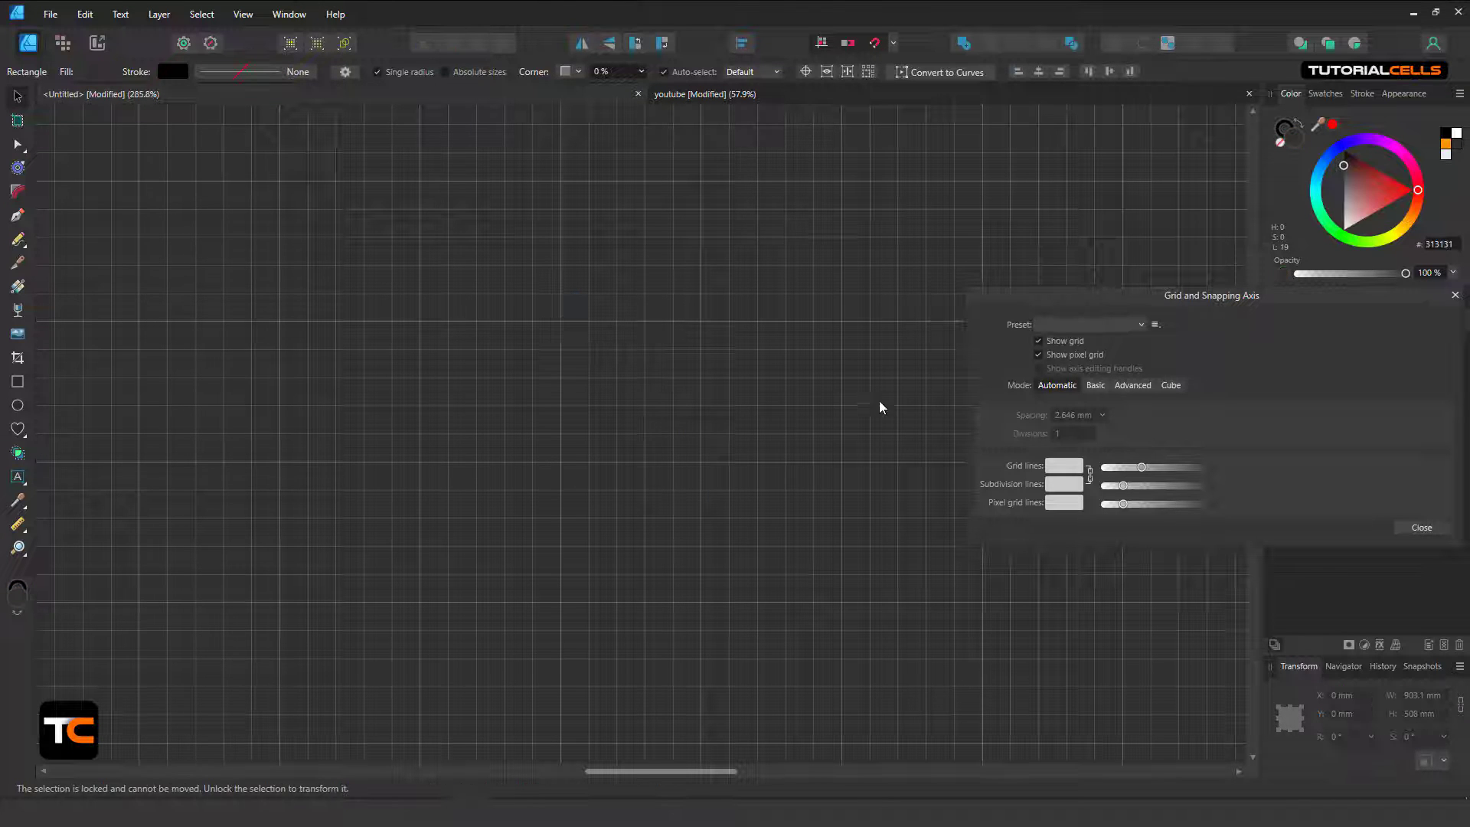
Step: Turn the grid display off and back on in the grid settings
left_click(1041, 342)
left_click(1042, 341)
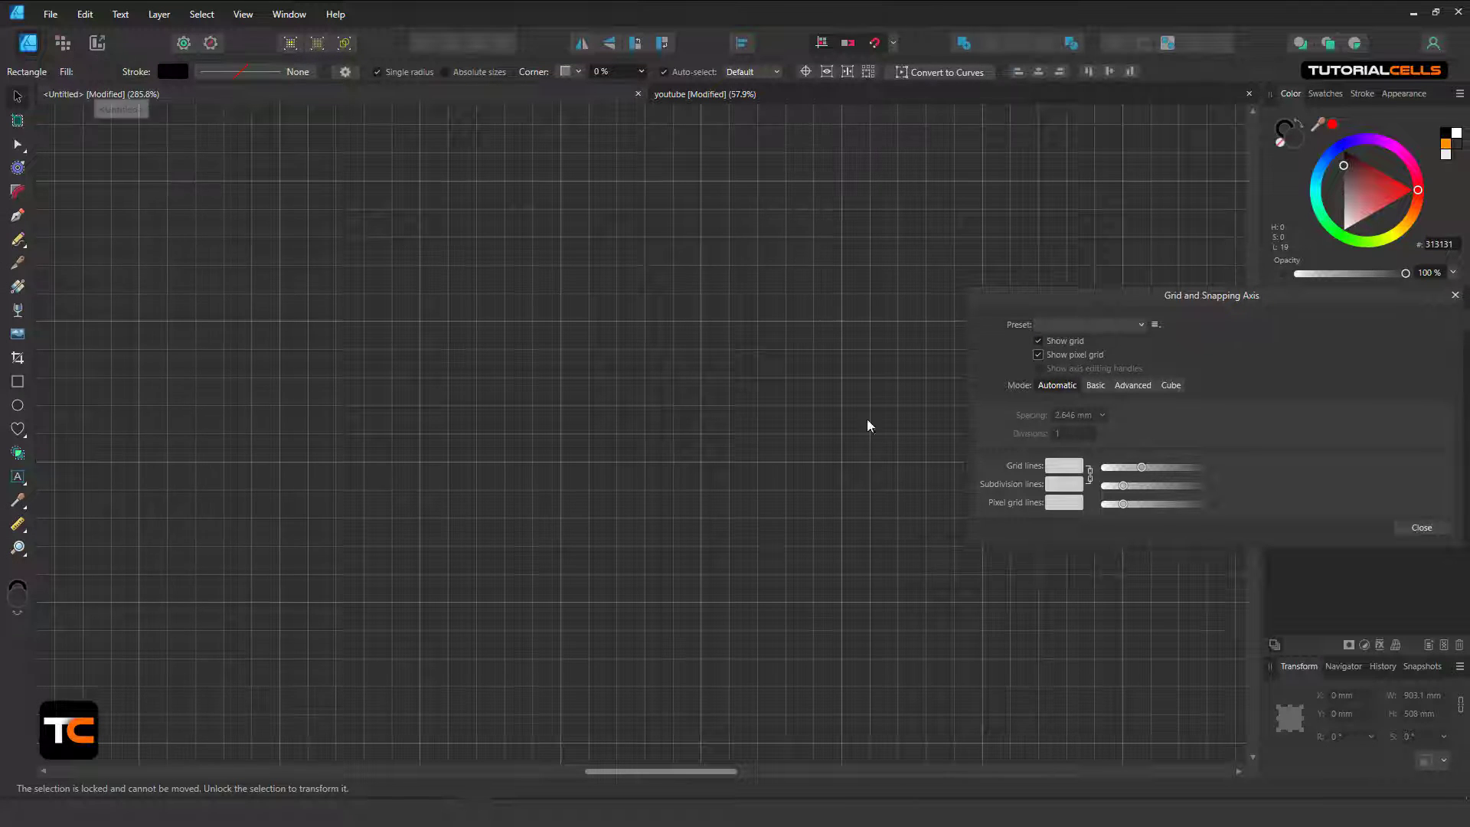
Step: Try an orange colour for the grid lines, then set their colour to white
left_click(1061, 468)
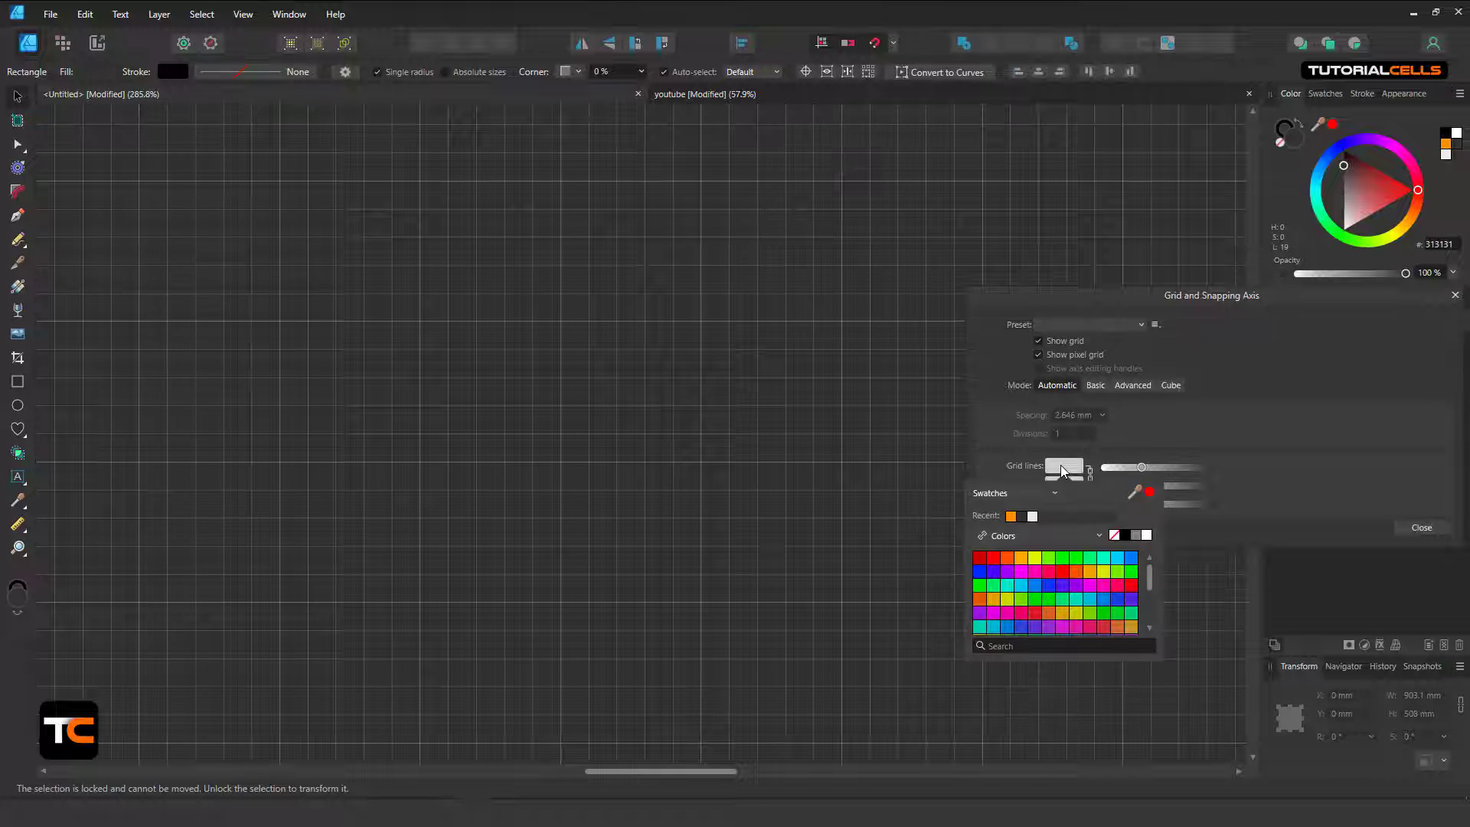
left_click(1007, 563)
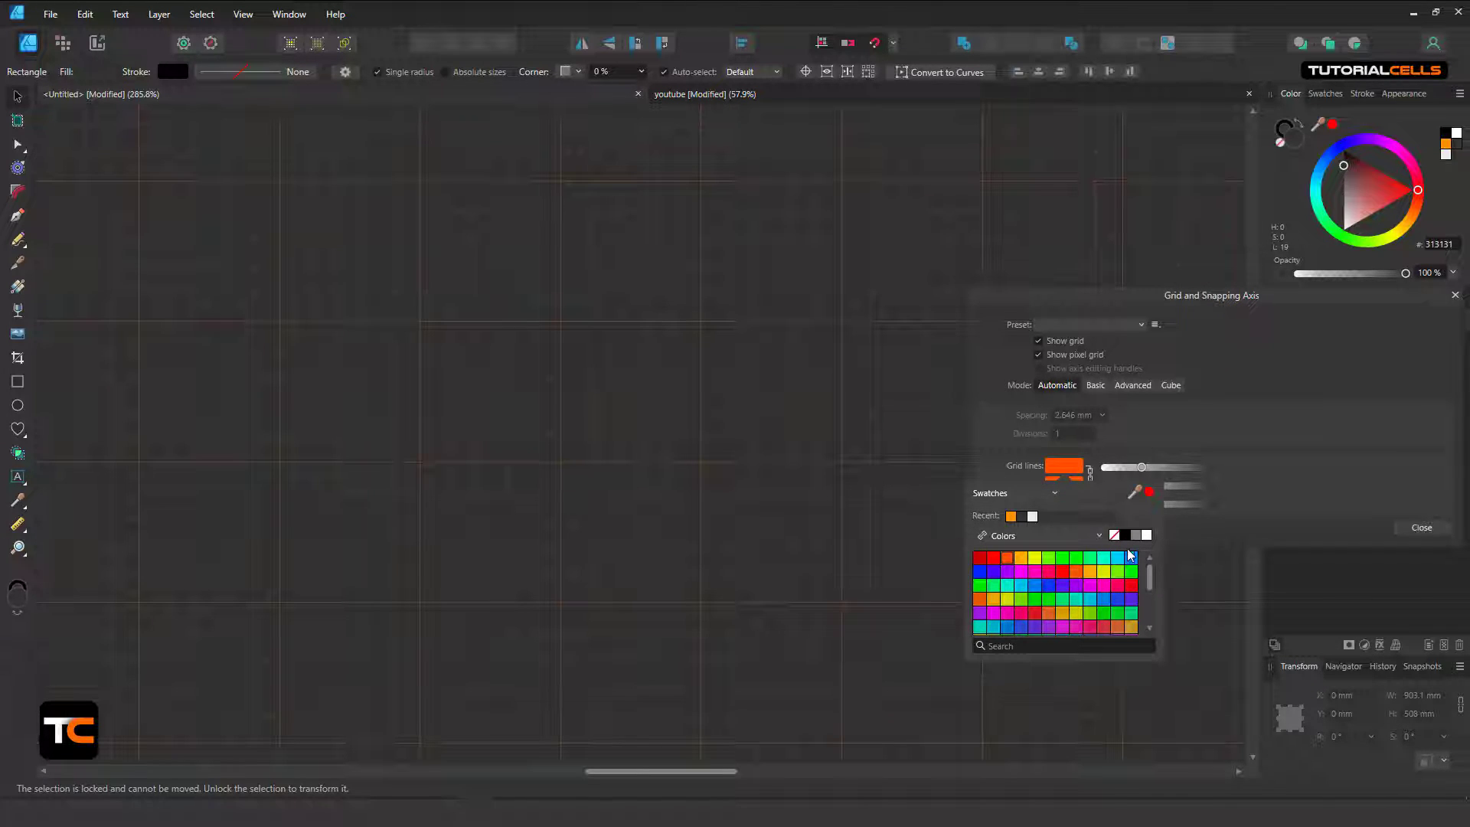
left_click(1147, 536)
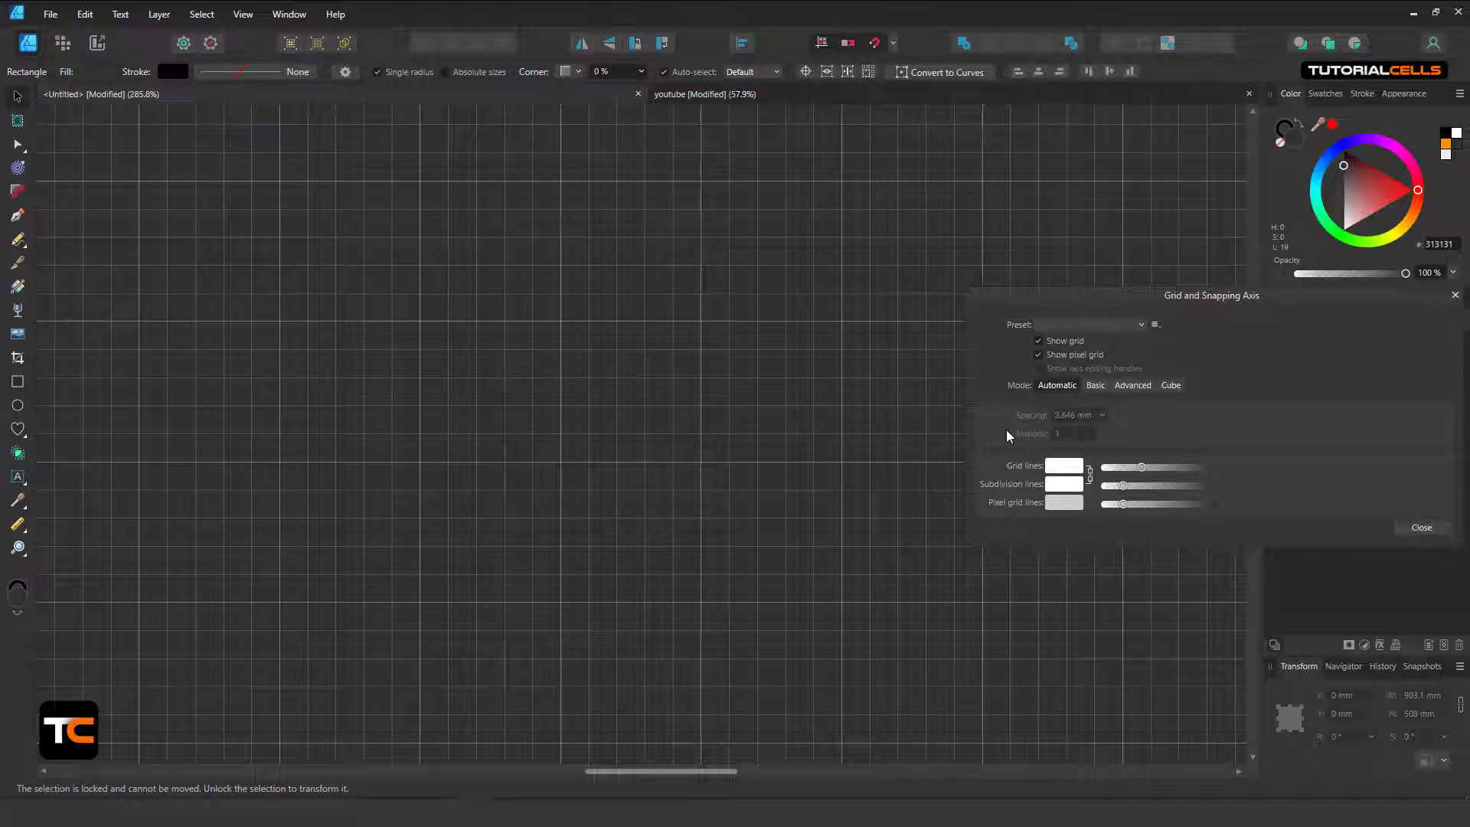
Step: Switch the grid to Basic mode and try 2 divisions, then set the divisions back to 1
left_click(1094, 386)
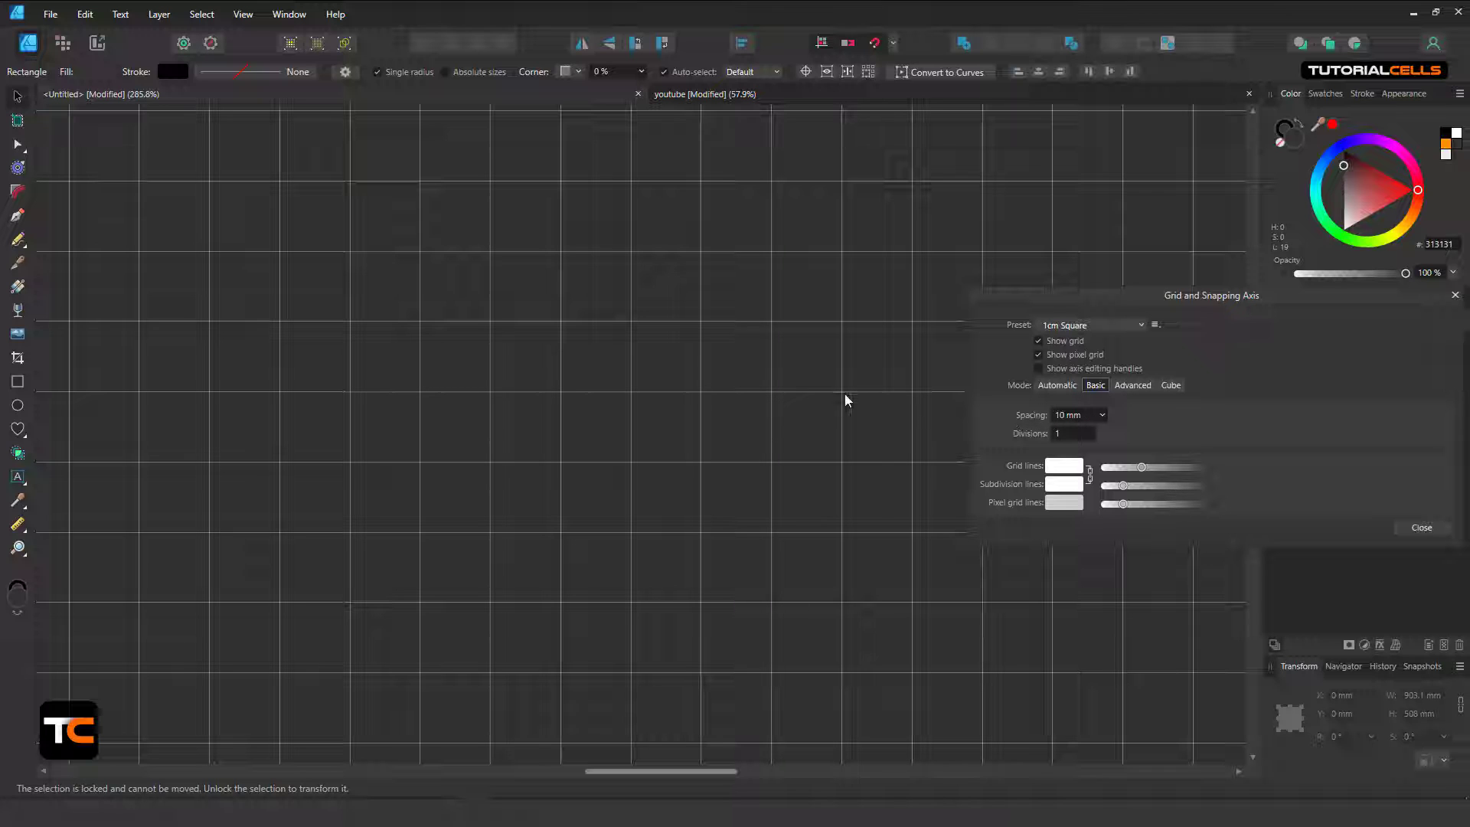
double_click(1063, 433)
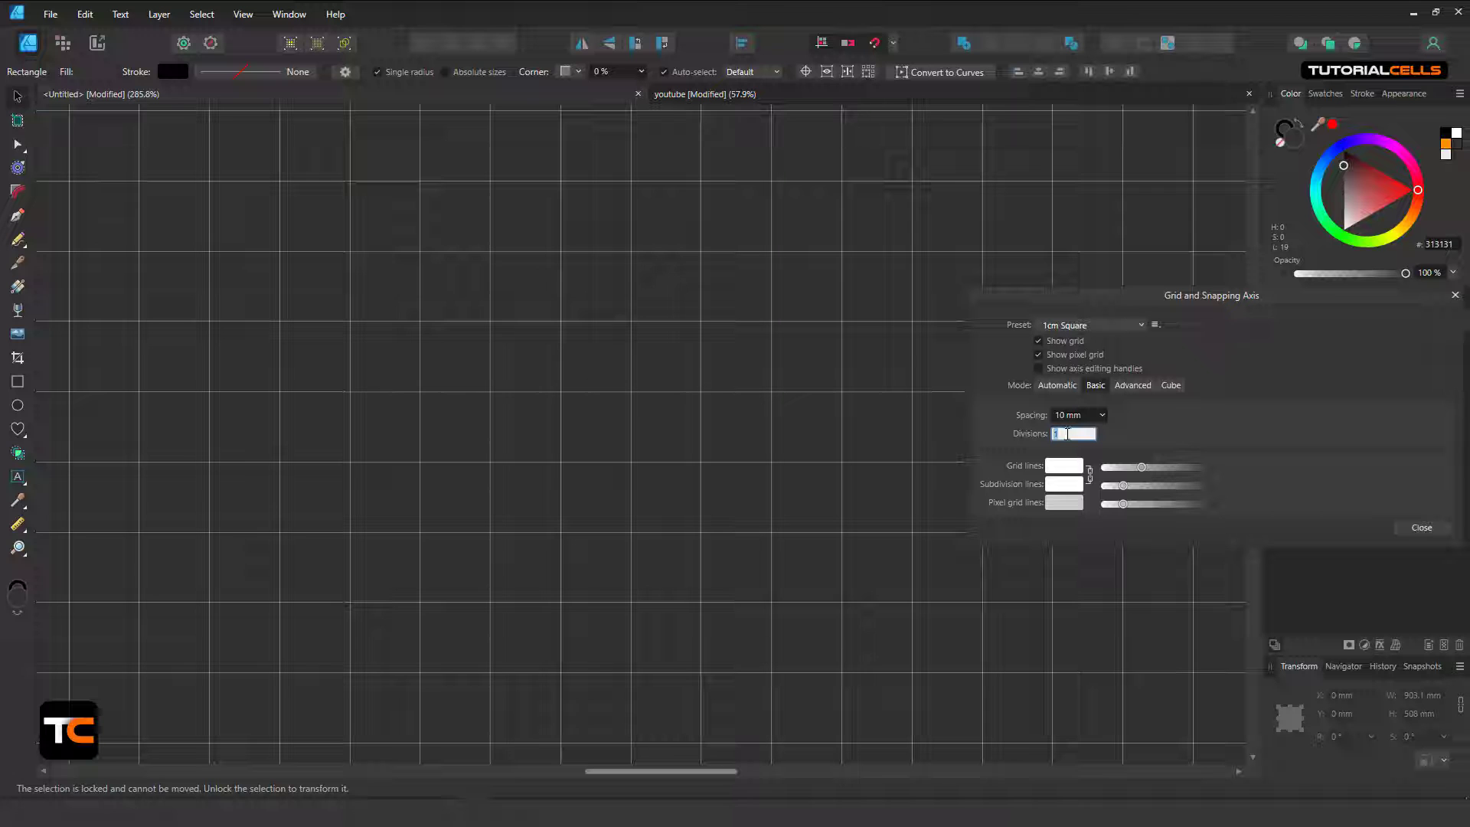
type("2")
key("Return")
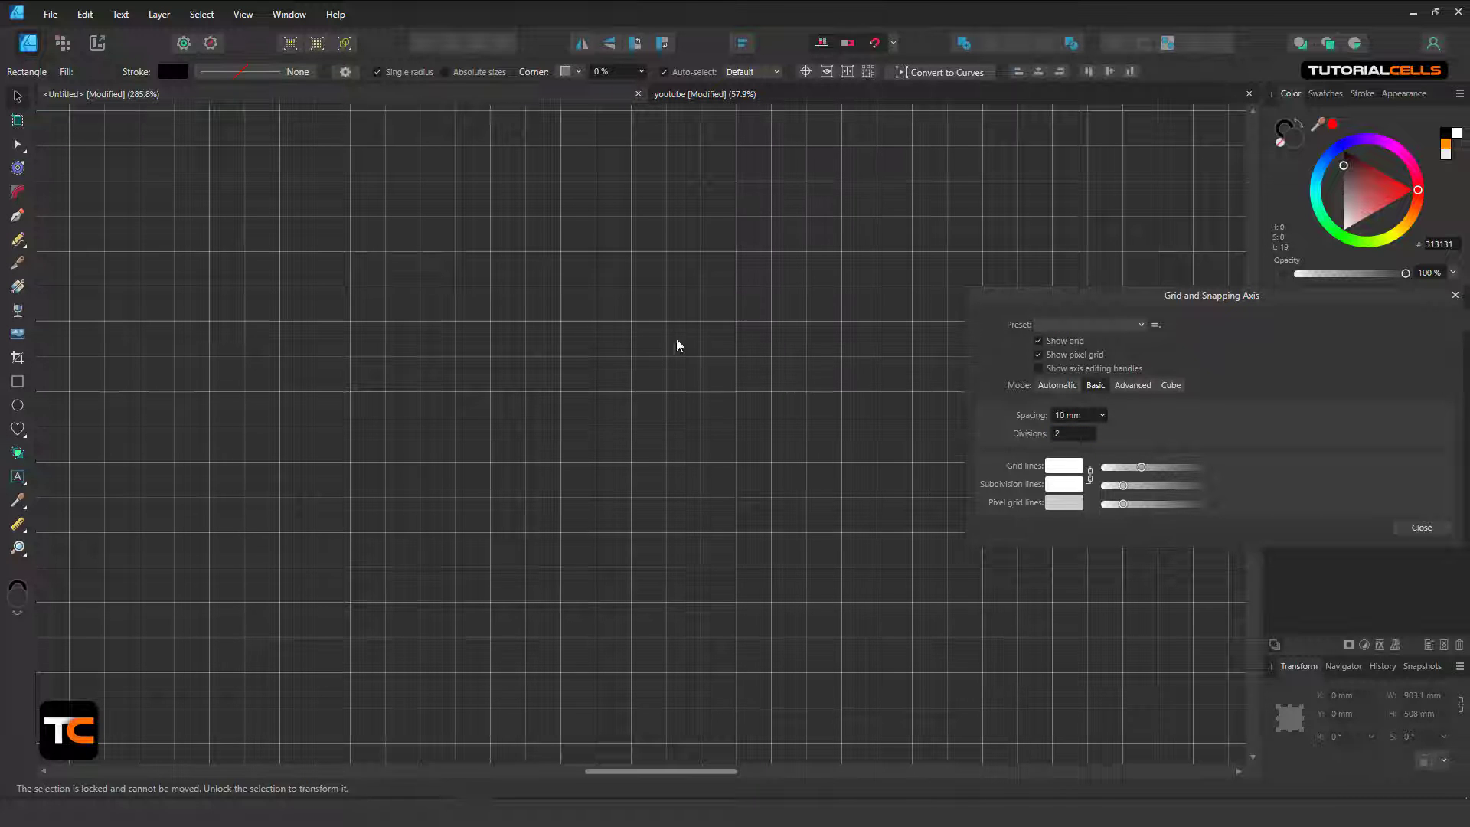
type("1")
key("Return")
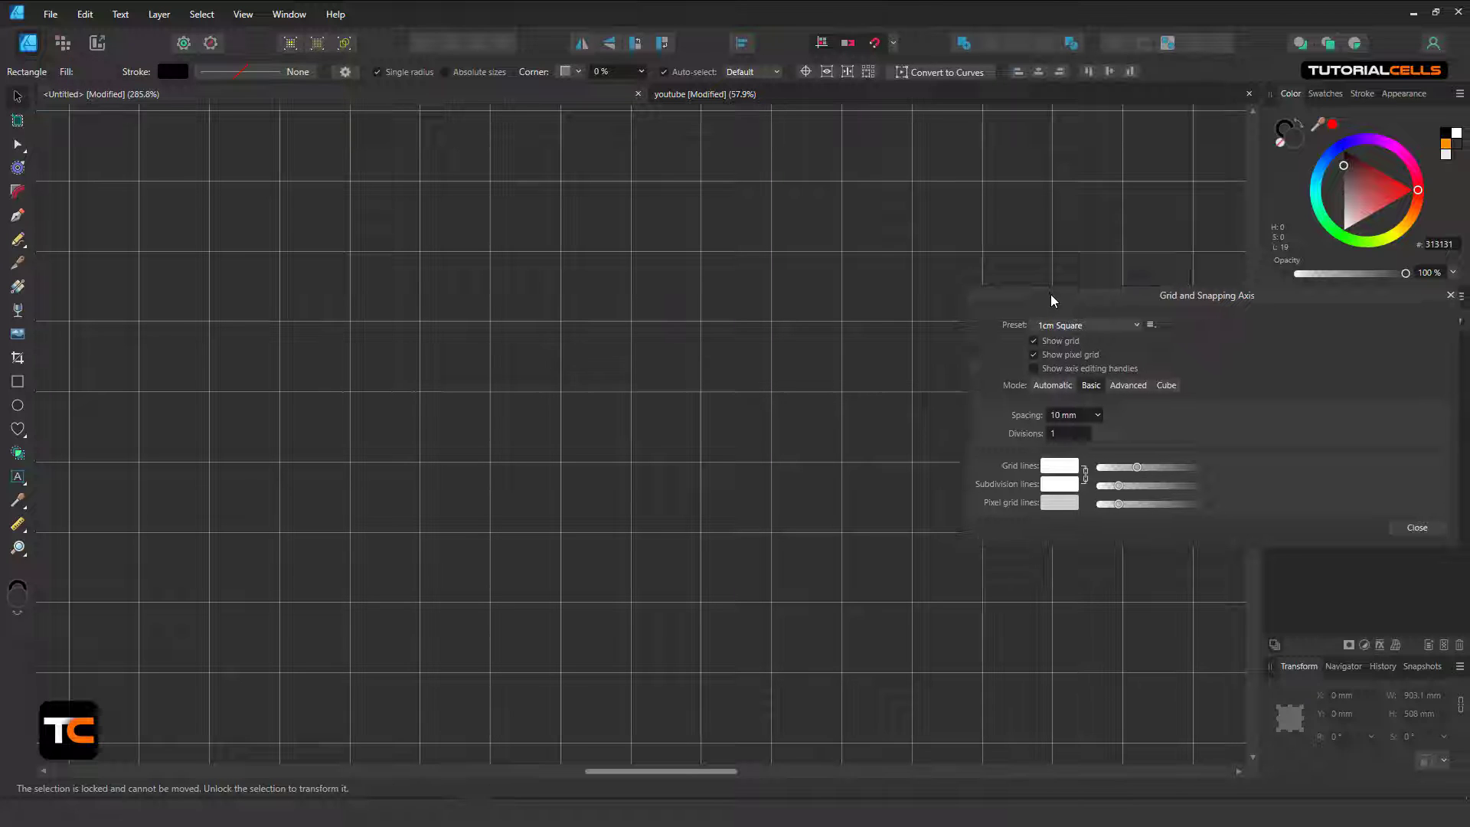
Step: Apply the 1cm Square with 1mm Divisions grid preset, then the 1cm Triangular preset
left_click_drag(1050, 294, 1003, 245)
left_click(1042, 275)
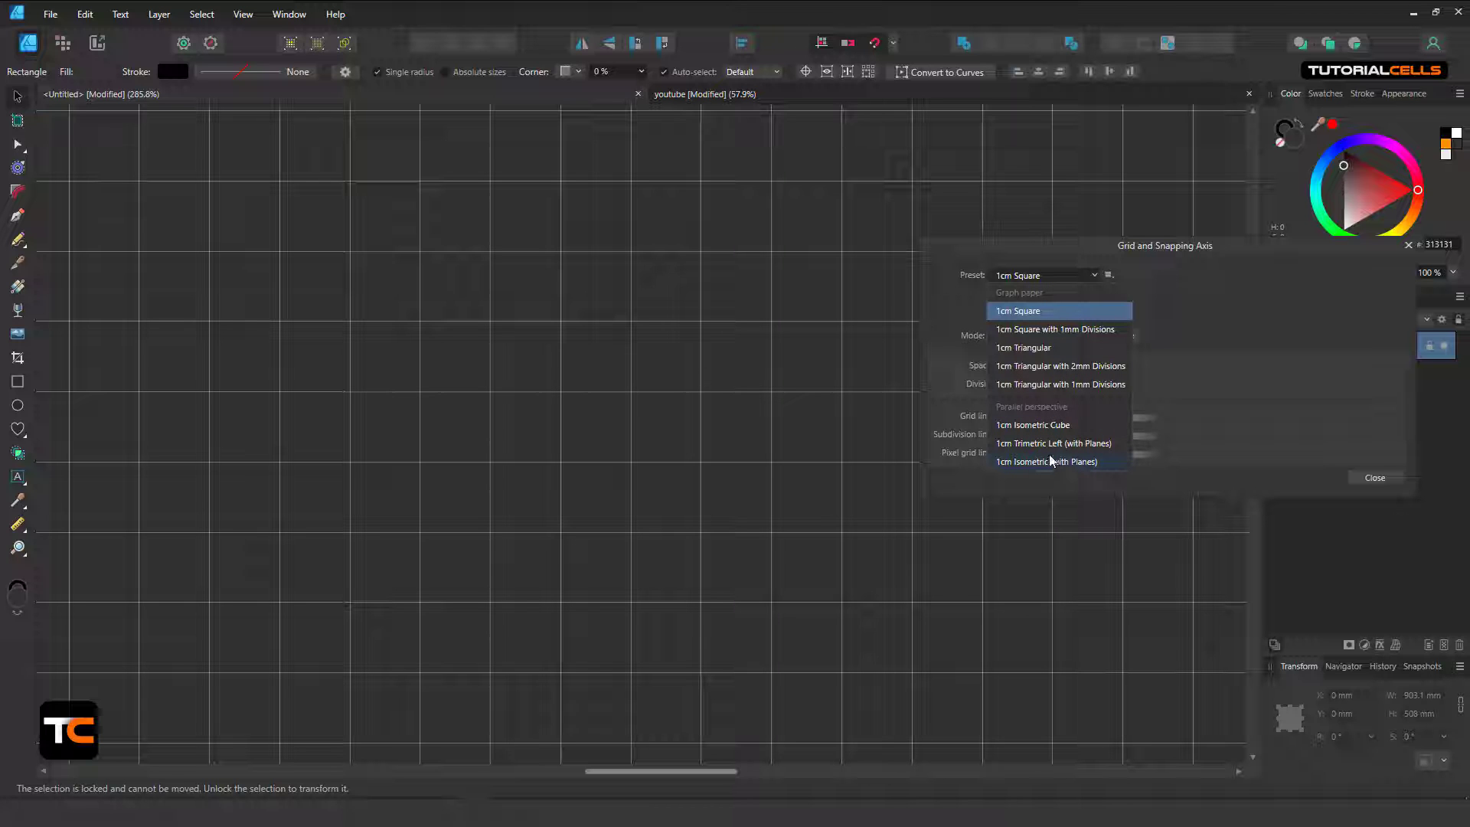
left_click(1026, 329)
left_click(1043, 276)
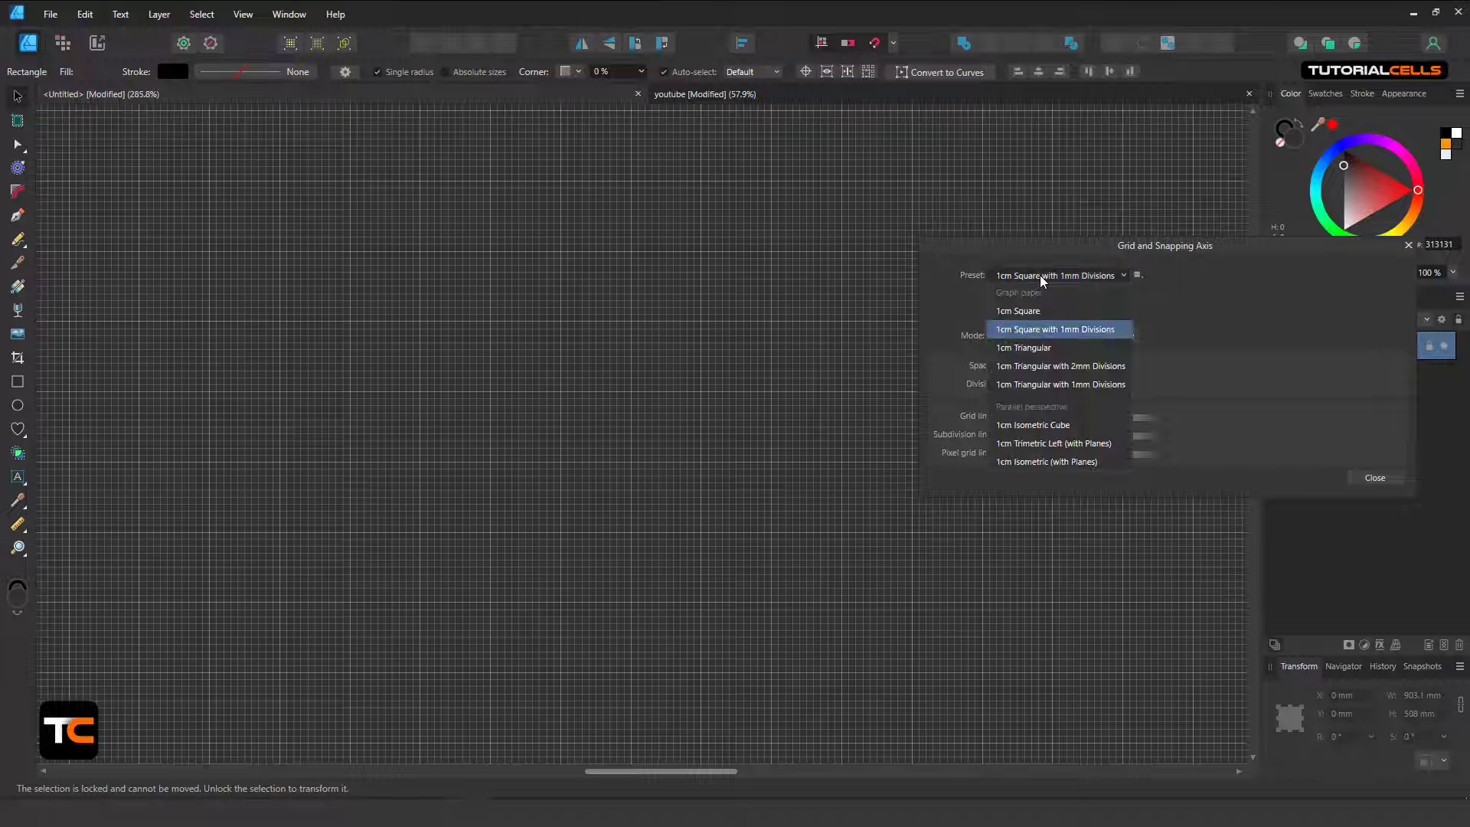
left_click(1039, 348)
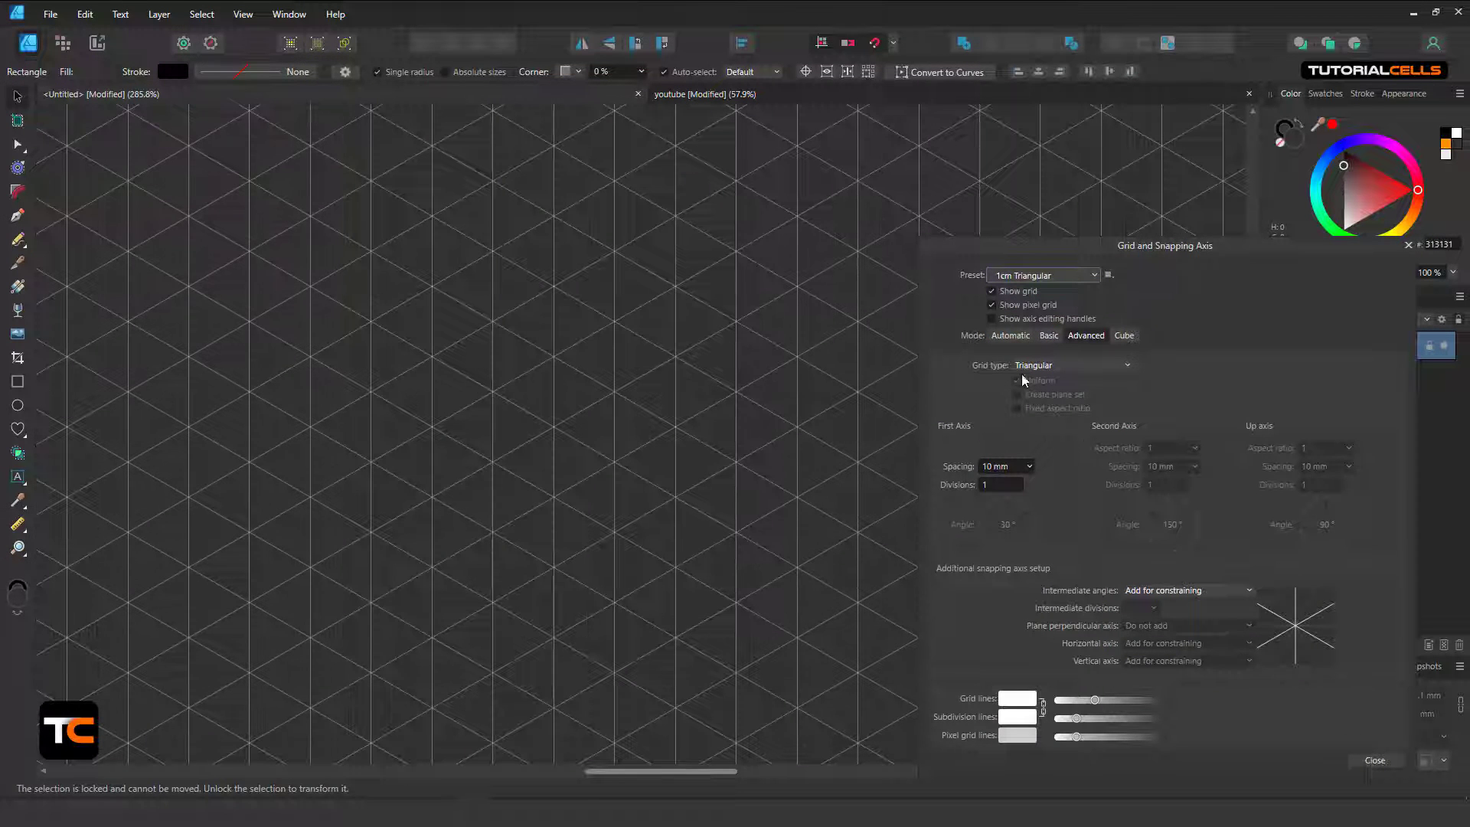
Step: Try the Isometric grid type, then apply the 1cm Square grid preset
left_click_drag(1066, 246, 1058, 190)
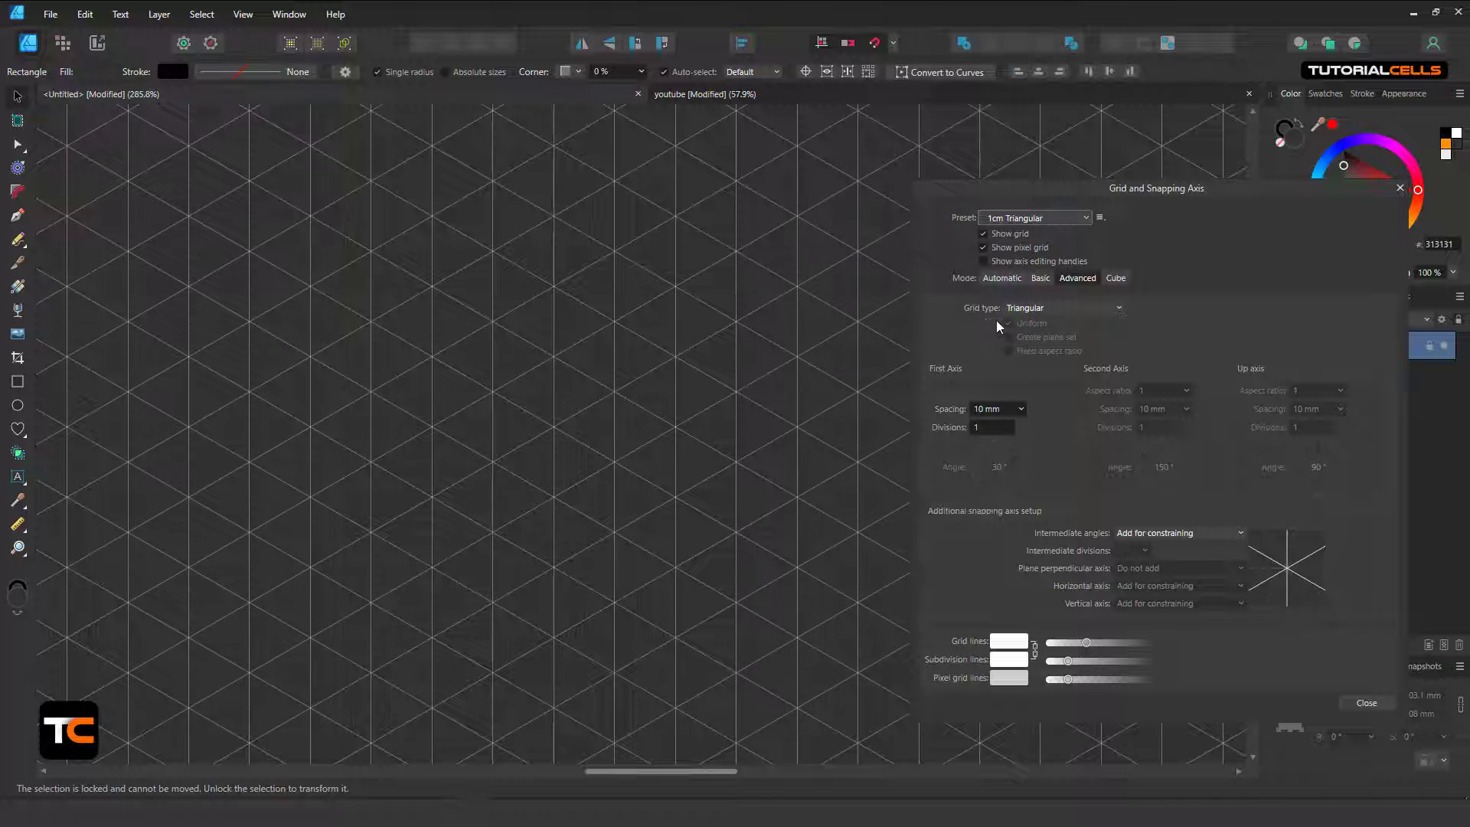
left_click(1057, 316)
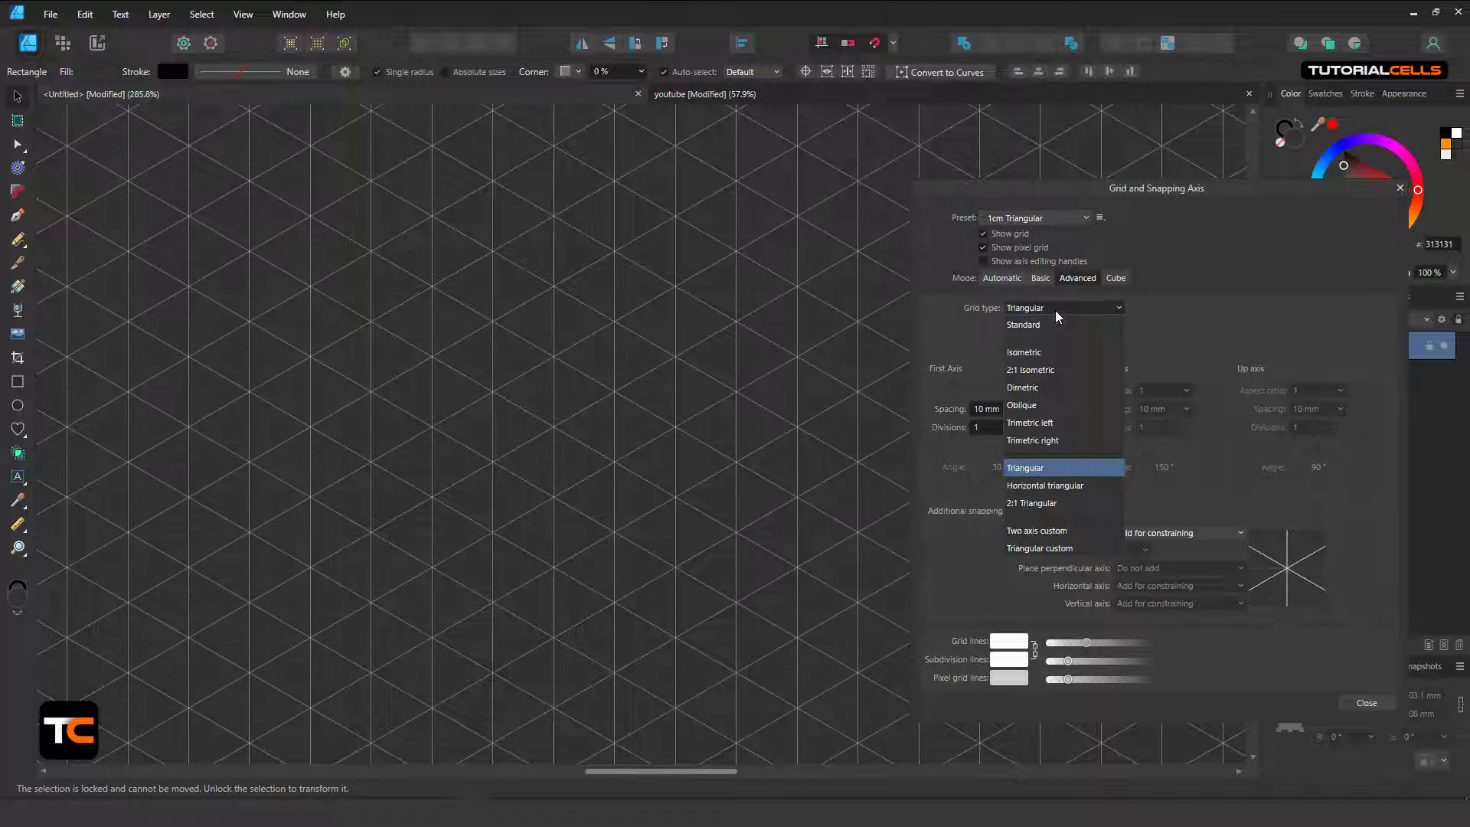
left_click(1046, 354)
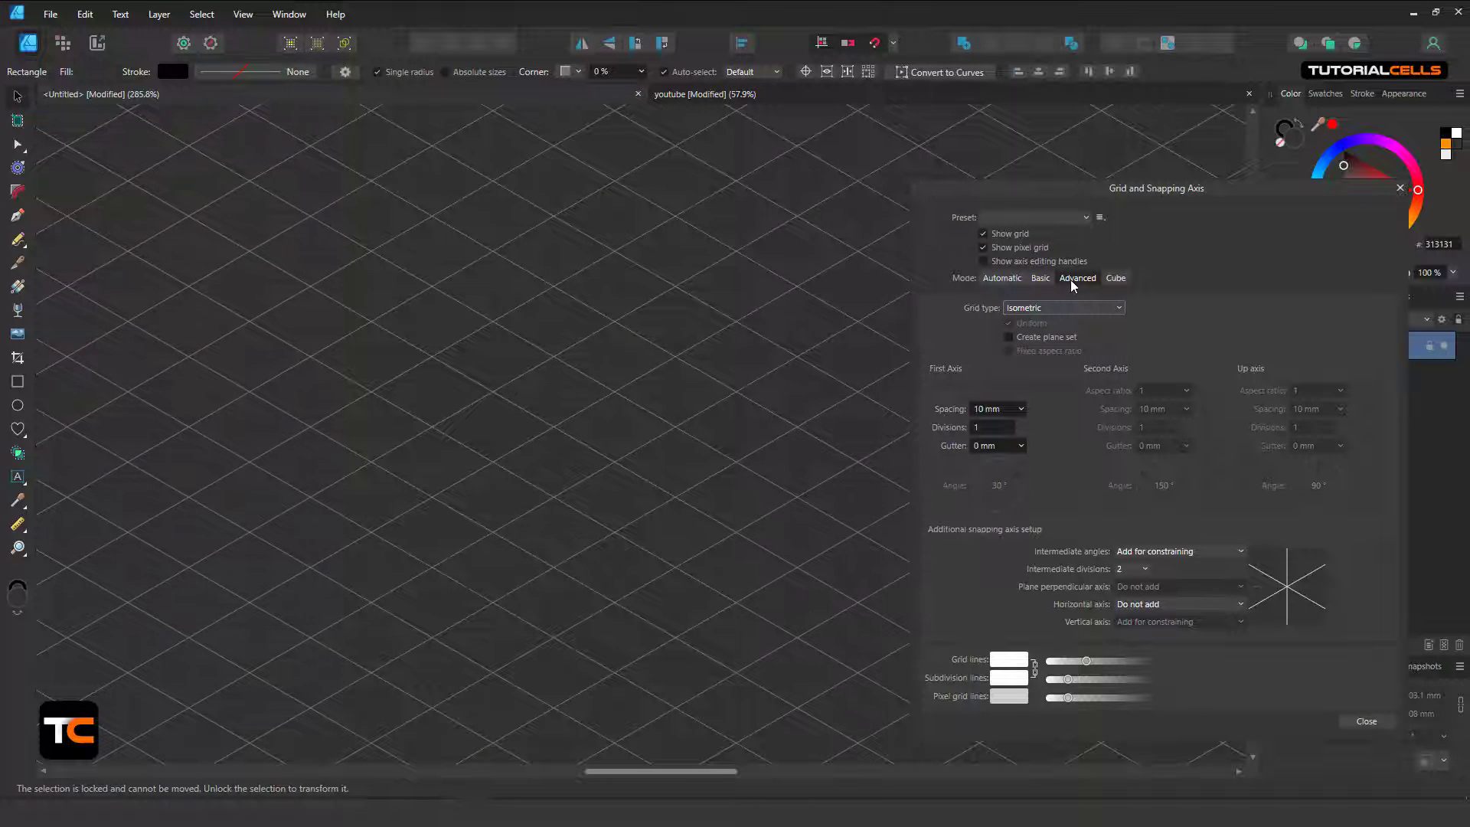
left_click(1075, 219)
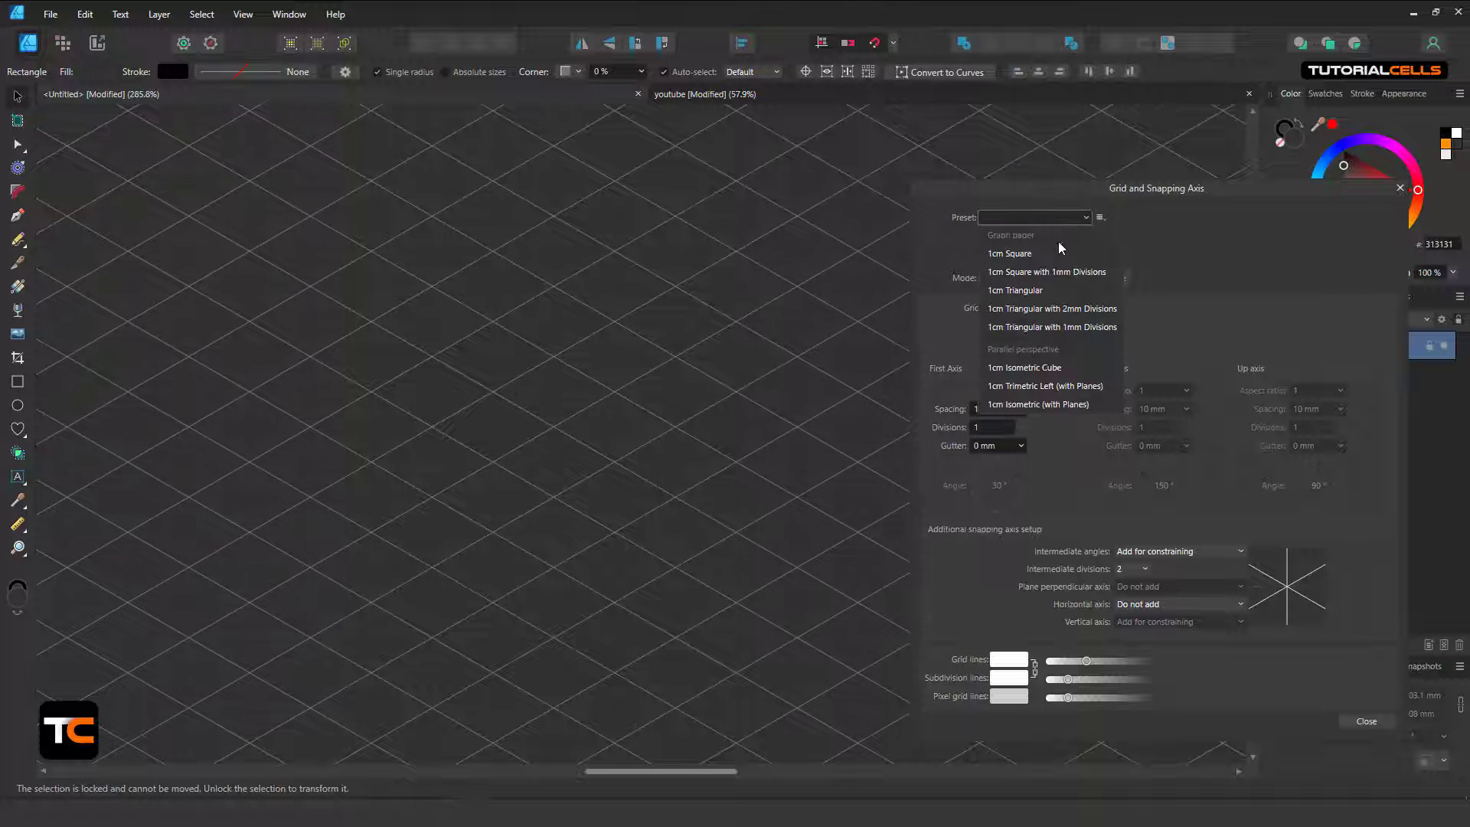
left_click(1049, 260)
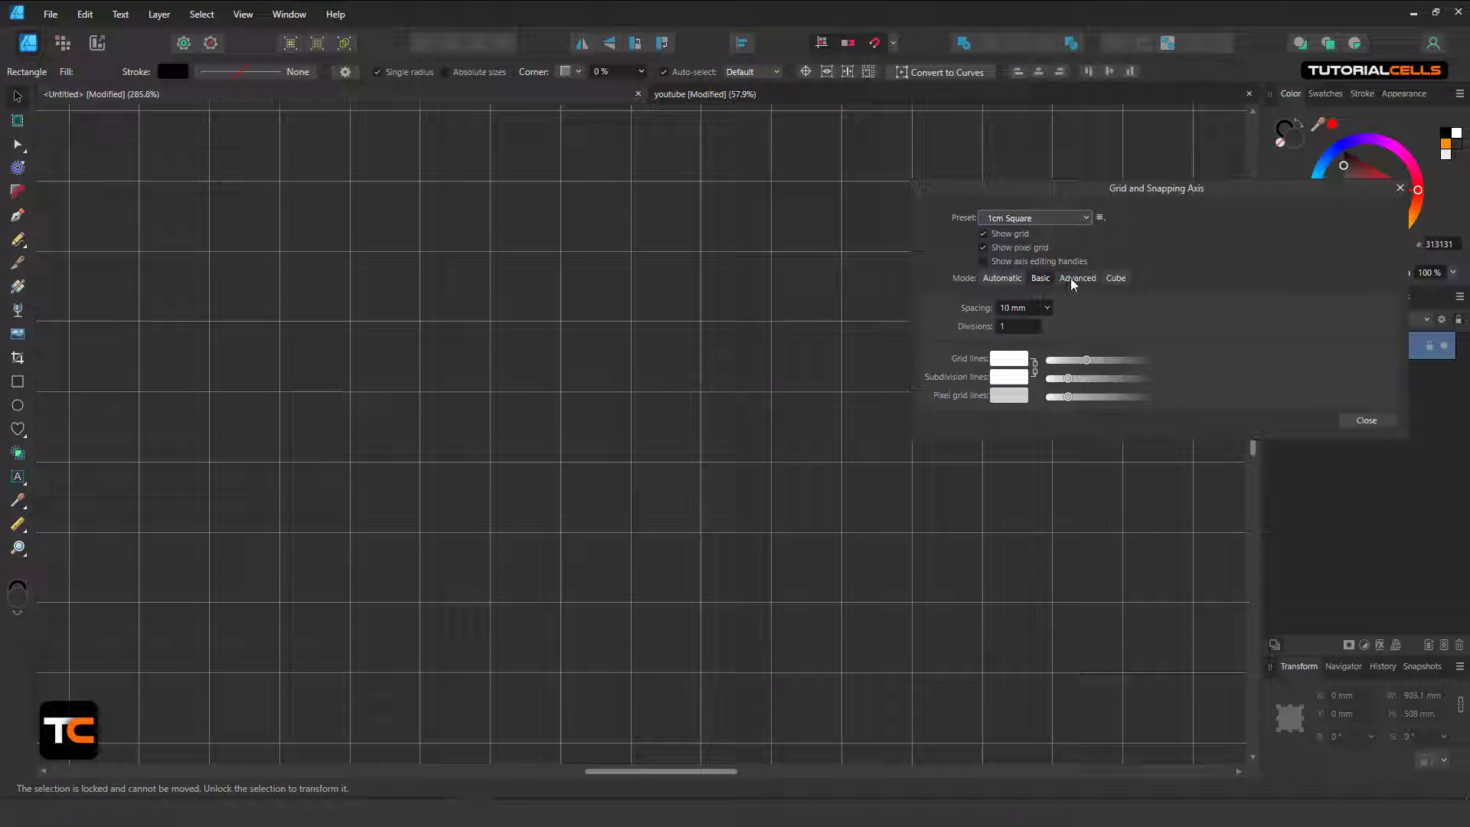
left_click(1054, 219)
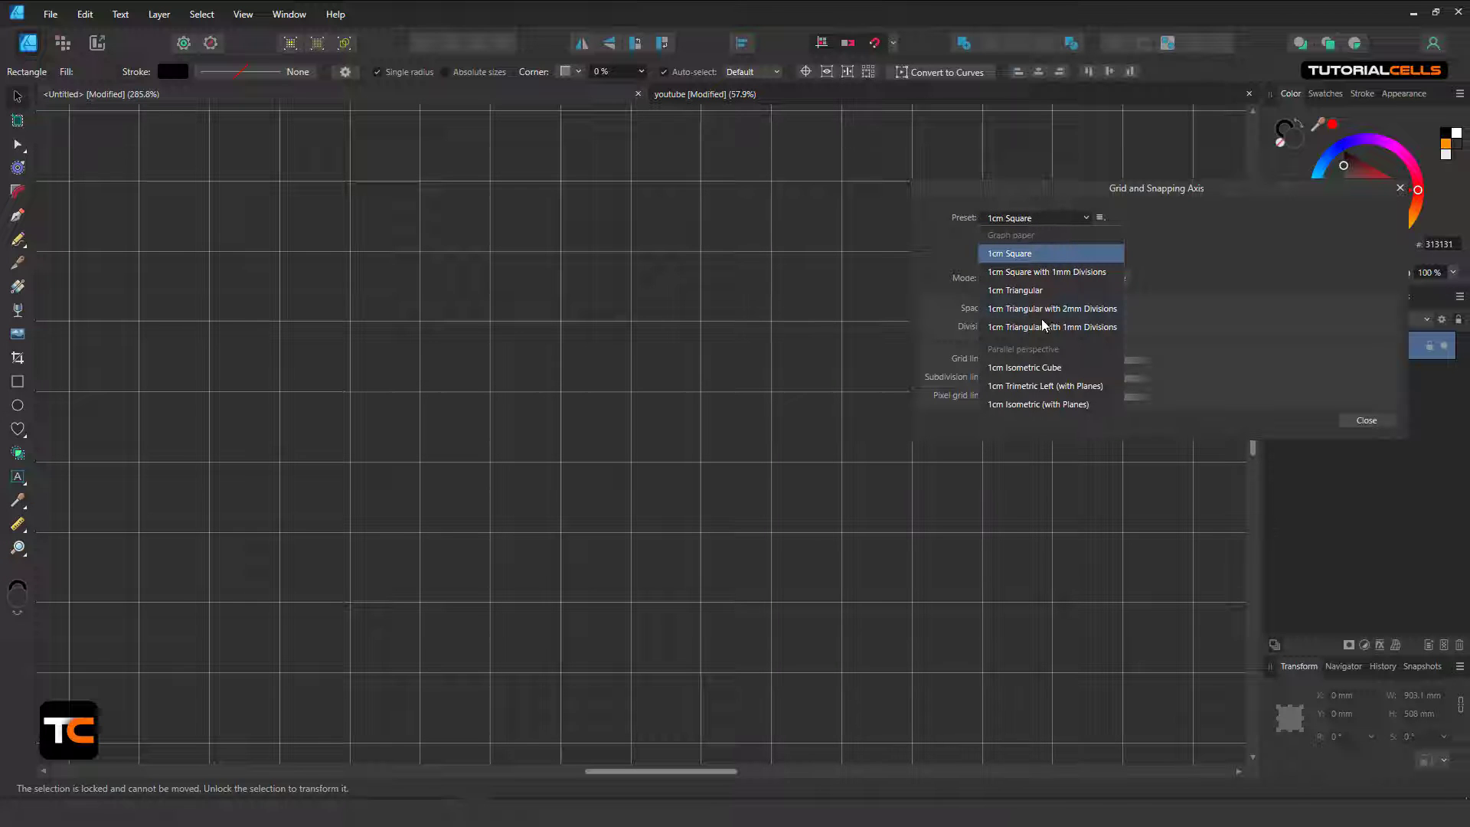
left_click(1170, 320)
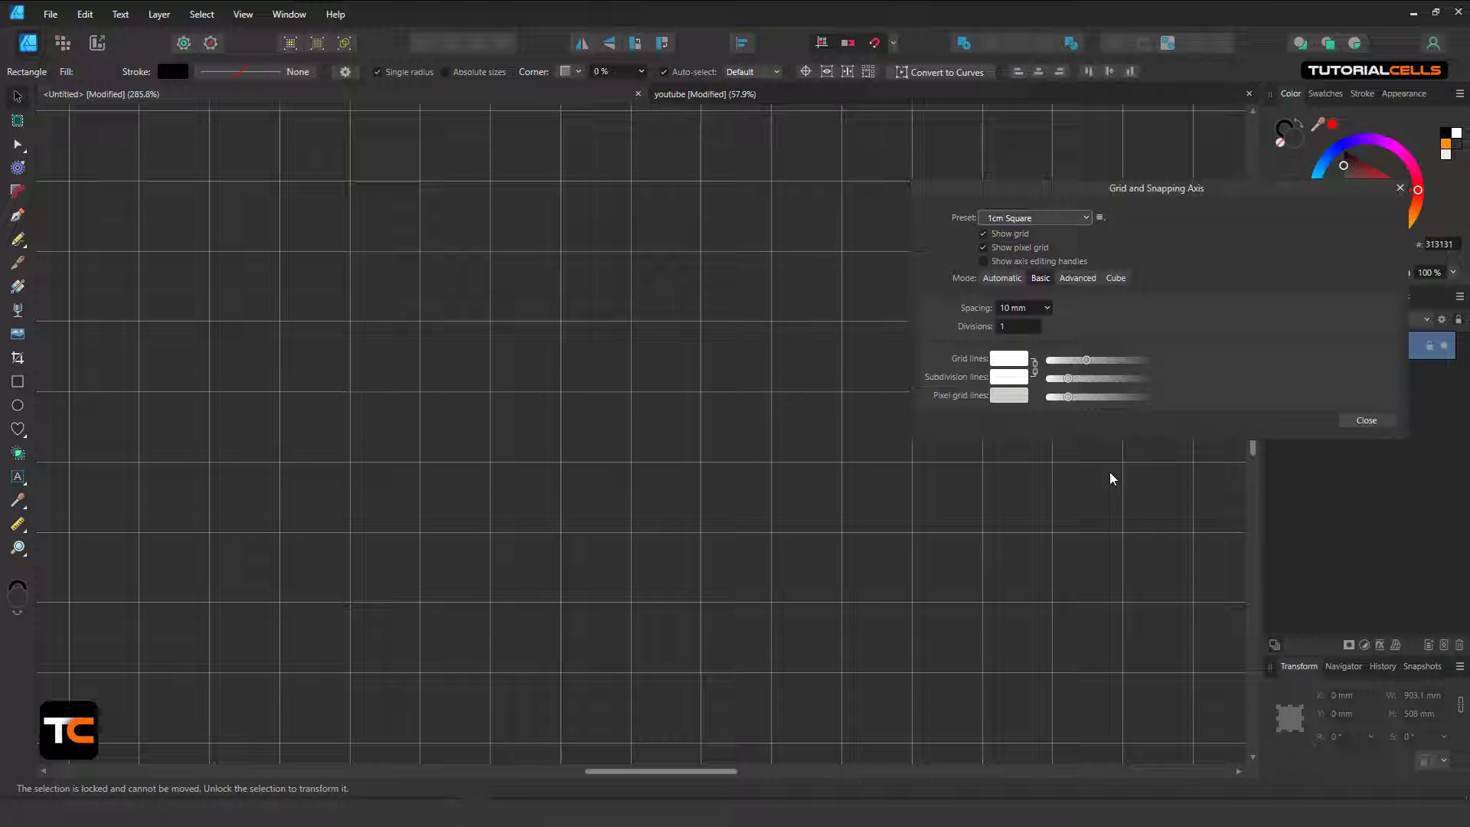
Step: Switch the grid to Advanced mode to view its axis settings, then return to Basic mode
left_click(1078, 280)
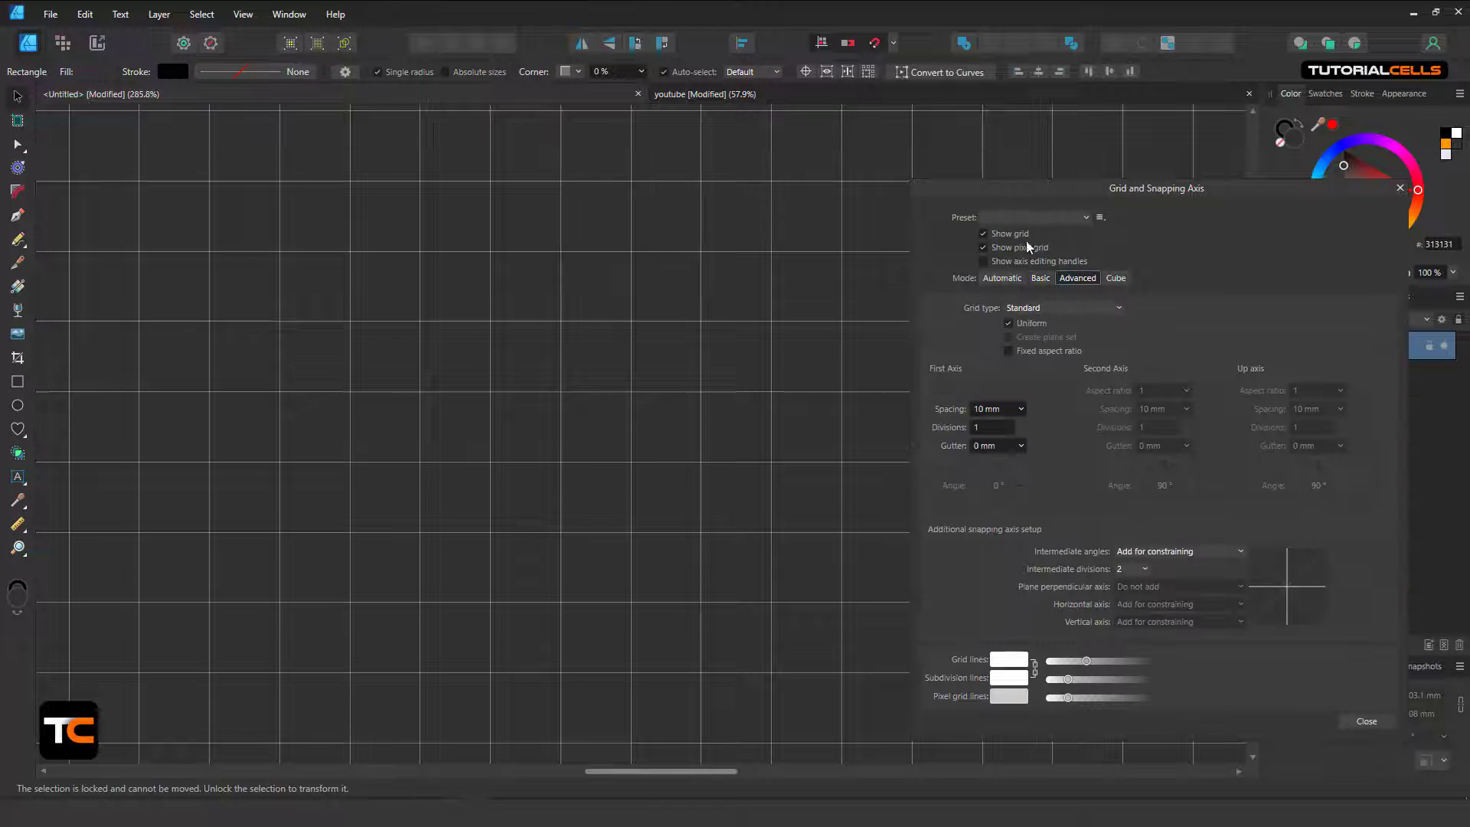
left_click_drag(1025, 189, 1004, 161)
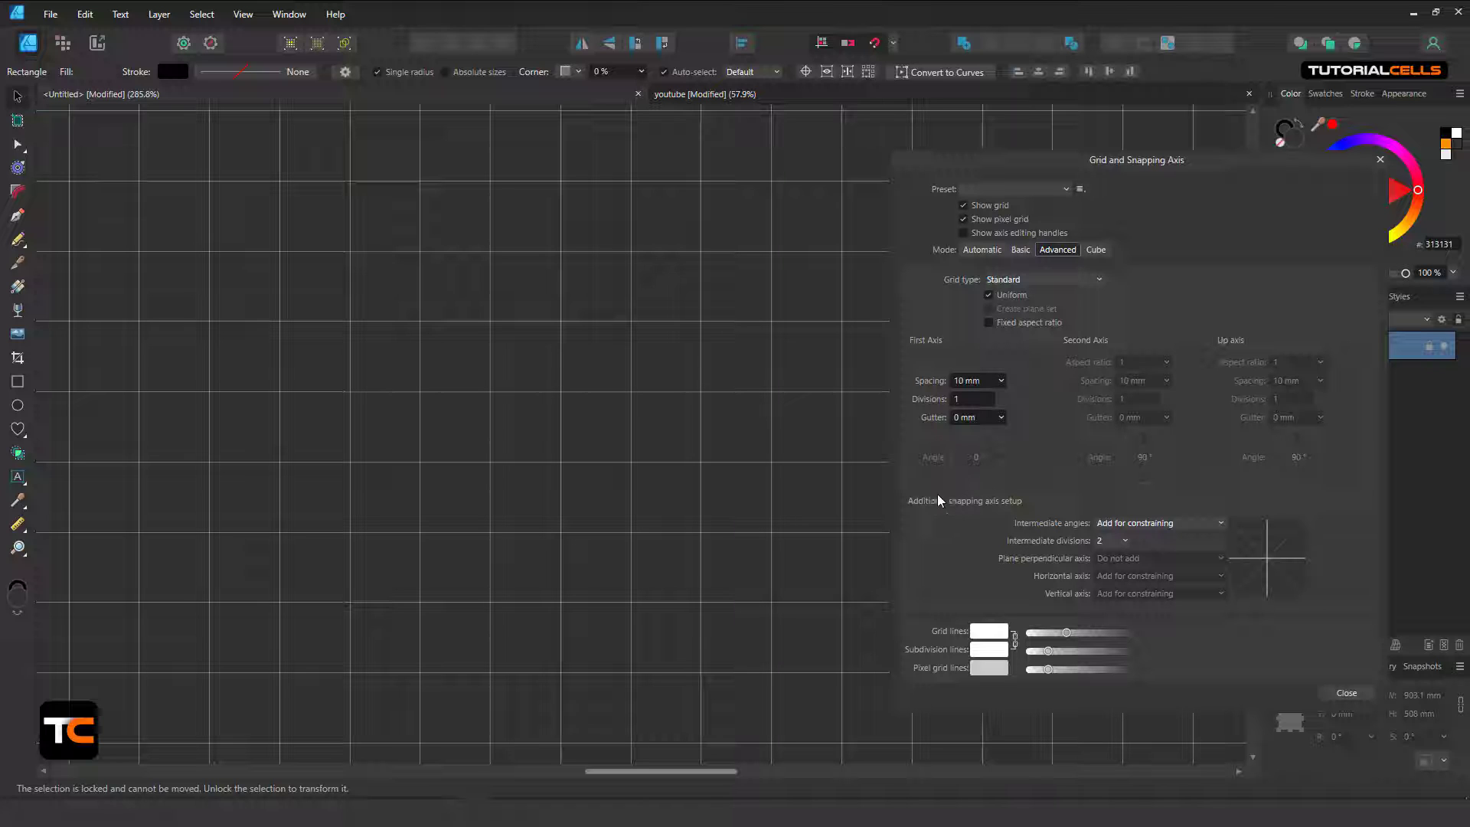
left_click(1020, 249)
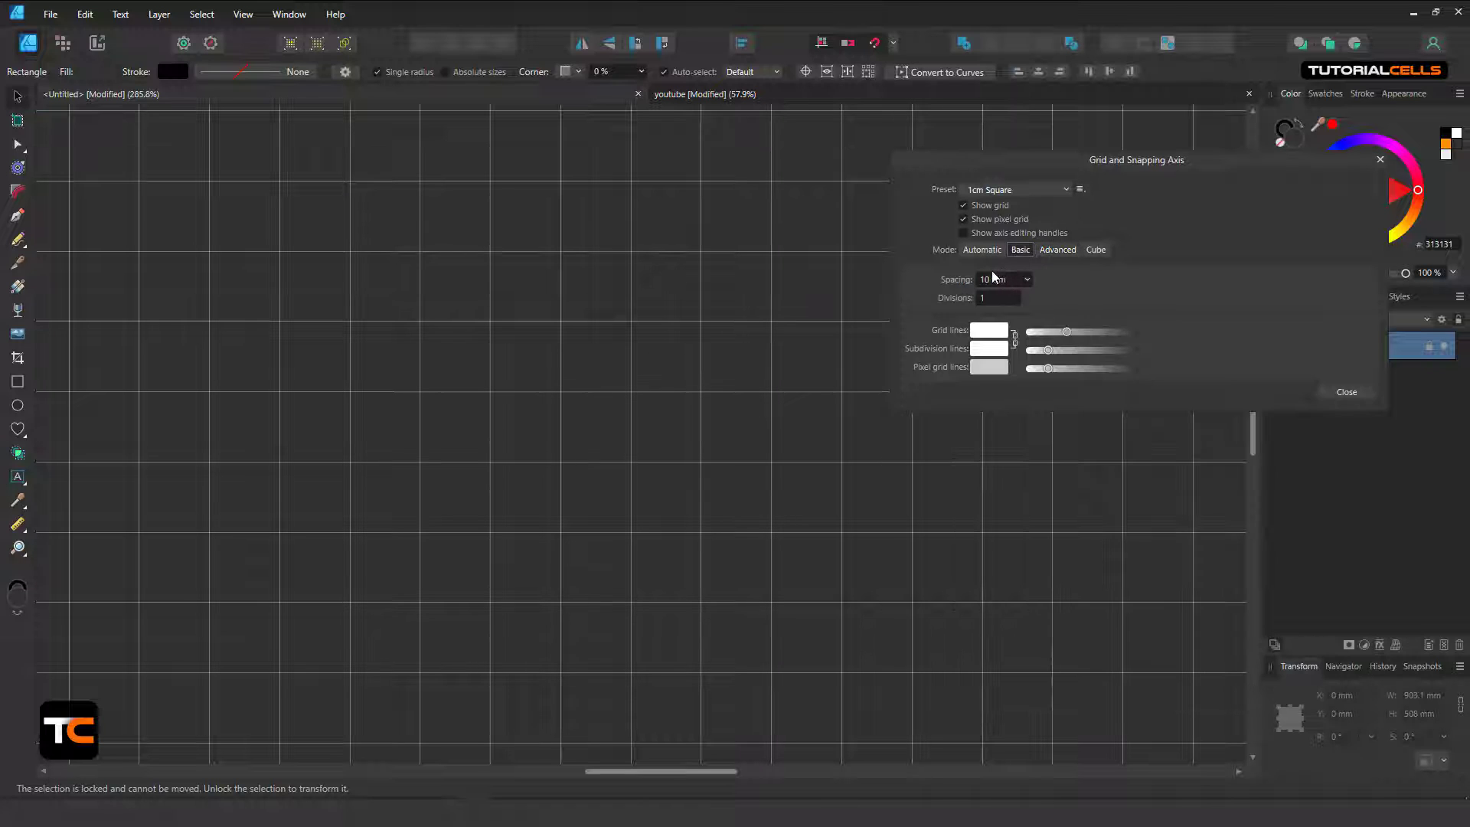
Step: Show the axis editing handles at the page corner and deselect the background rectangle
left_click(964, 234)
scroll(594, 413, "down", 8)
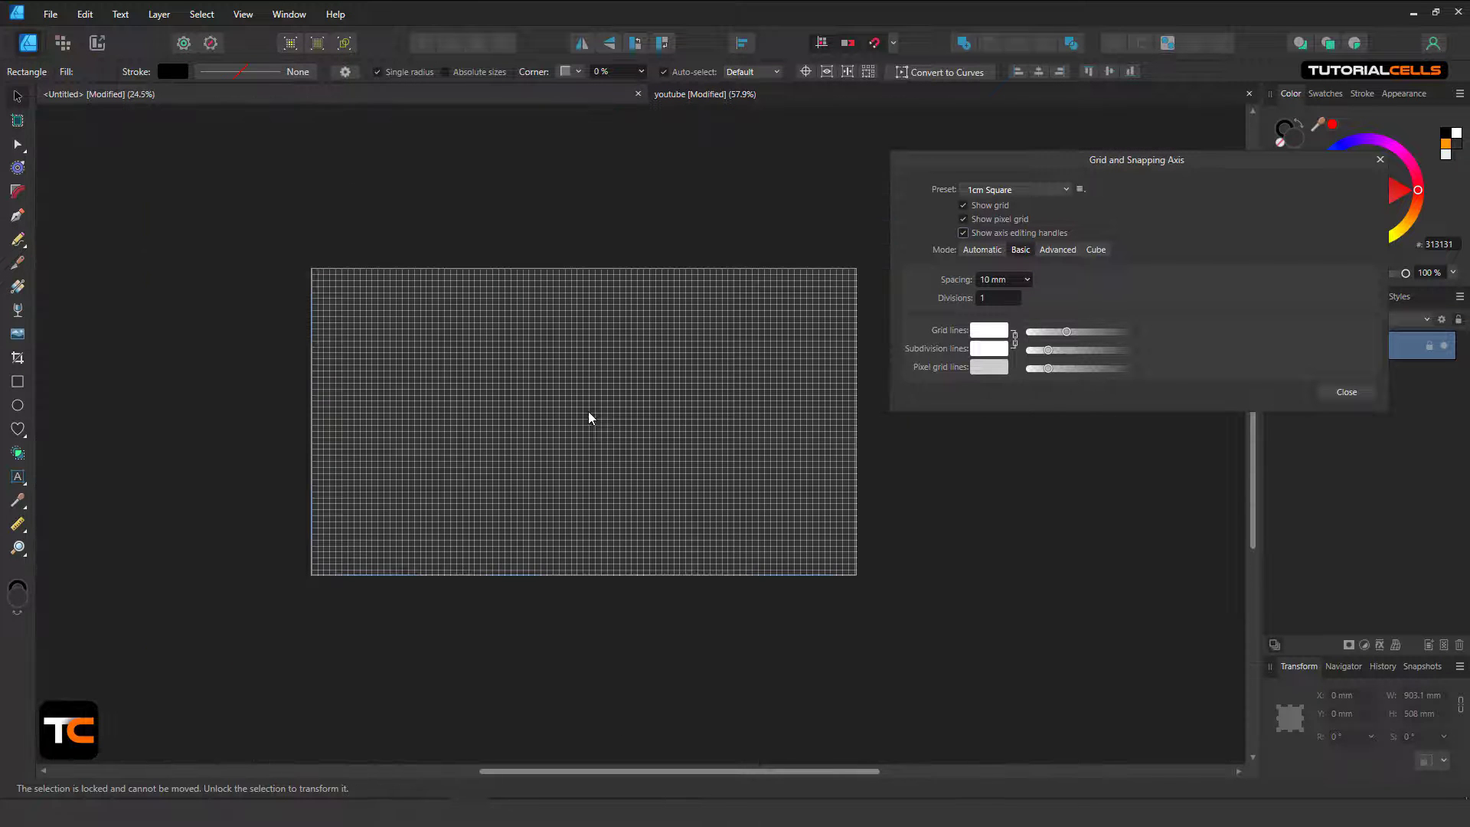
scroll(342, 295, "up", 8)
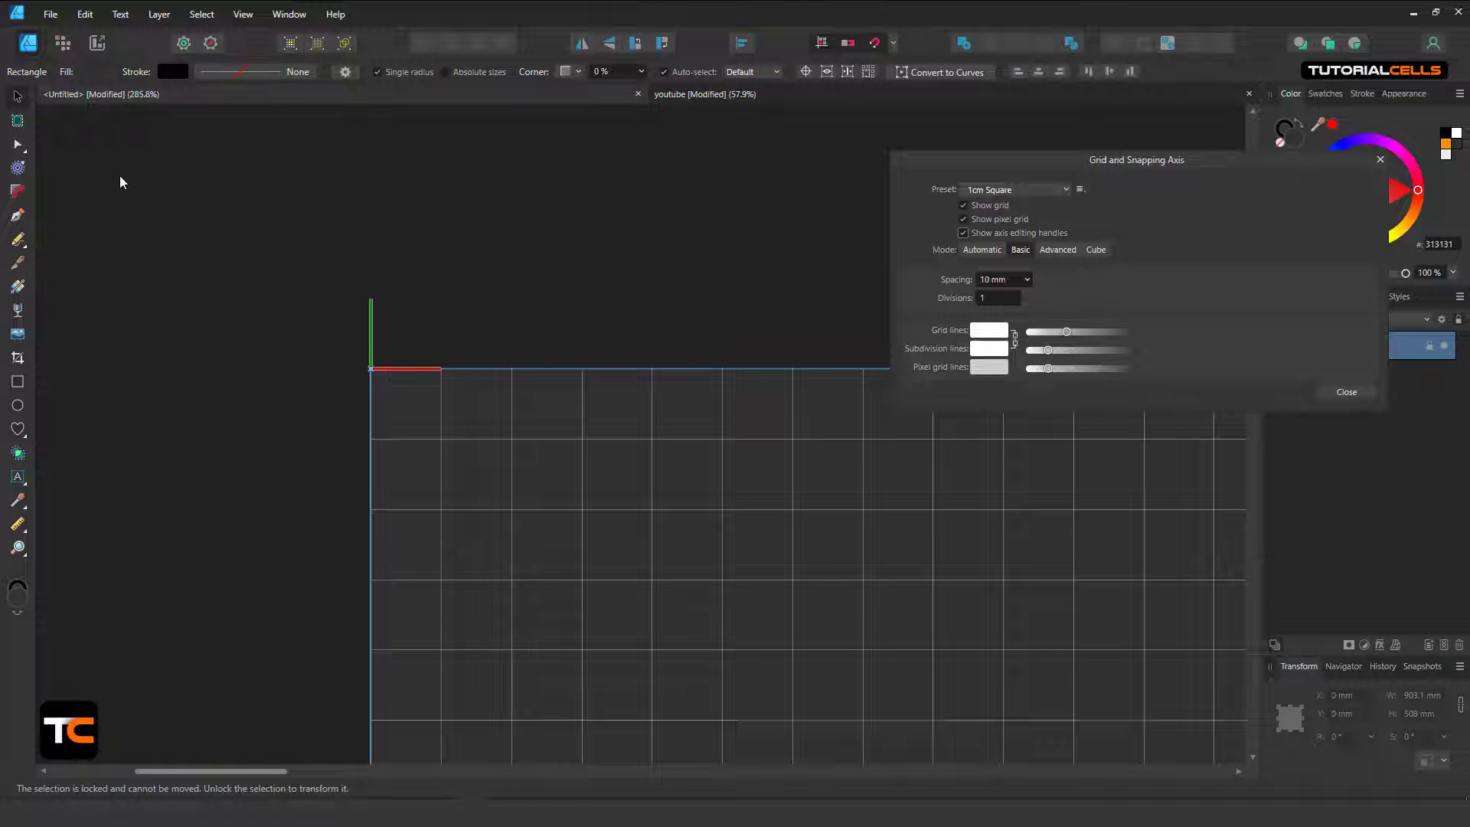
left_click(349, 360)
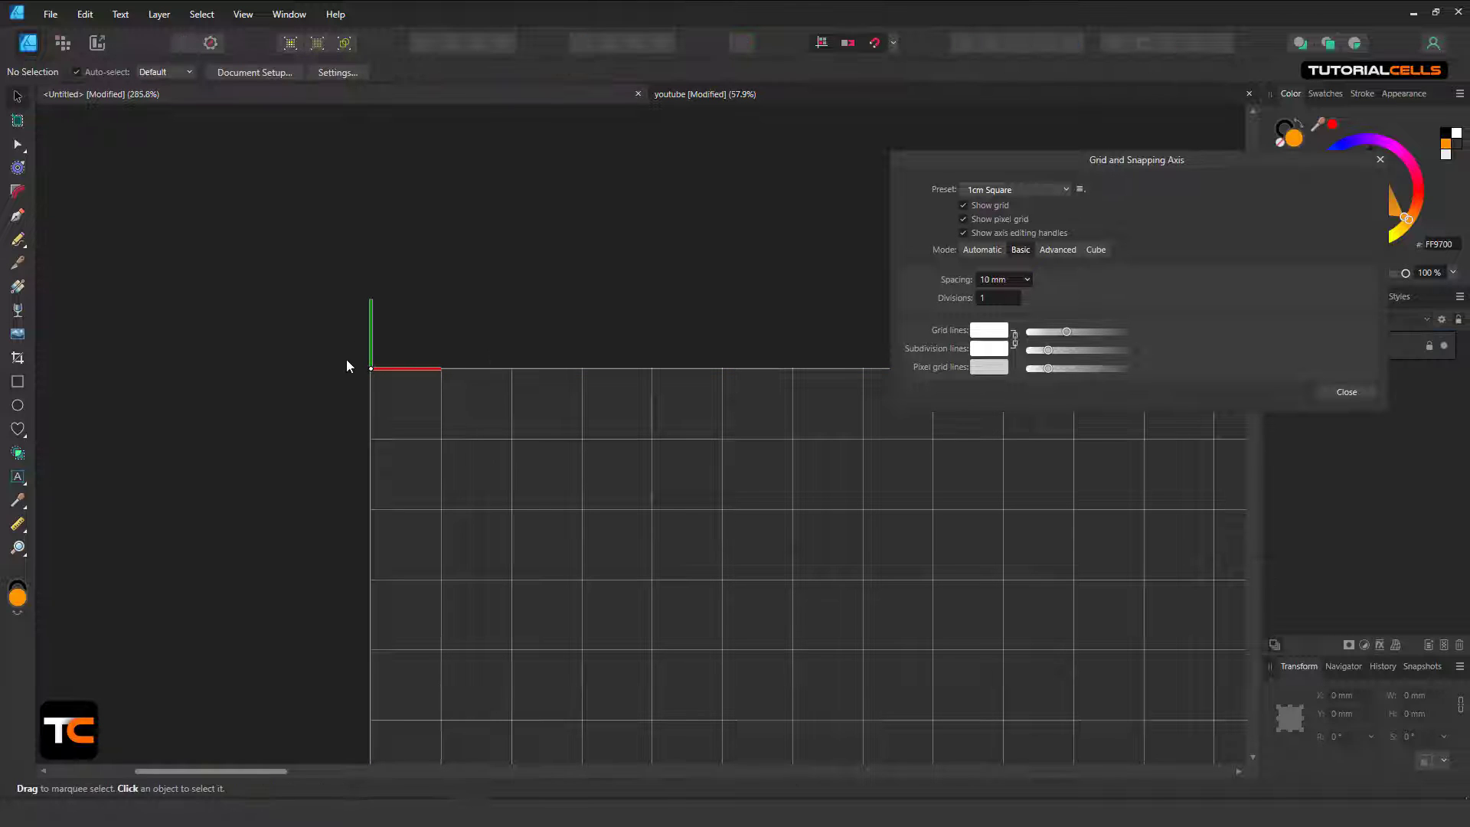
Step: Move the grid origin from the page's upper-left corner into the page interior using the axis handles
left_click_drag(373, 369, 830, 645)
scroll(786, 583, "down", 2)
scroll(686, 463, "down", 3)
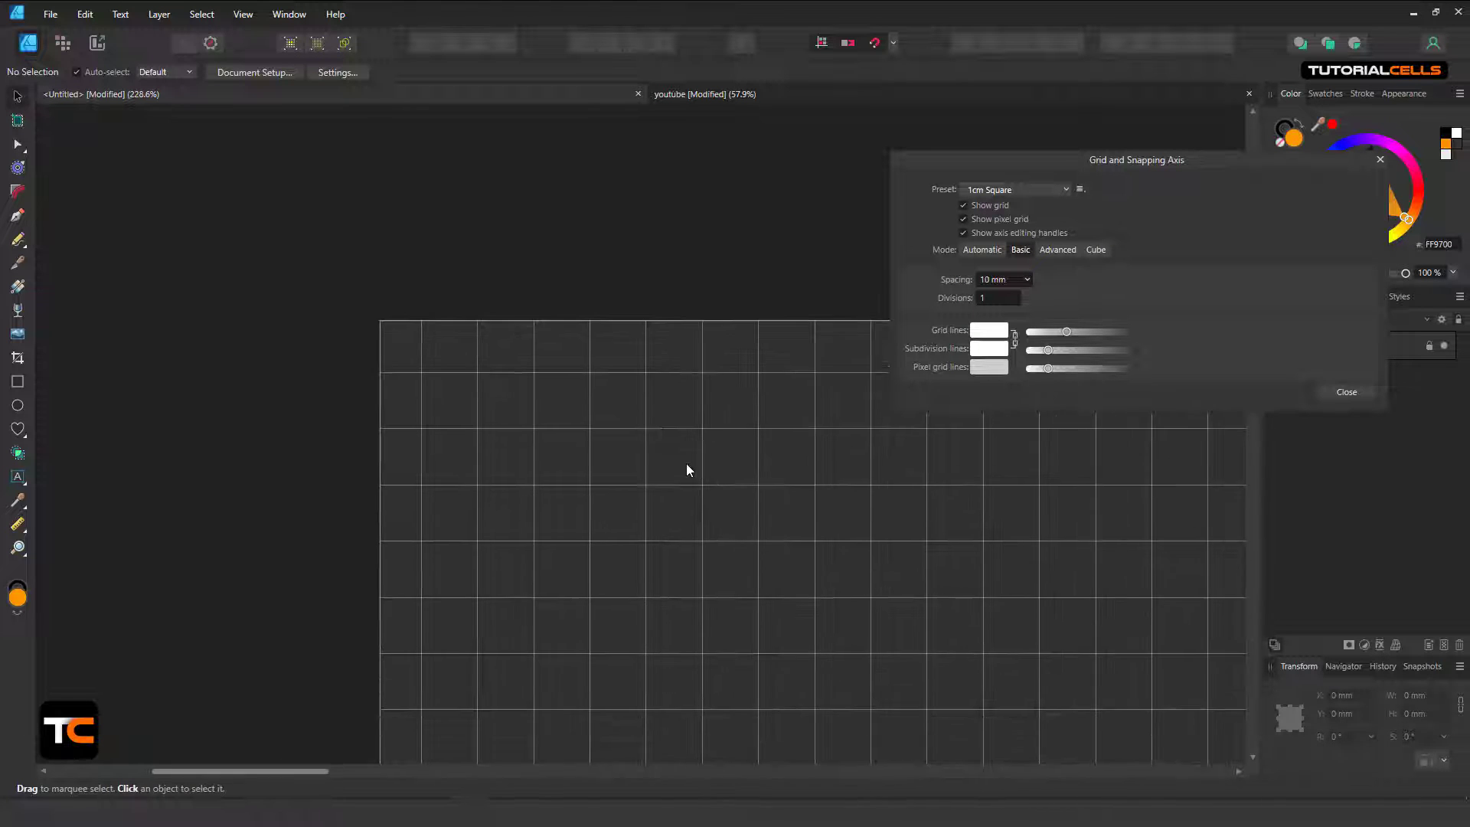
left_click_drag(652, 421, 938, 609)
scroll(544, 331, "down", 3)
scroll(544, 331, "right", 4)
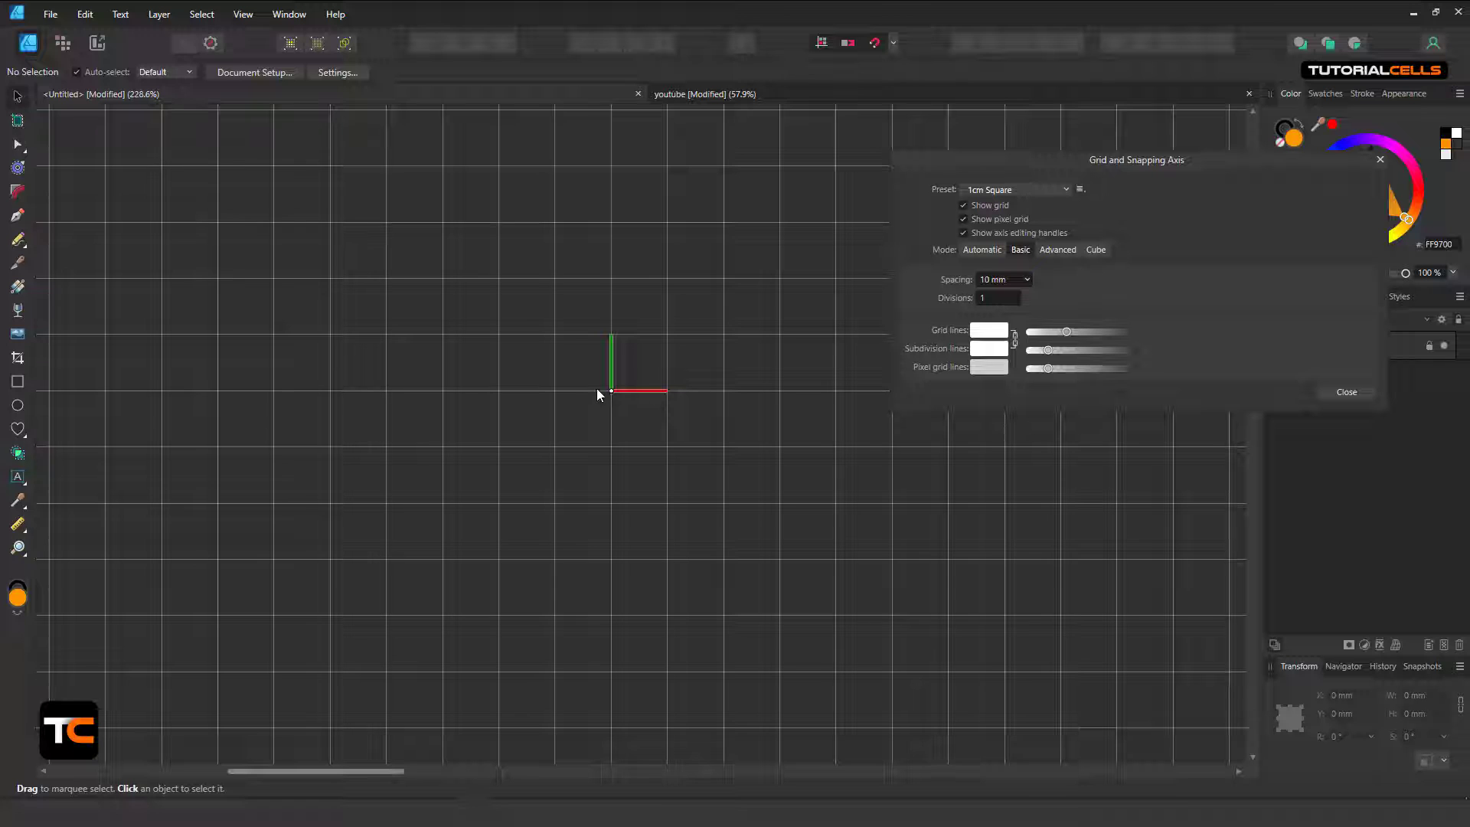
Step: Switch the grid to Advanced mode with the Standard grid type
left_click(1063, 250)
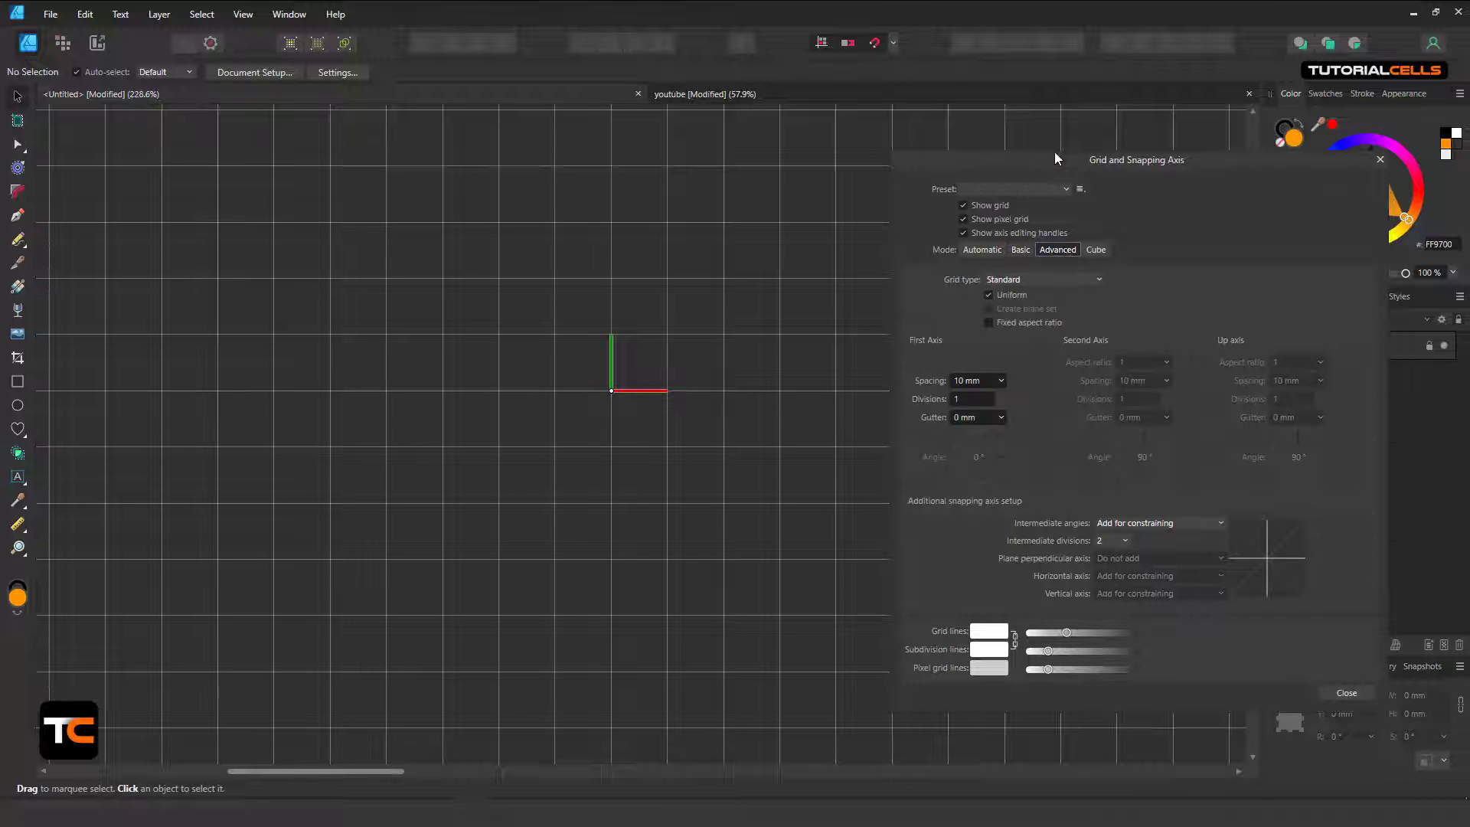
left_click_drag(1055, 158, 1064, 148)
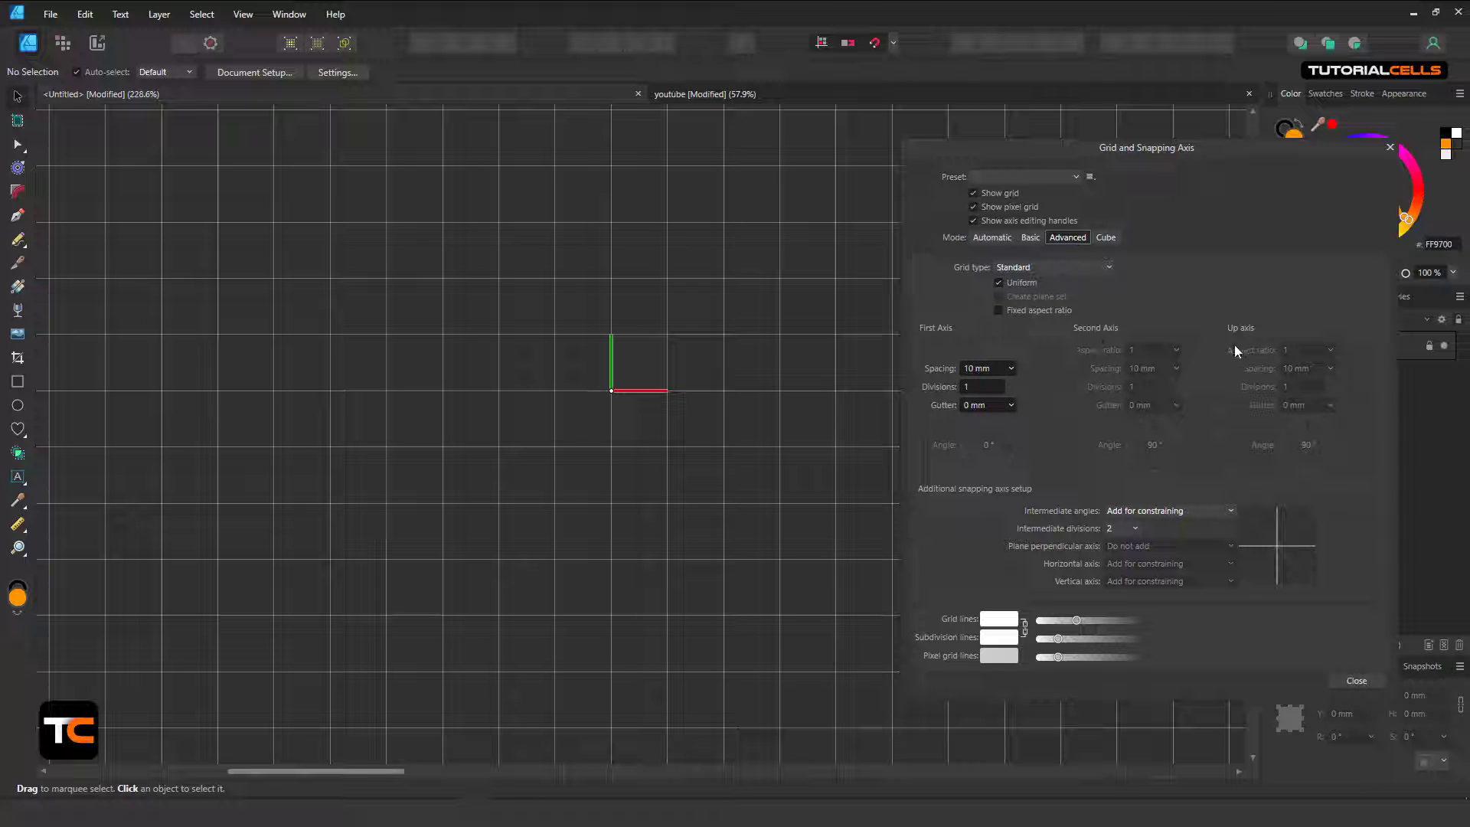
left_click(1085, 267)
left_click(1086, 265)
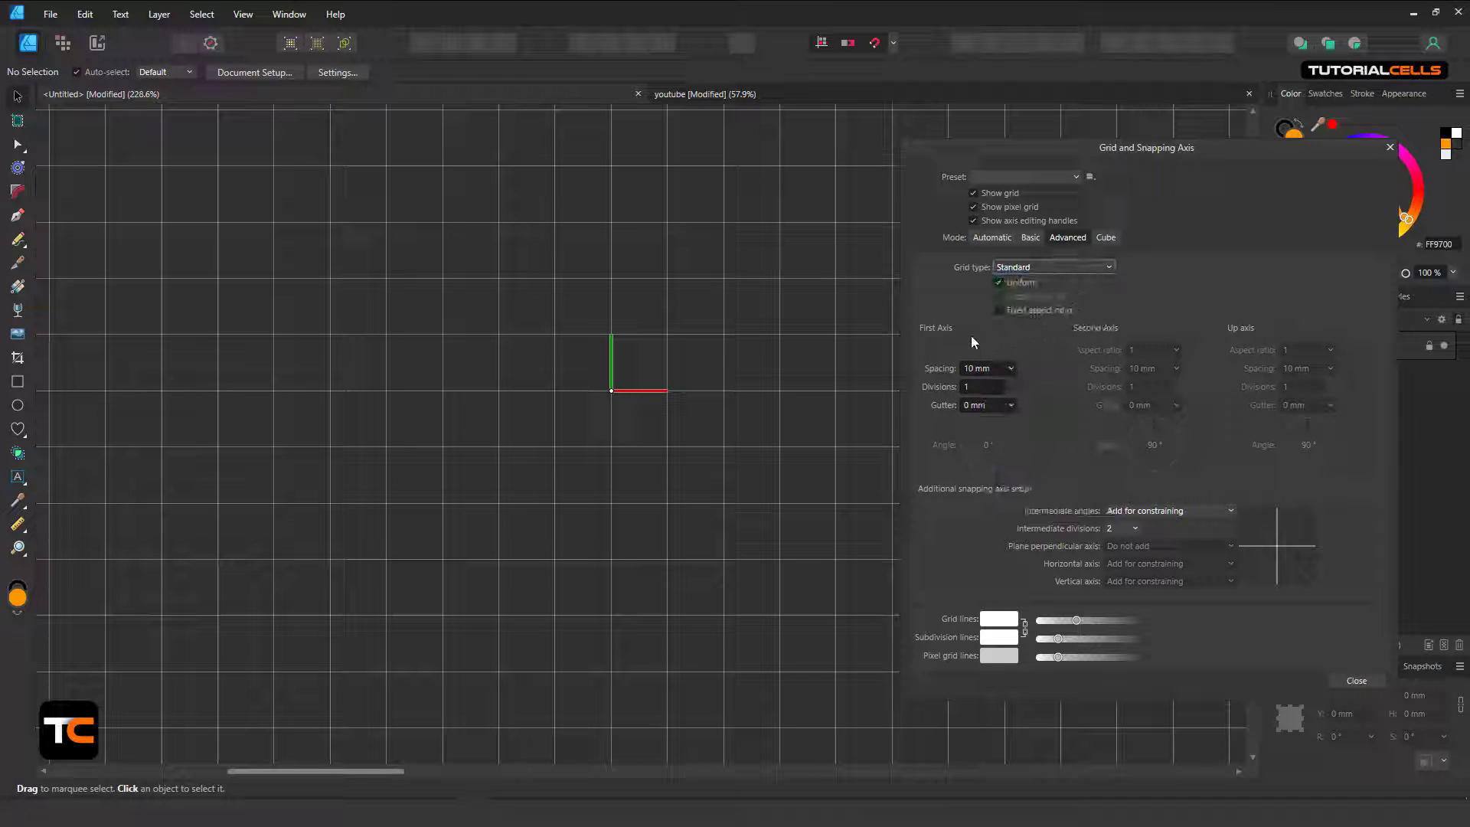
Step: Set the first axis spacing to about 10.532 mm with the Uniform option on
left_click(999, 282)
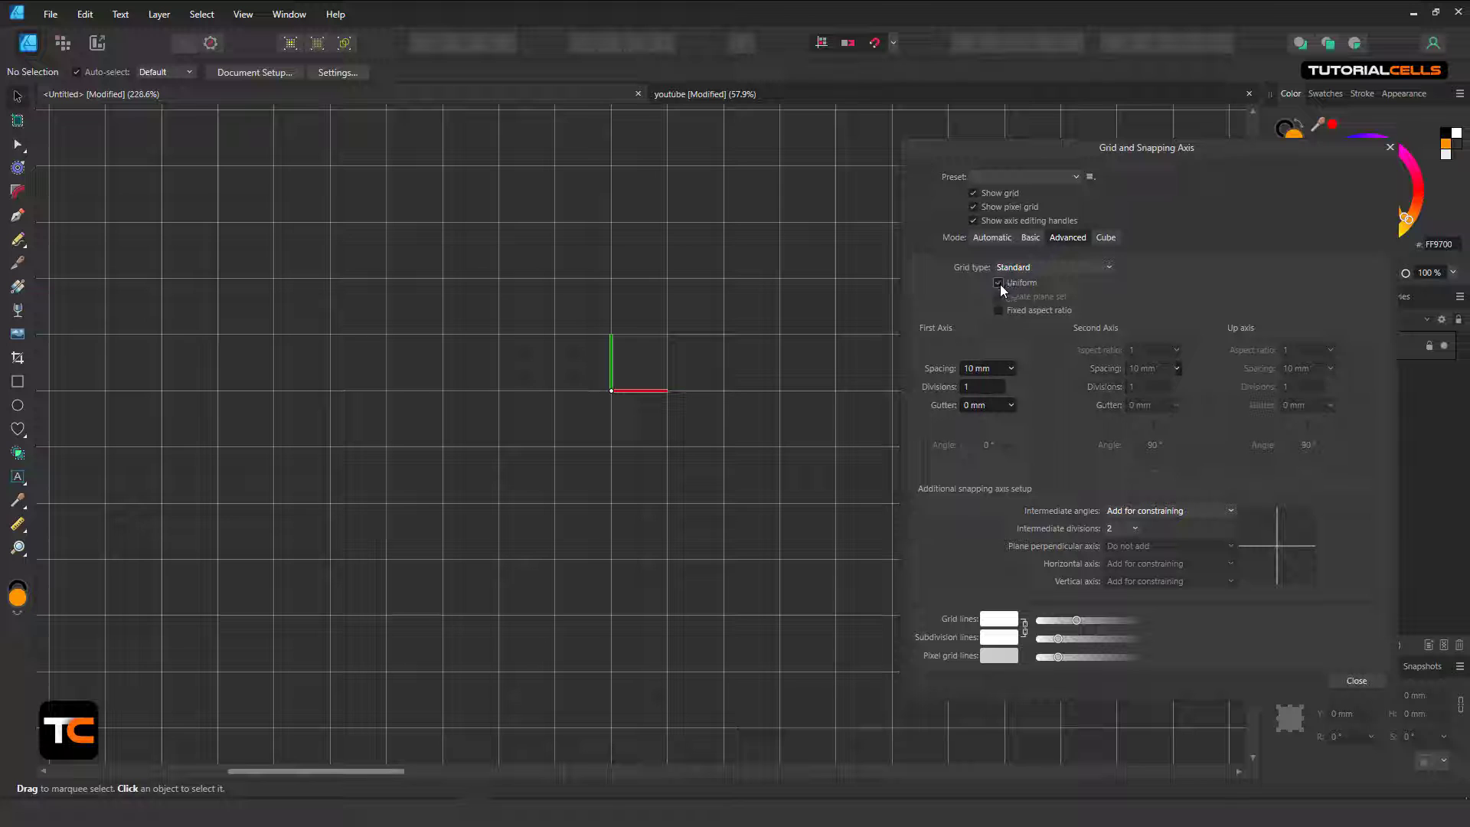
left_click(1011, 369)
left_click_drag(1011, 386, 985, 424)
left_click(1012, 405)
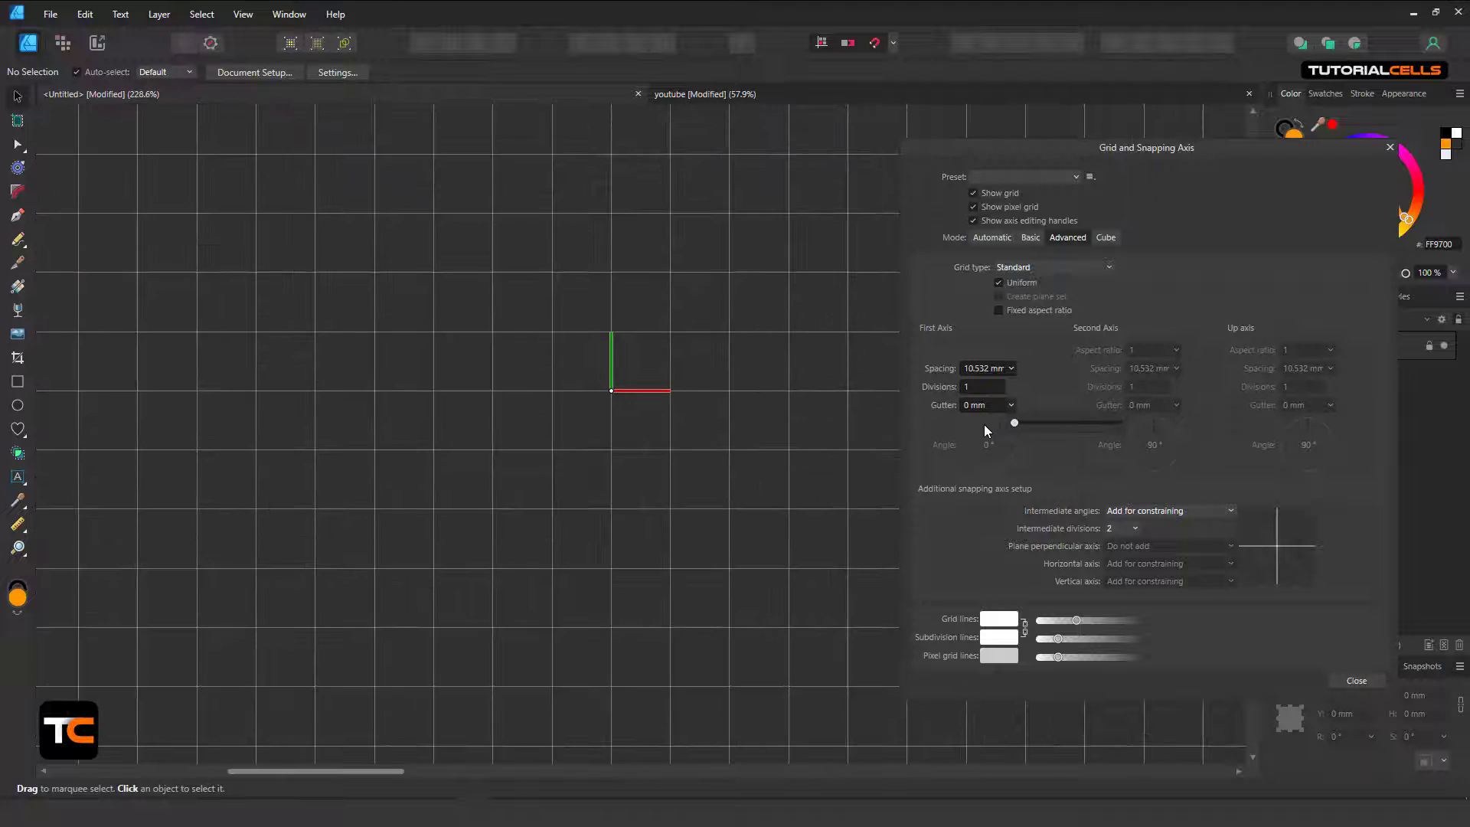
Step: Turn off the Uniform option and set the second axis spacing to about 8.576 mm
left_click(999, 282)
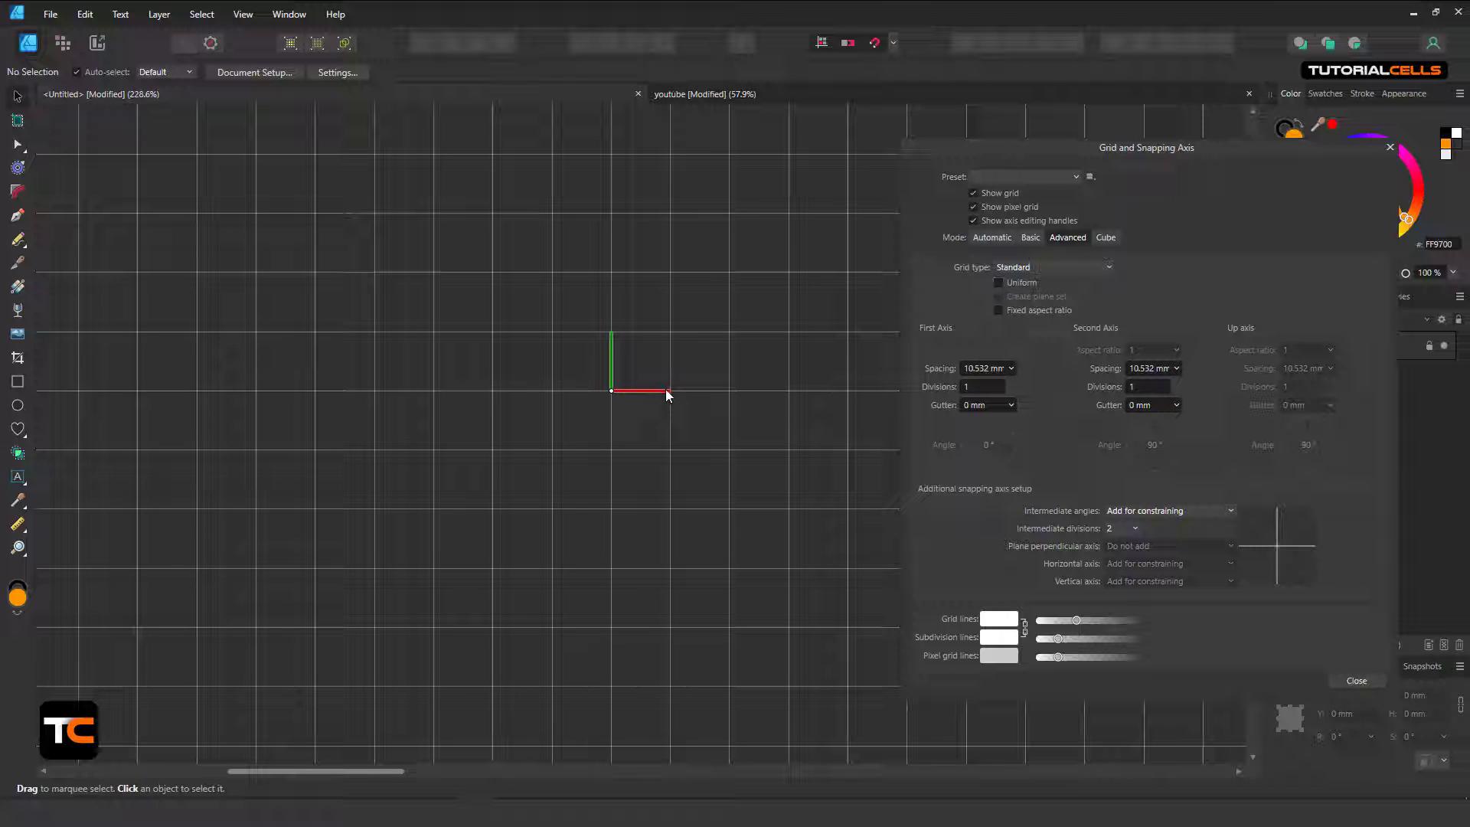
left_click(1175, 370)
mouse_move(1179, 389)
left_mouse_down()
mouse_move(1193, 386)
mouse_move(1165, 381)
mouse_move(1178, 381)
left_mouse_up()
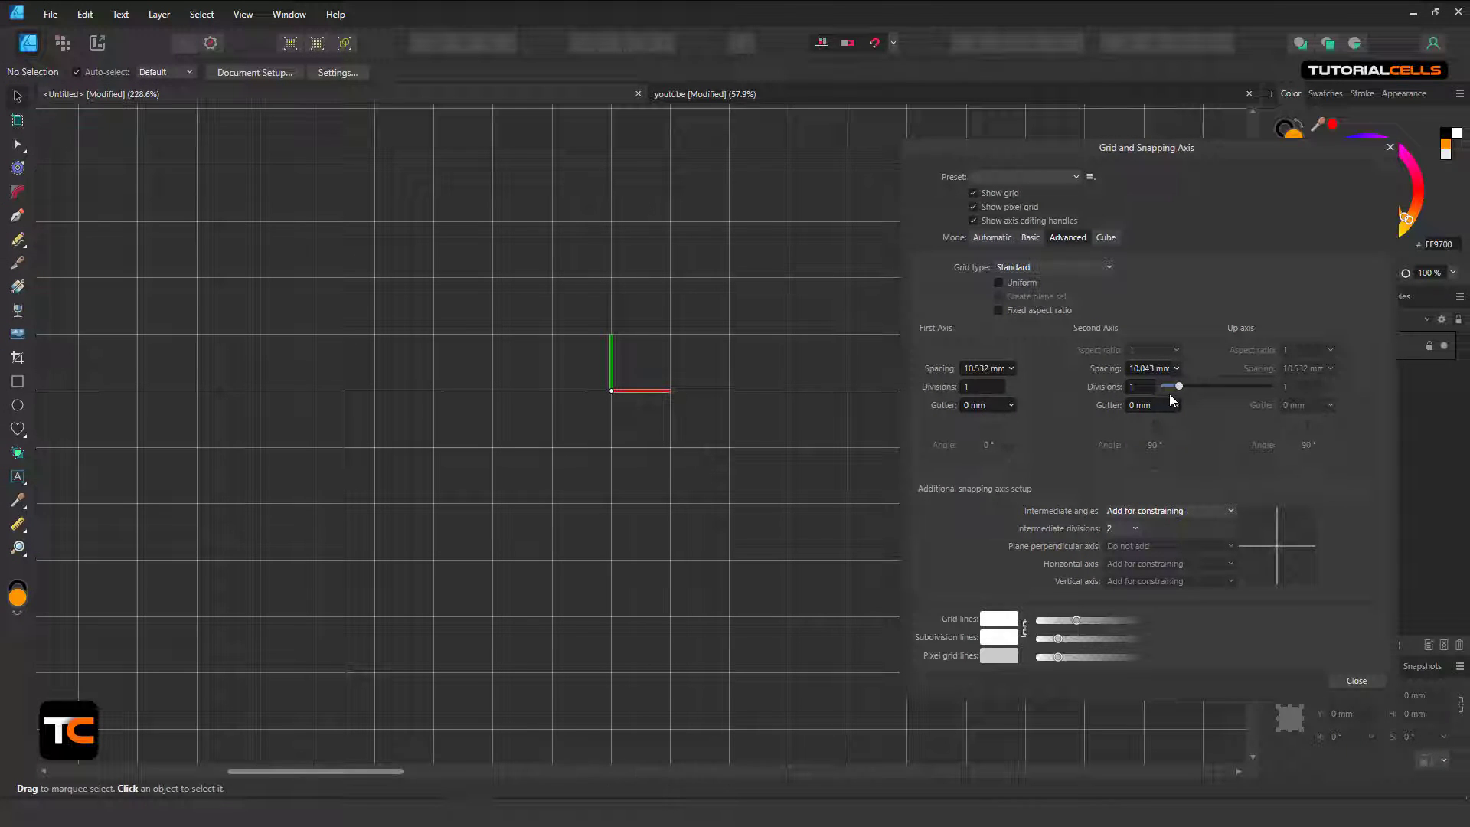
left_click_drag(1180, 387, 1166, 387)
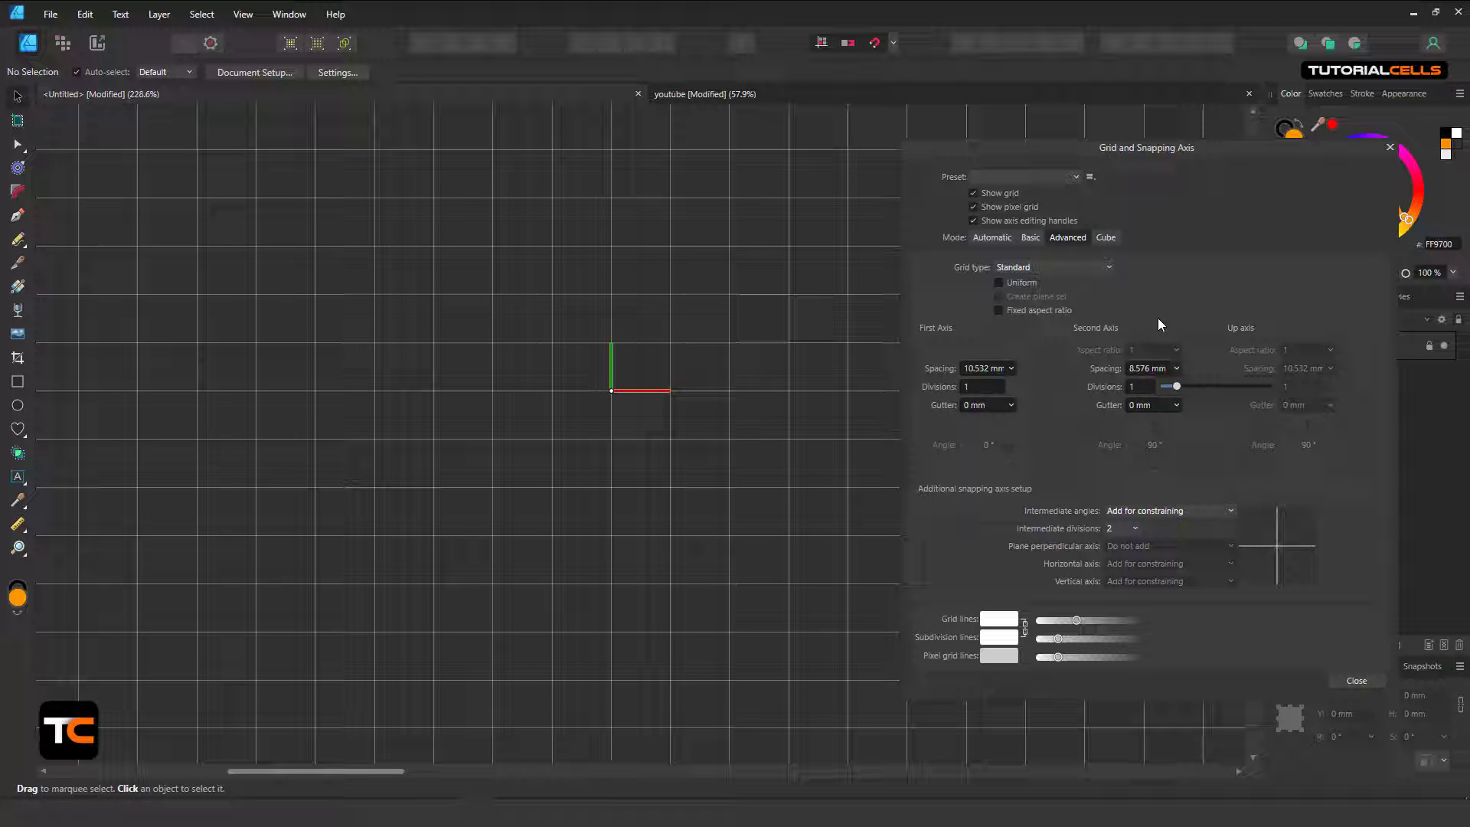
Step: Turn on Fixed aspect ratio and set the second axis aspect ratio to about 0.889
left_click(997, 310)
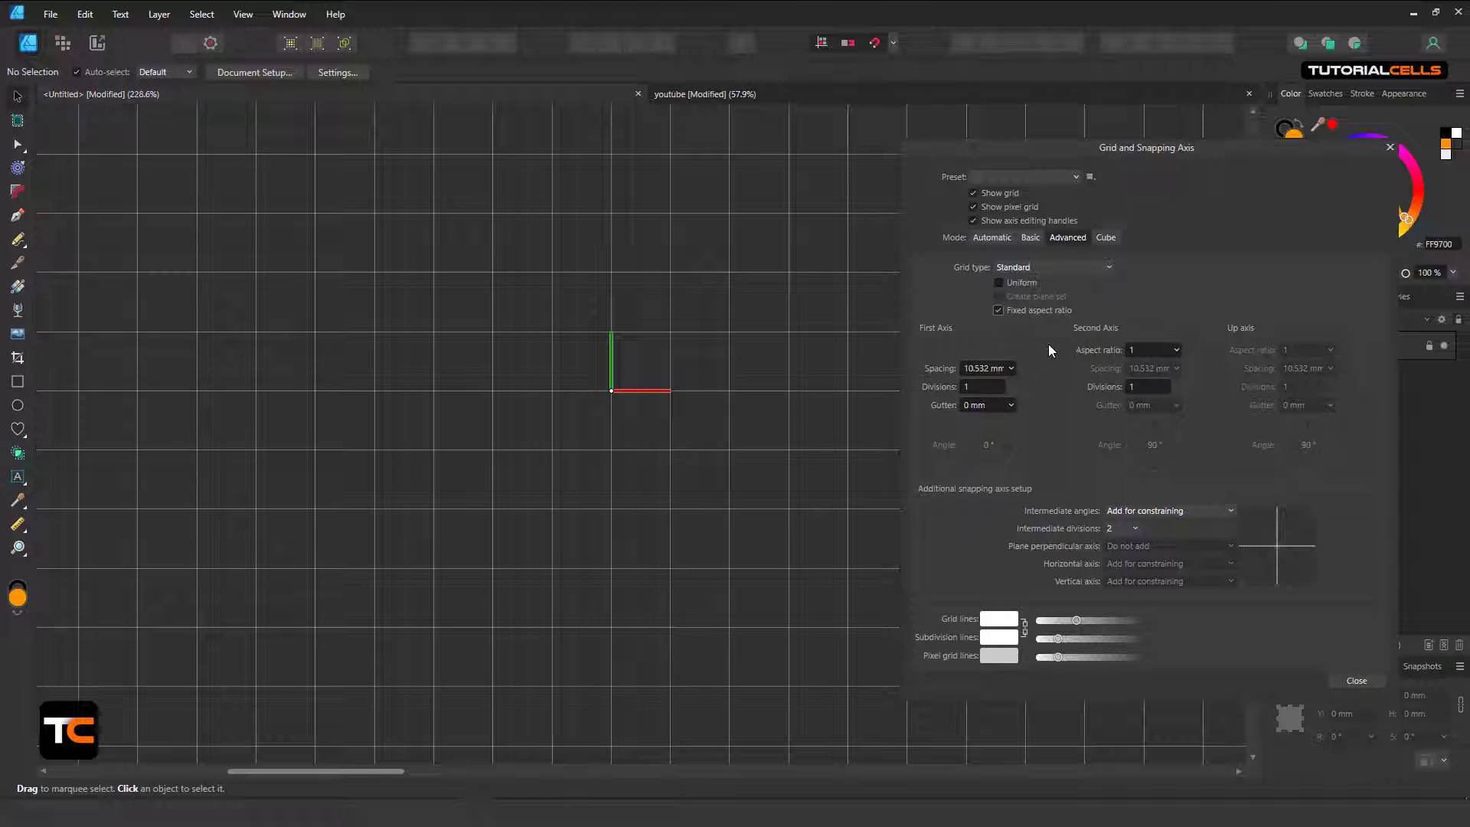
left_click(1177, 350)
left_click_drag(1179, 369, 1160, 368)
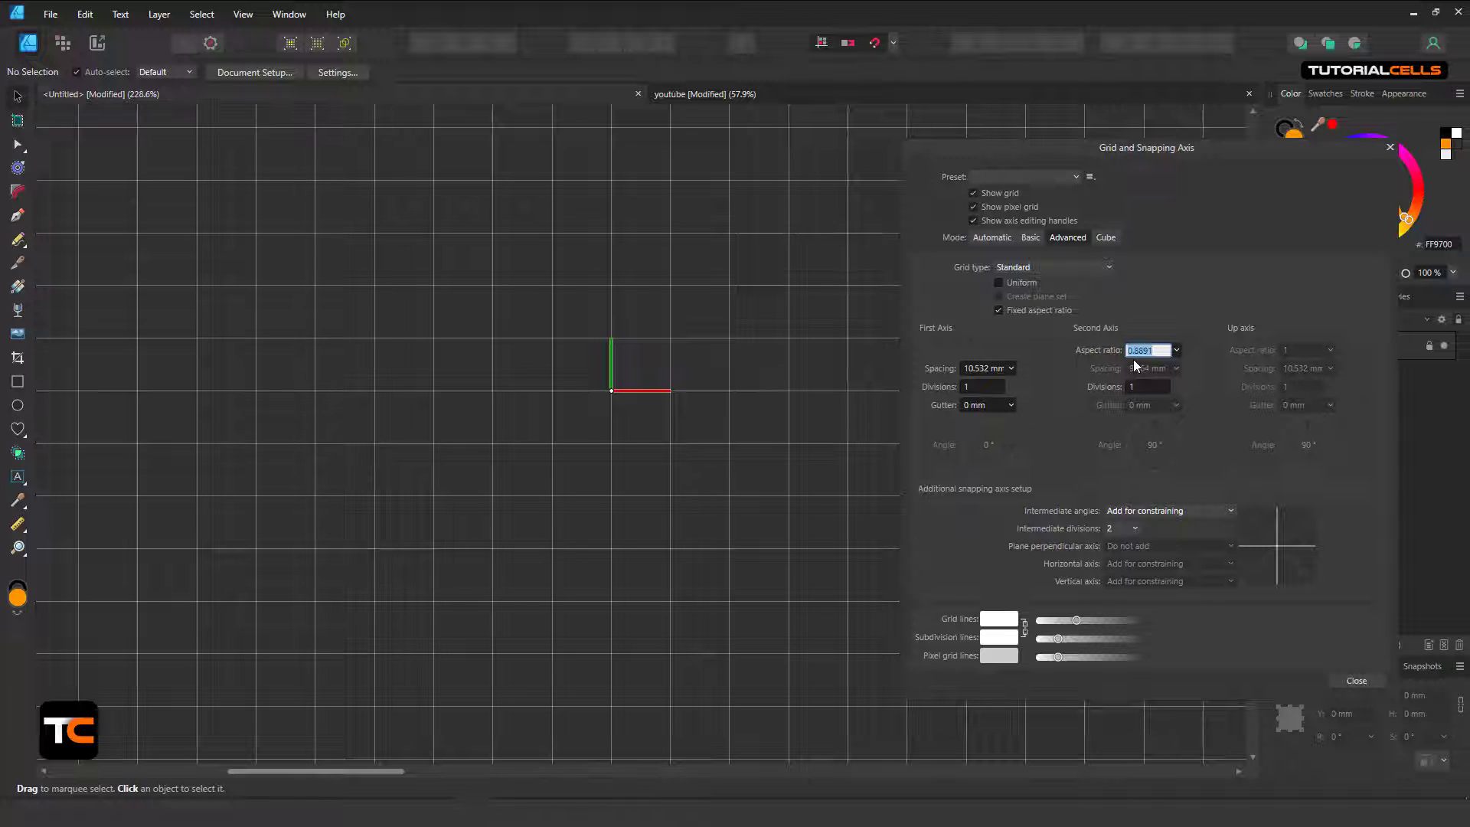
Step: Set the second axis aspect ratio to 2, then replace the Fixed aspect ratio option with Uniform
type("2")
key("Return")
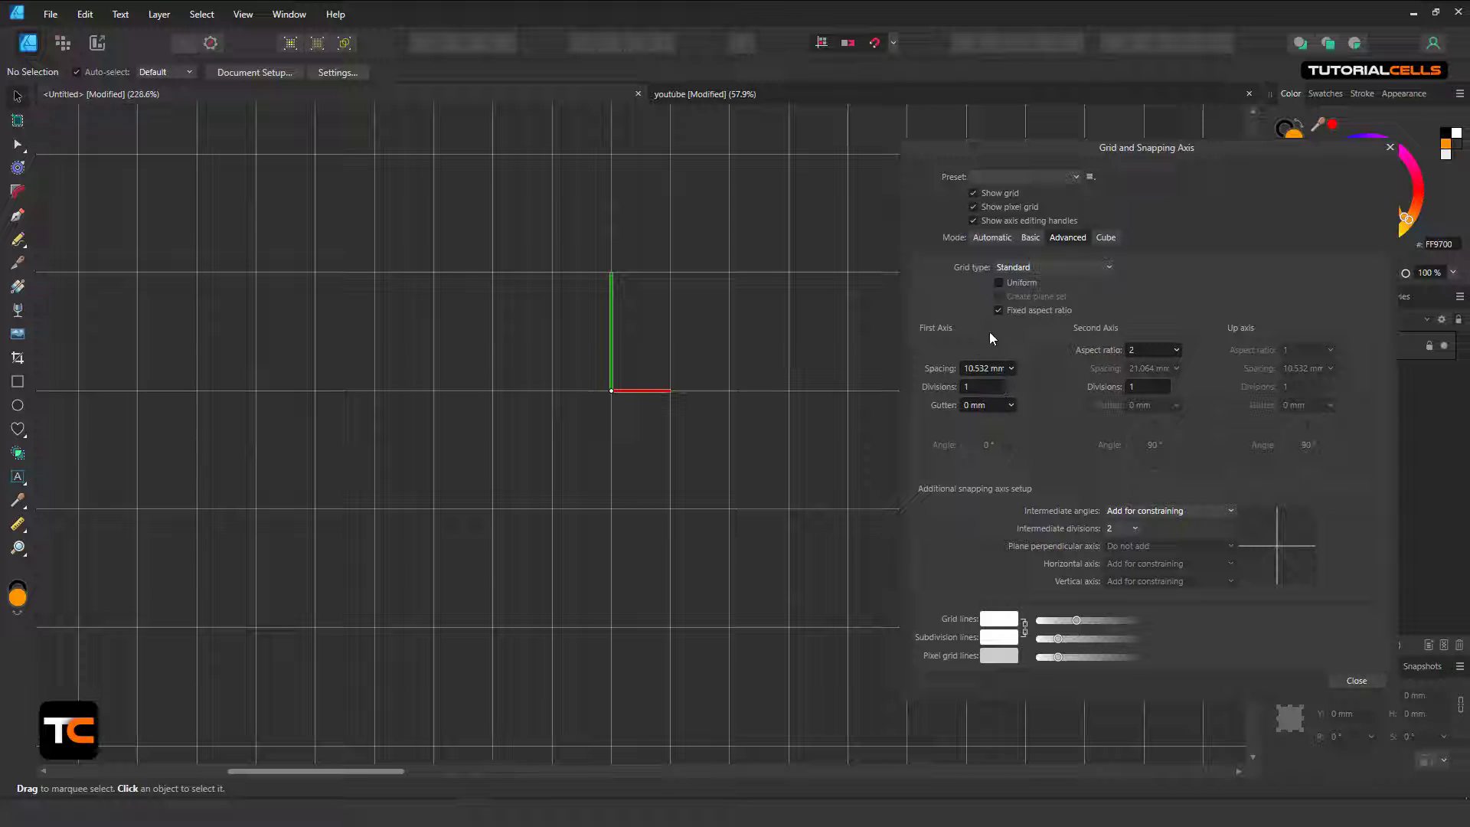
left_click(998, 311)
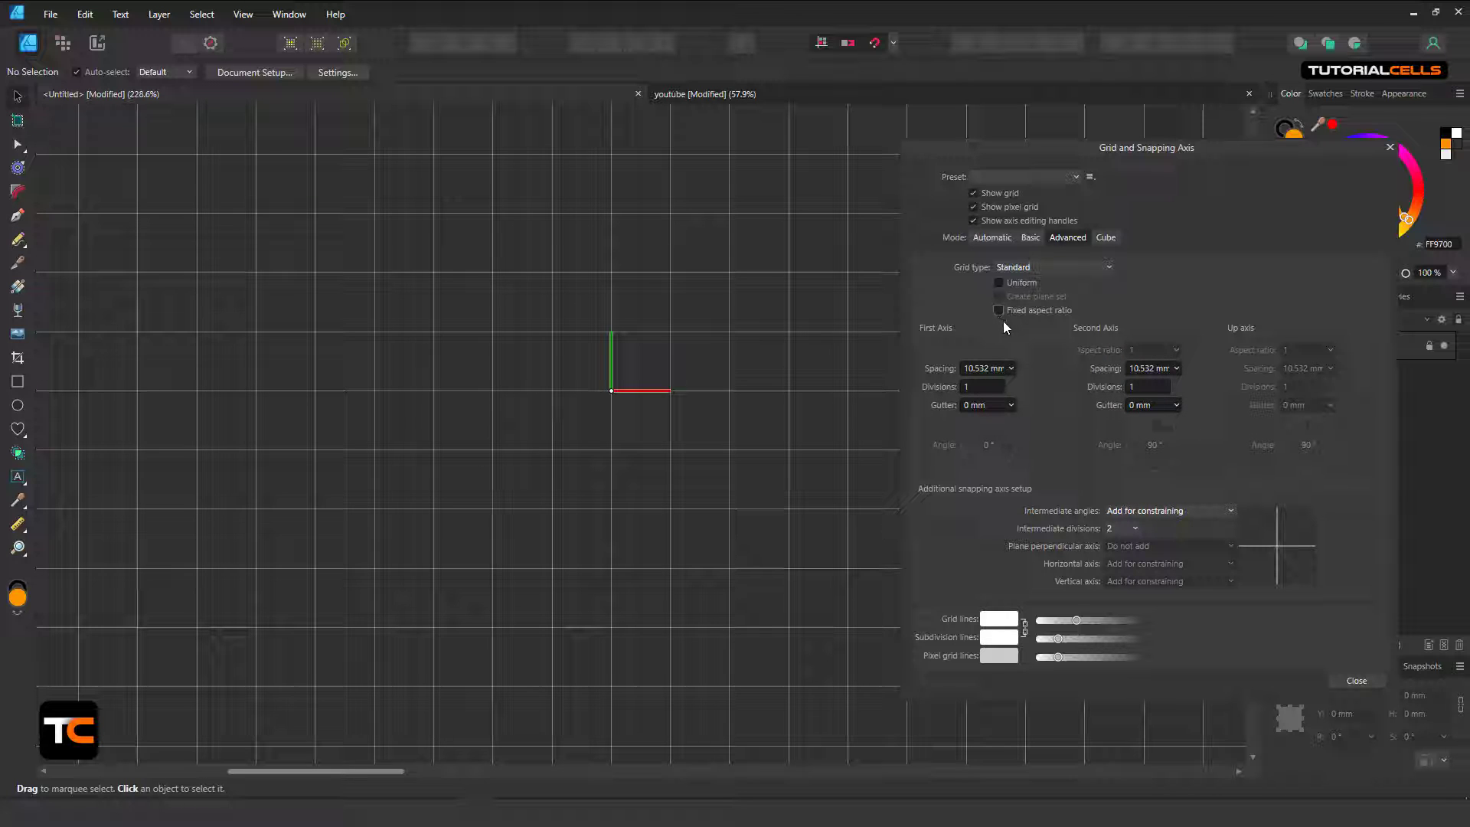
left_click(1010, 283)
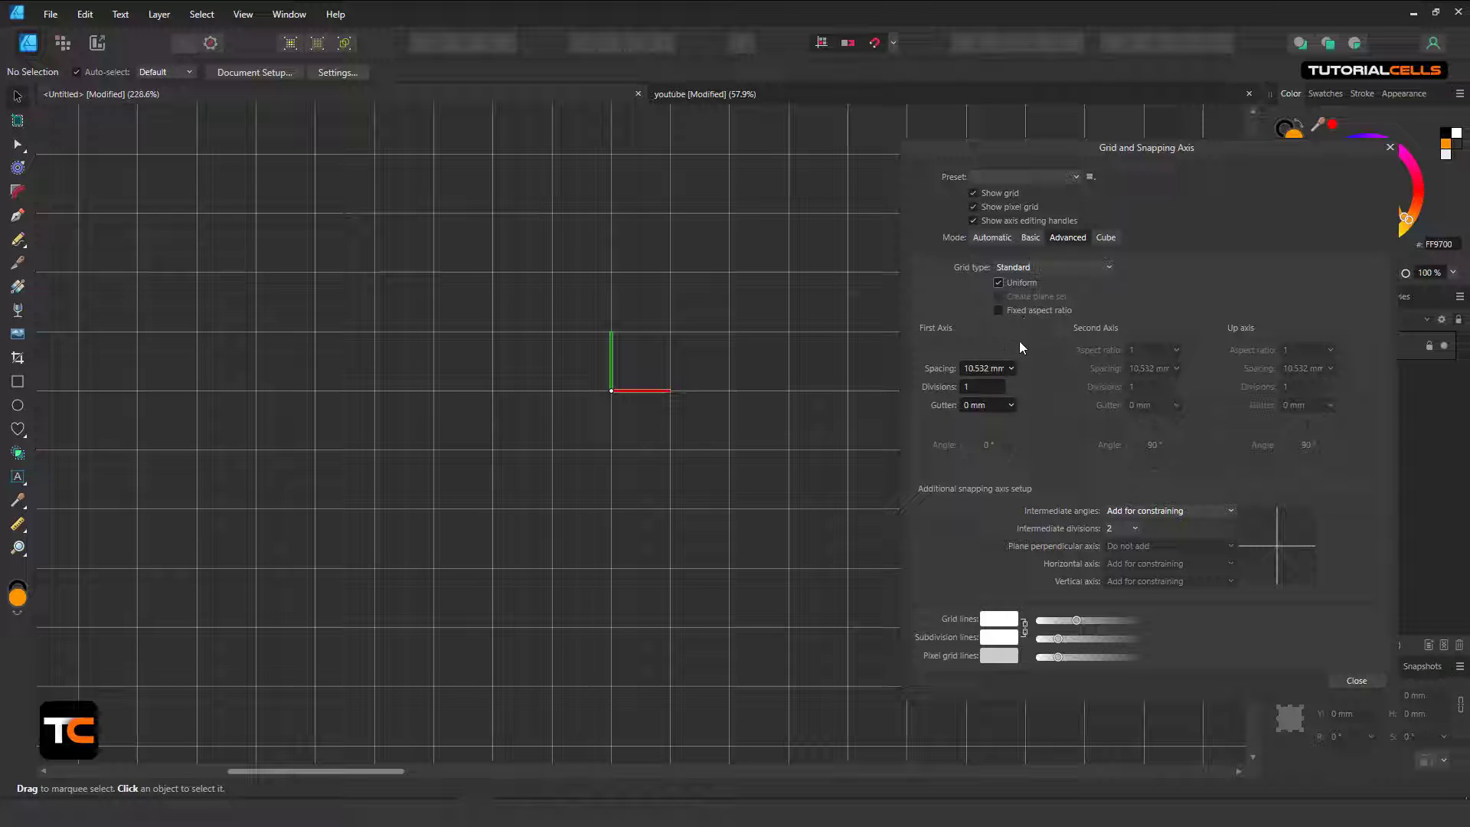
Step: Try the Isometric, 2:1 Isometric and Dimetric grid types in turn on the canvas
left_click(1061, 266)
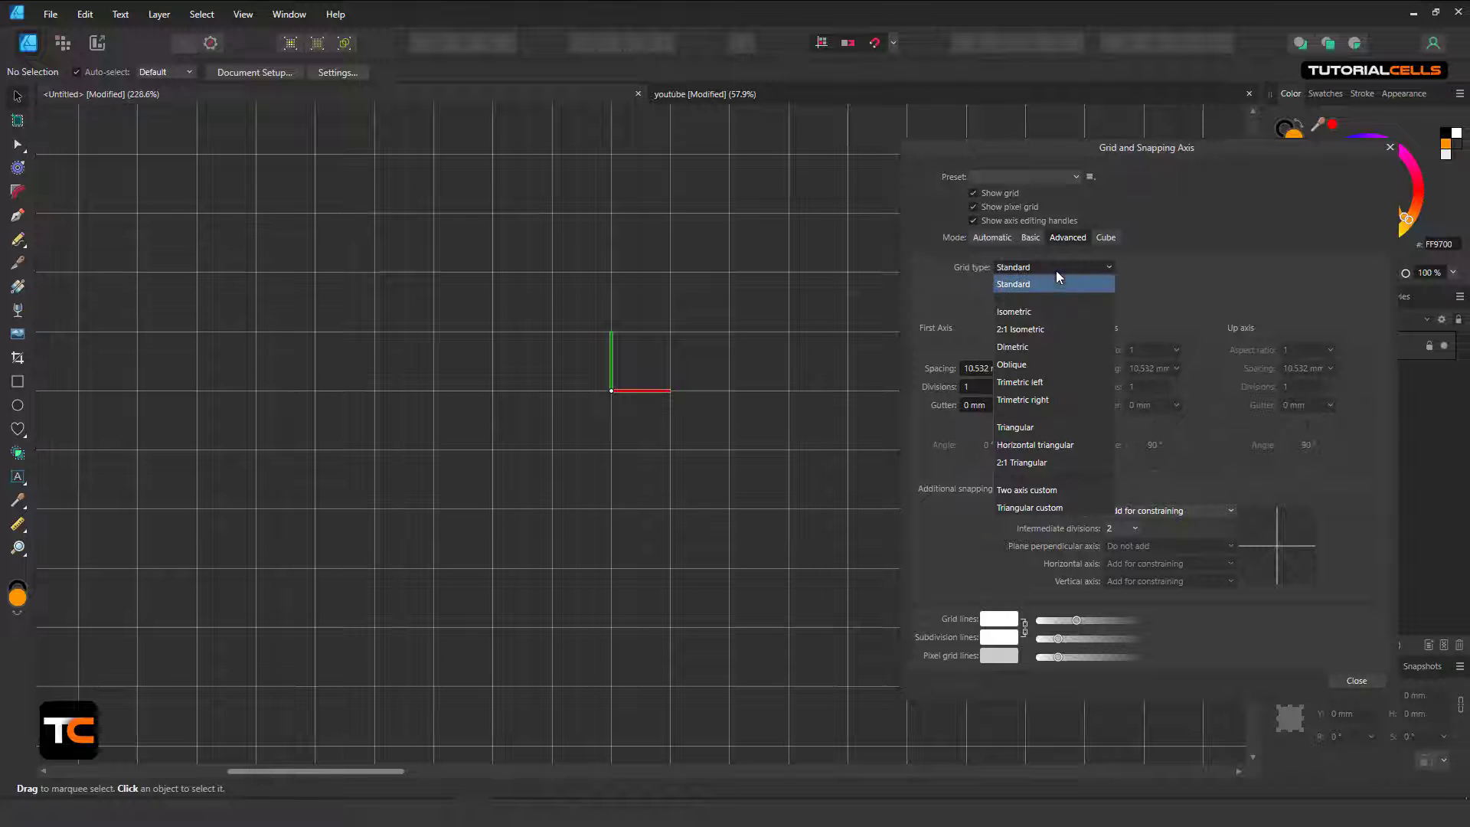
left_click(1027, 313)
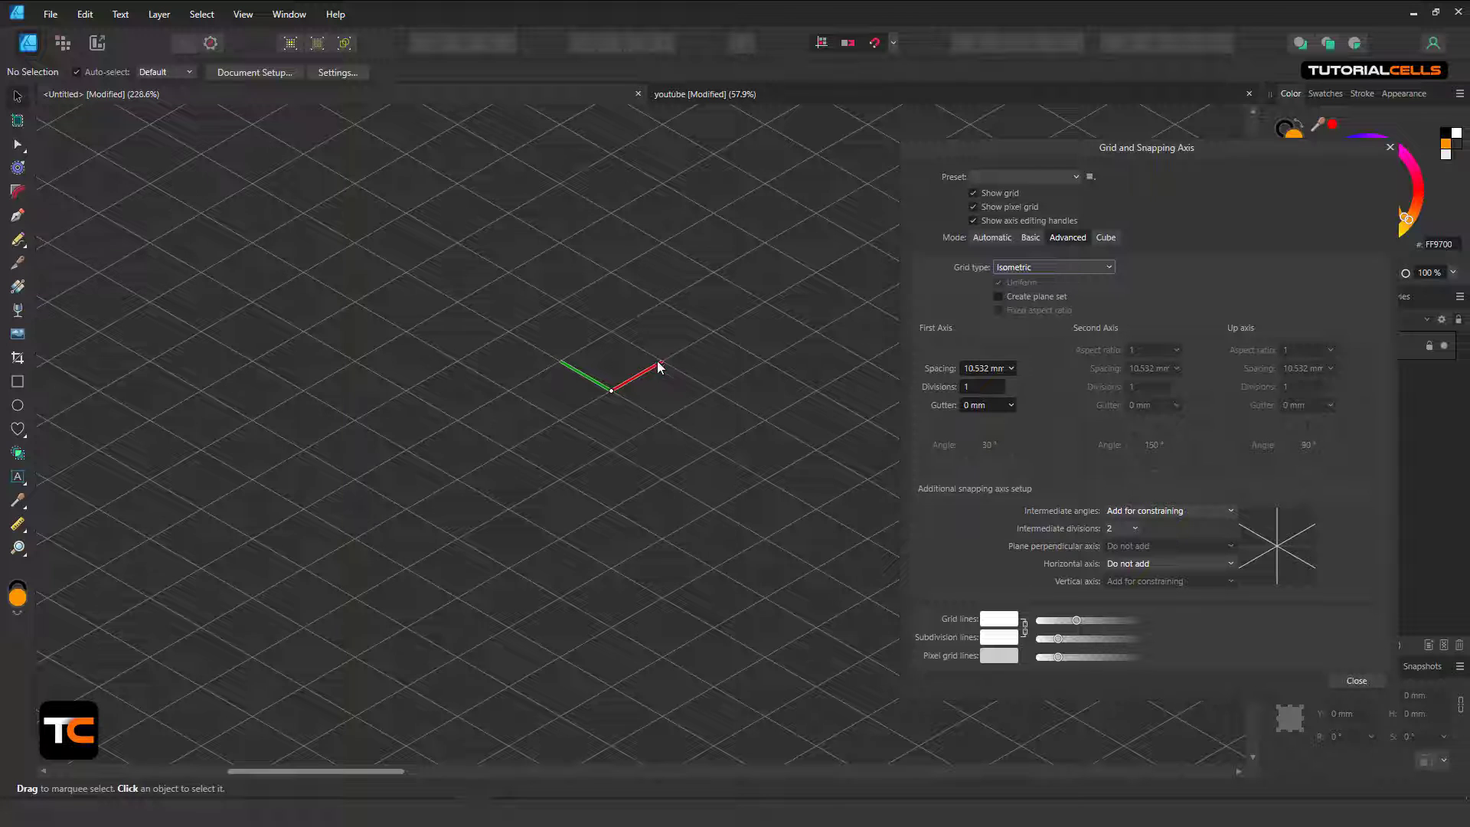
left_click(1053, 268)
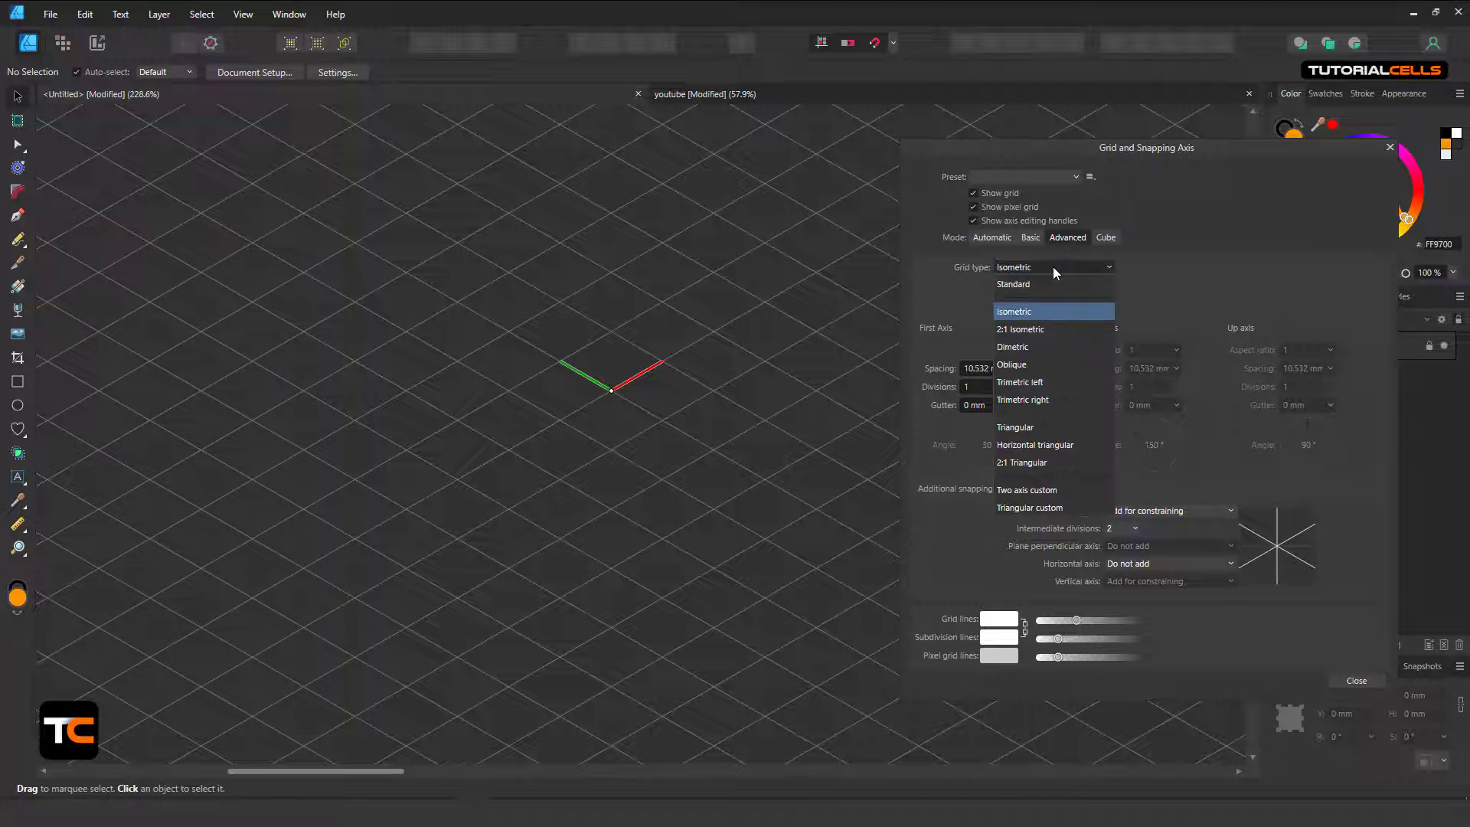
left_click(1029, 331)
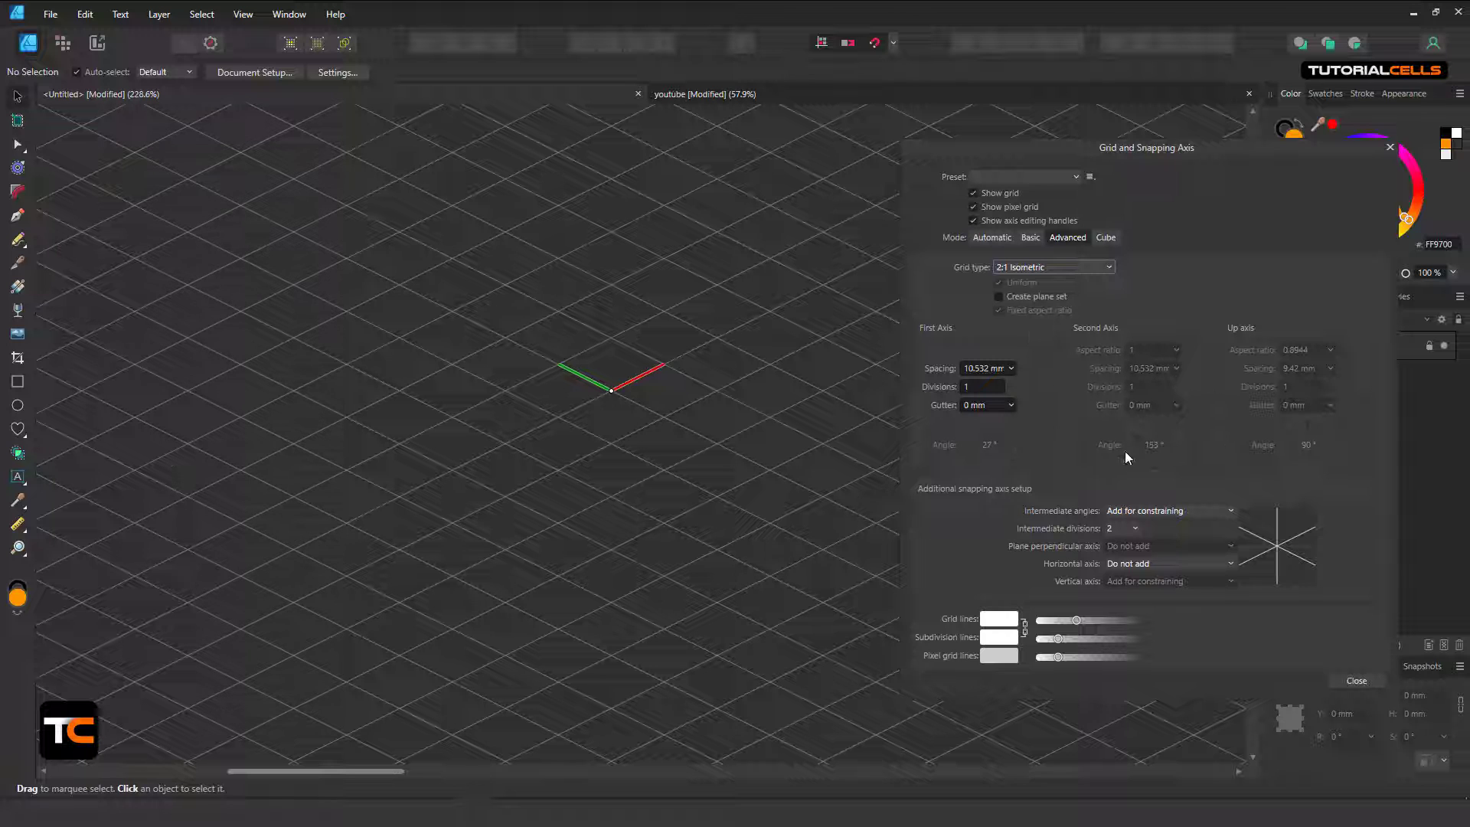
left_click(1057, 268)
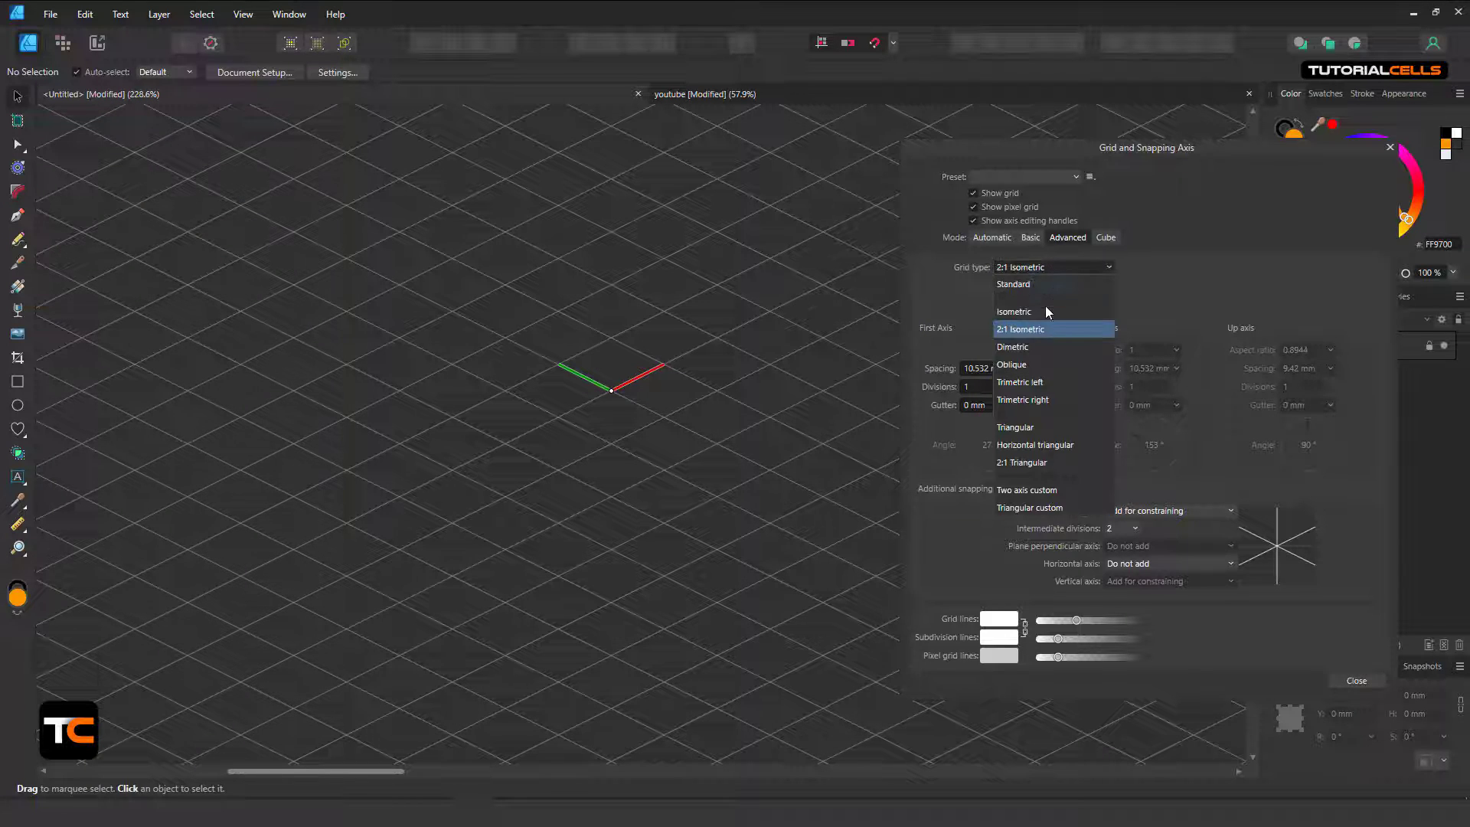
left_click(1033, 348)
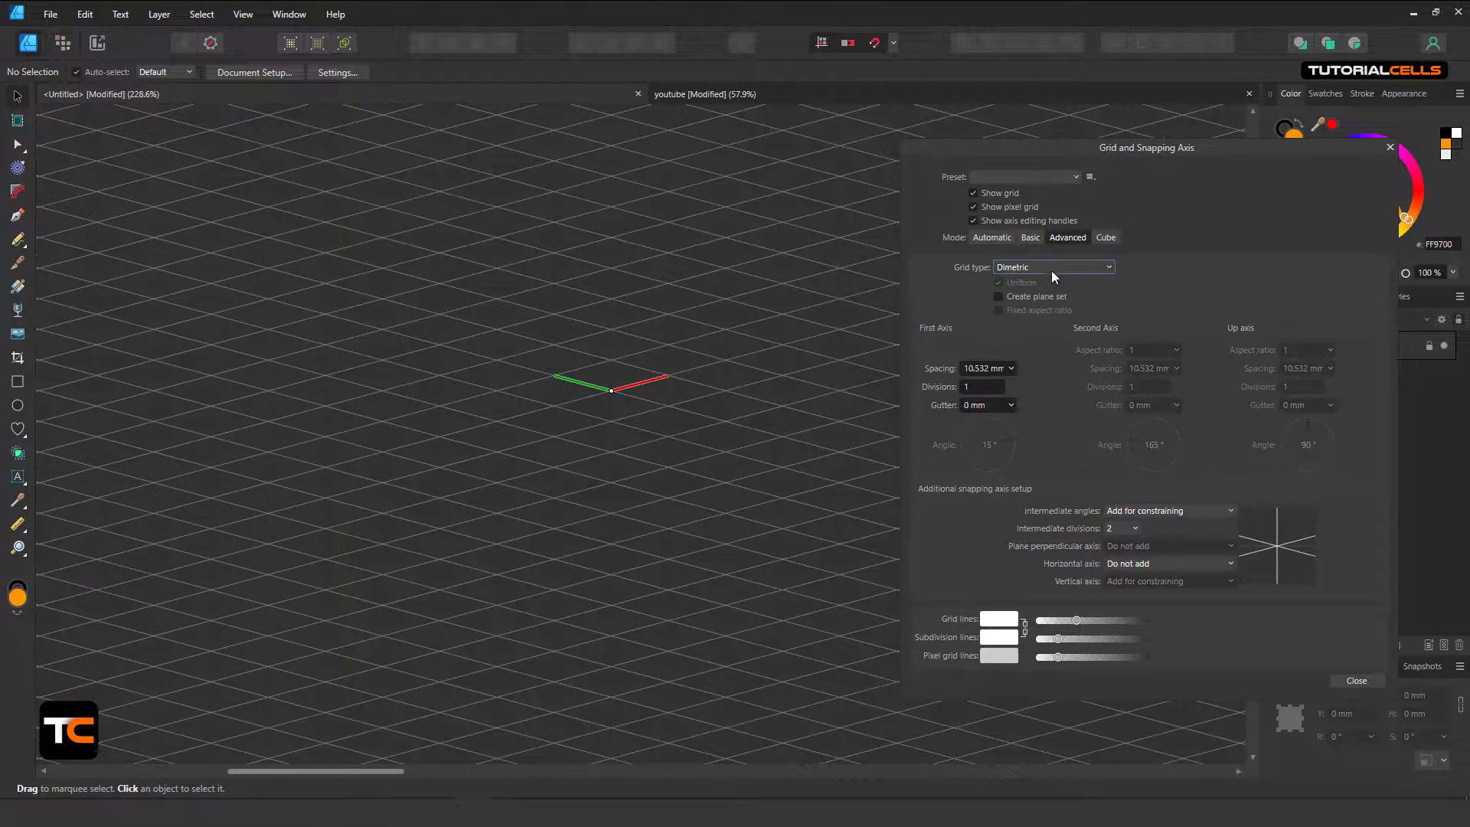
Step: Try the Oblique, Trimetric left and Trimetric right grid types in turn
left_click(1050, 270)
left_click(1027, 365)
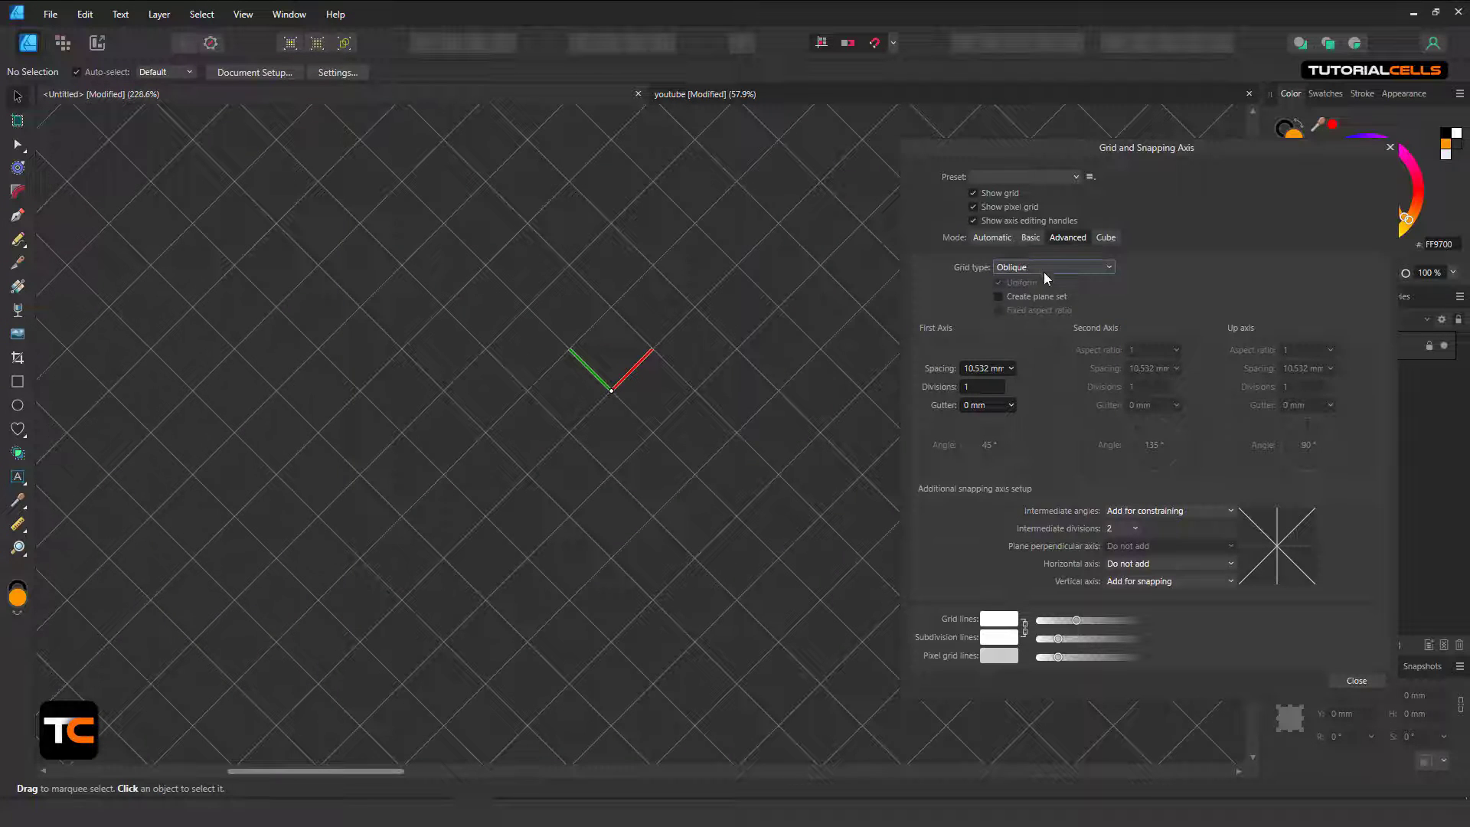
left_click(1045, 274)
left_click(1026, 383)
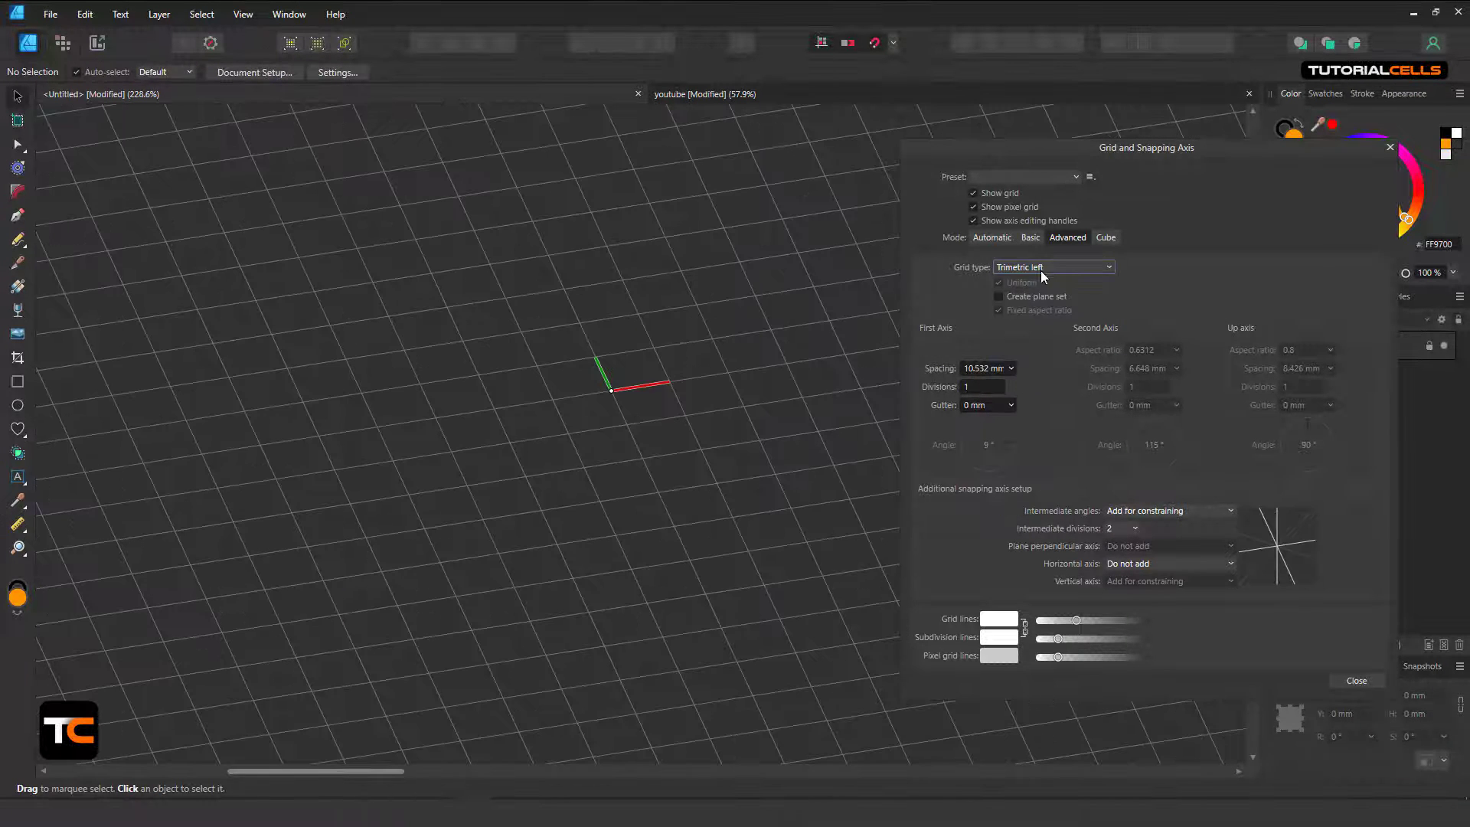
left_click(1041, 270)
left_click(1034, 400)
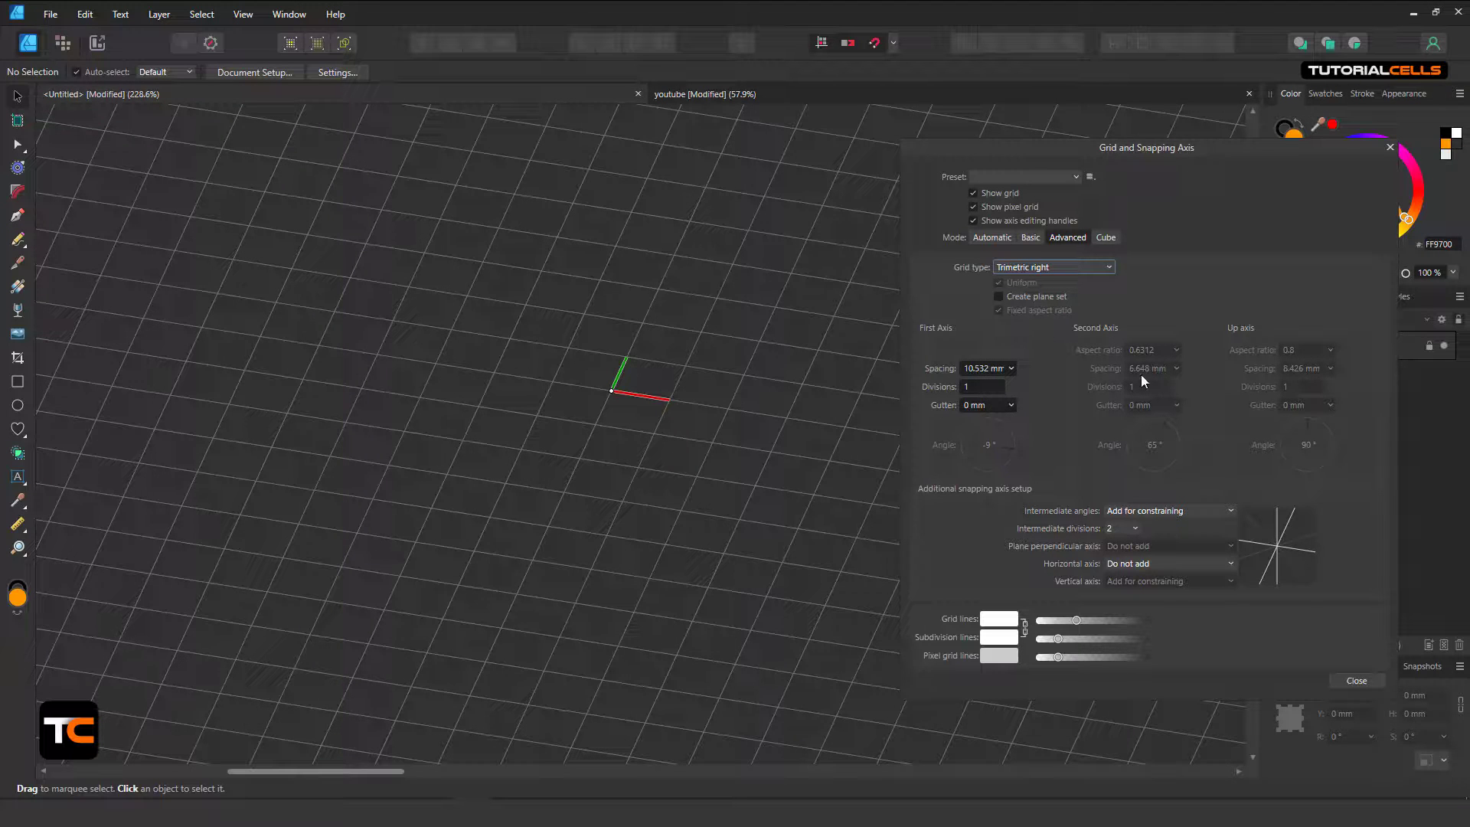
Step: Set the grid type to Triangular and move the grid origin slightly down and to the right on the canvas
left_click(1060, 269)
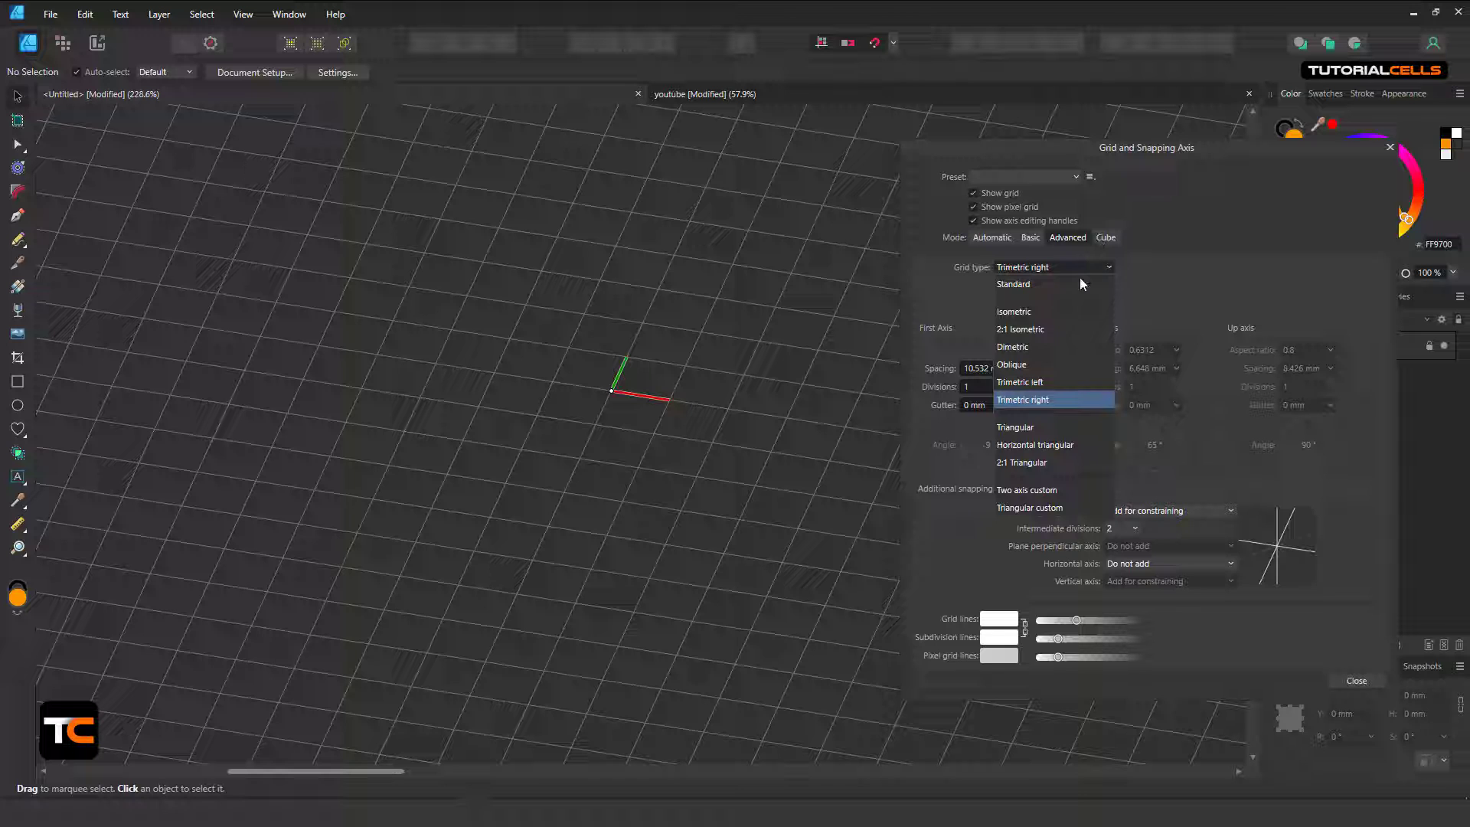
left_click(1037, 429)
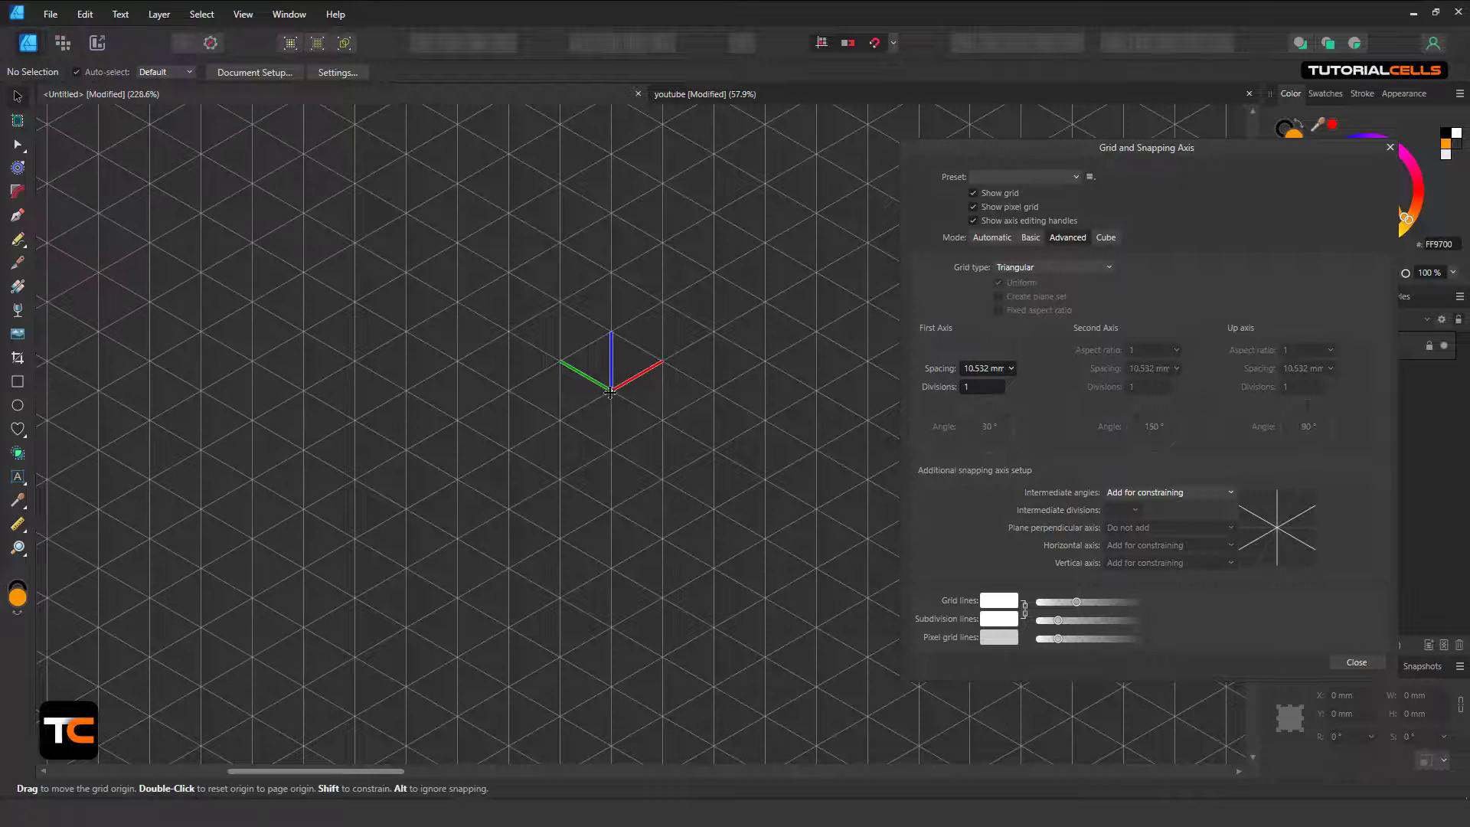
left_click_drag(609, 392, 633, 413)
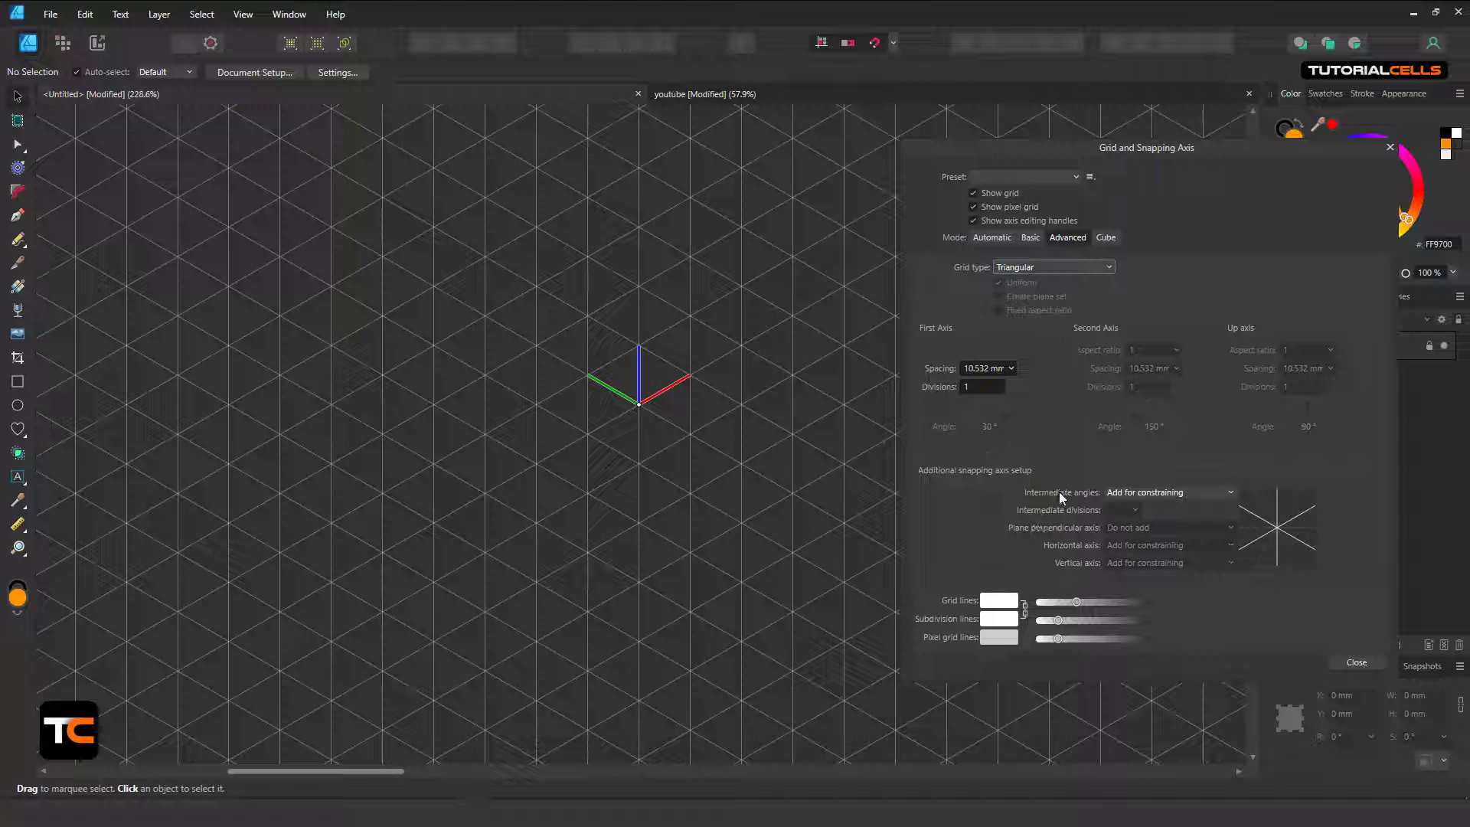
left_click(1124, 493)
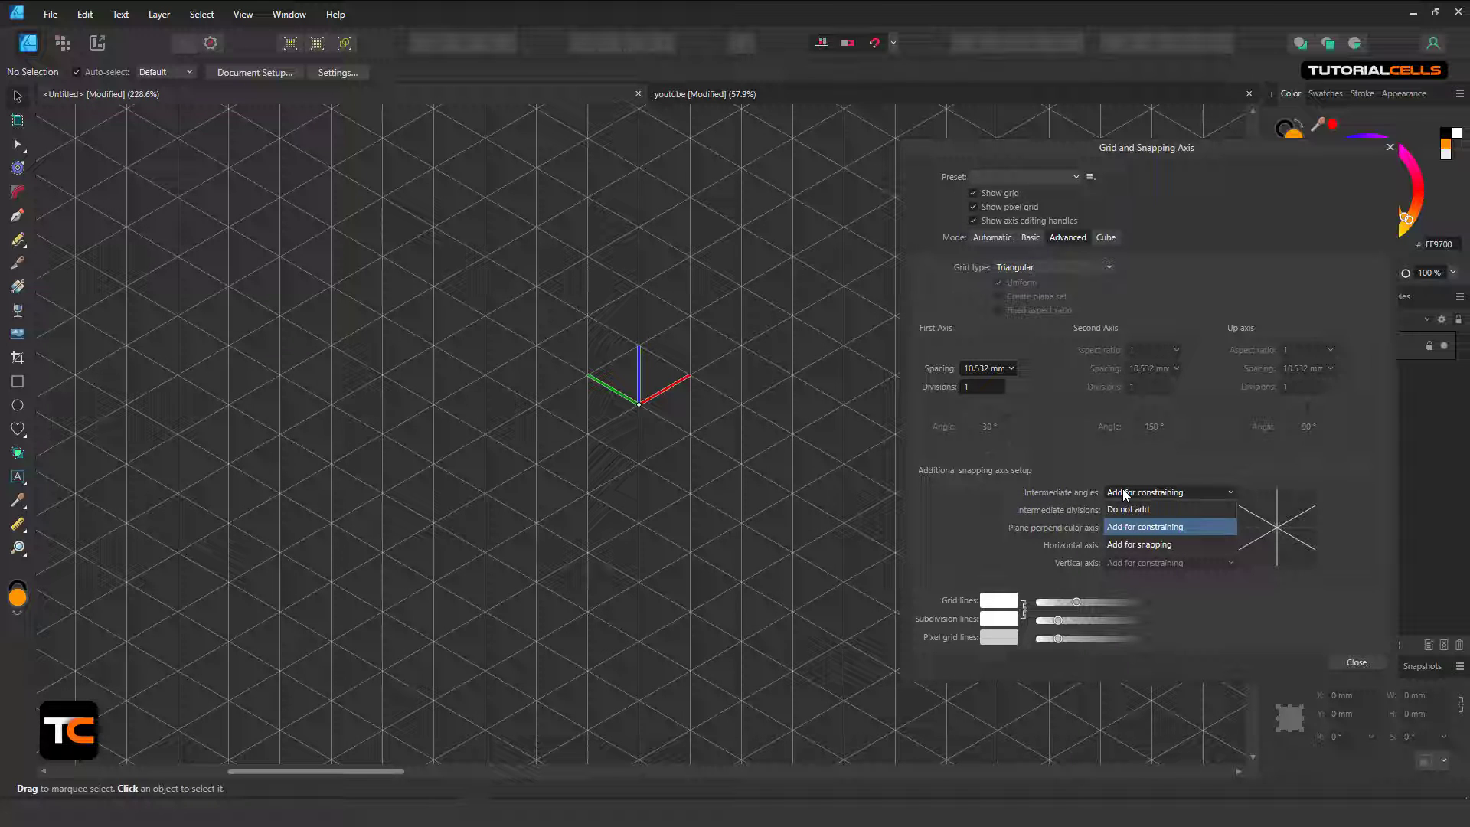
left_click(1123, 492)
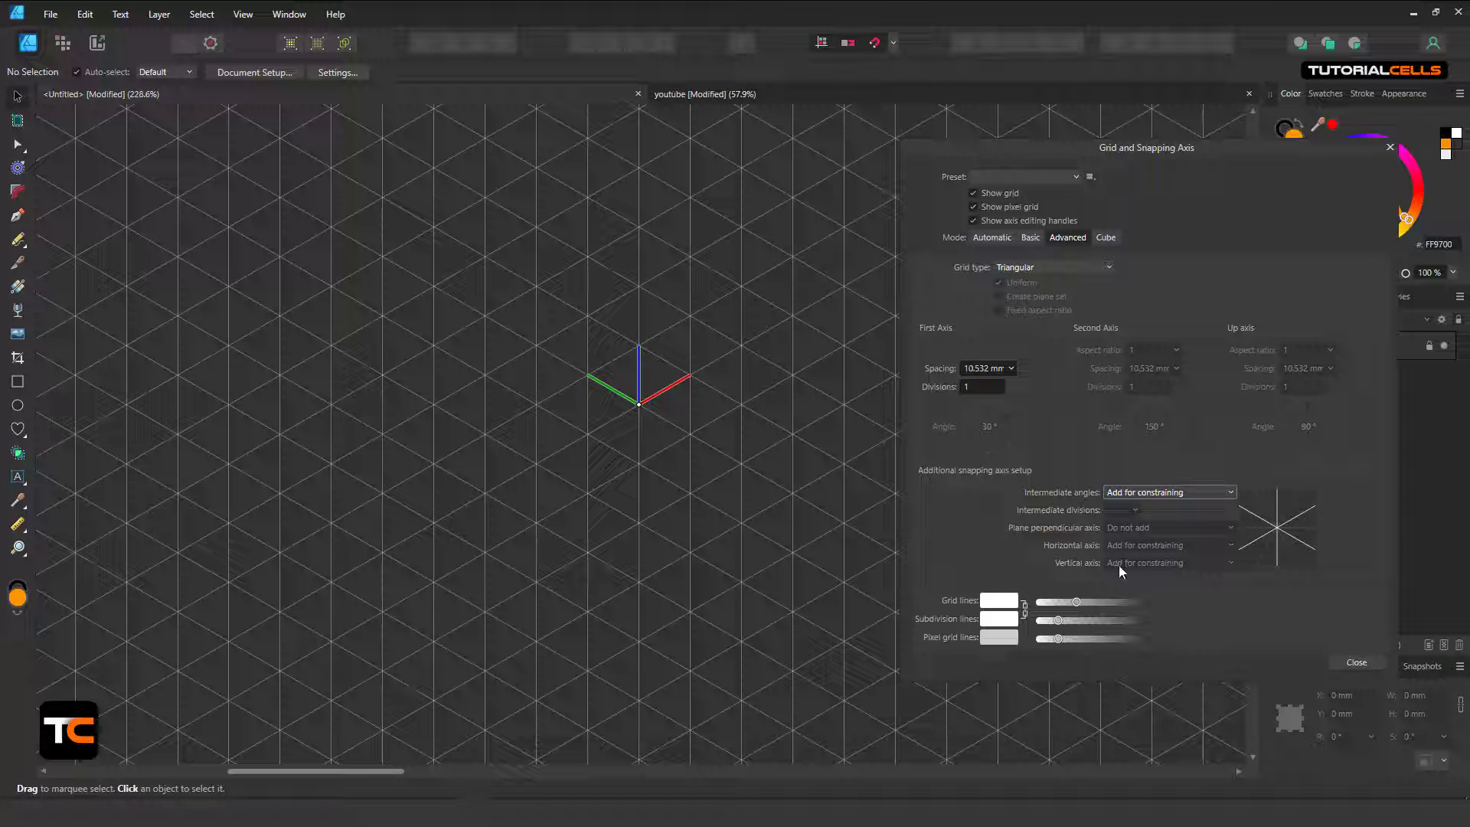
Step: Try the Horizontal triangular and 2:1 Triangular grid types one after the other
left_click(1082, 267)
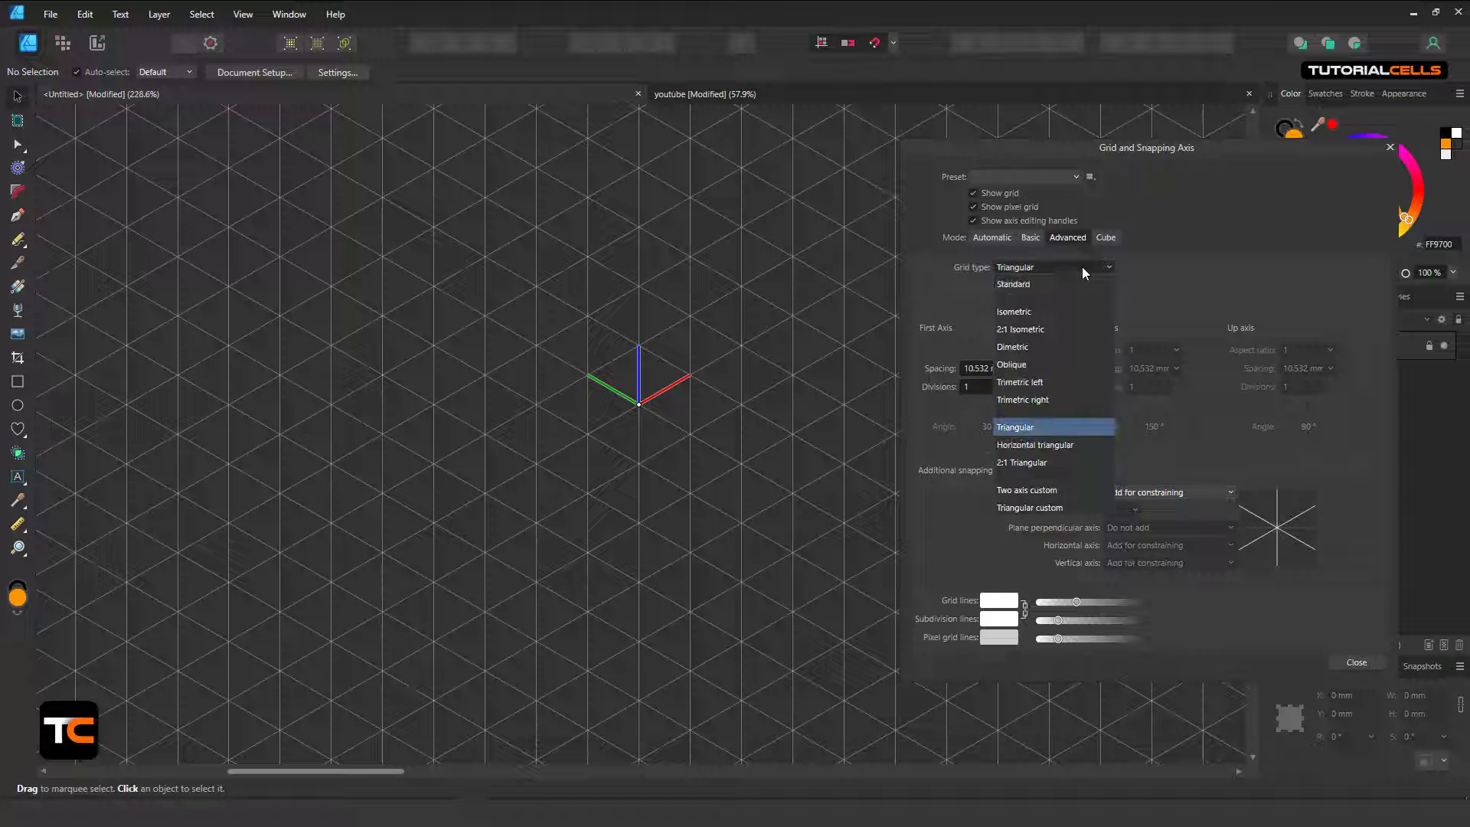
left_click(1057, 446)
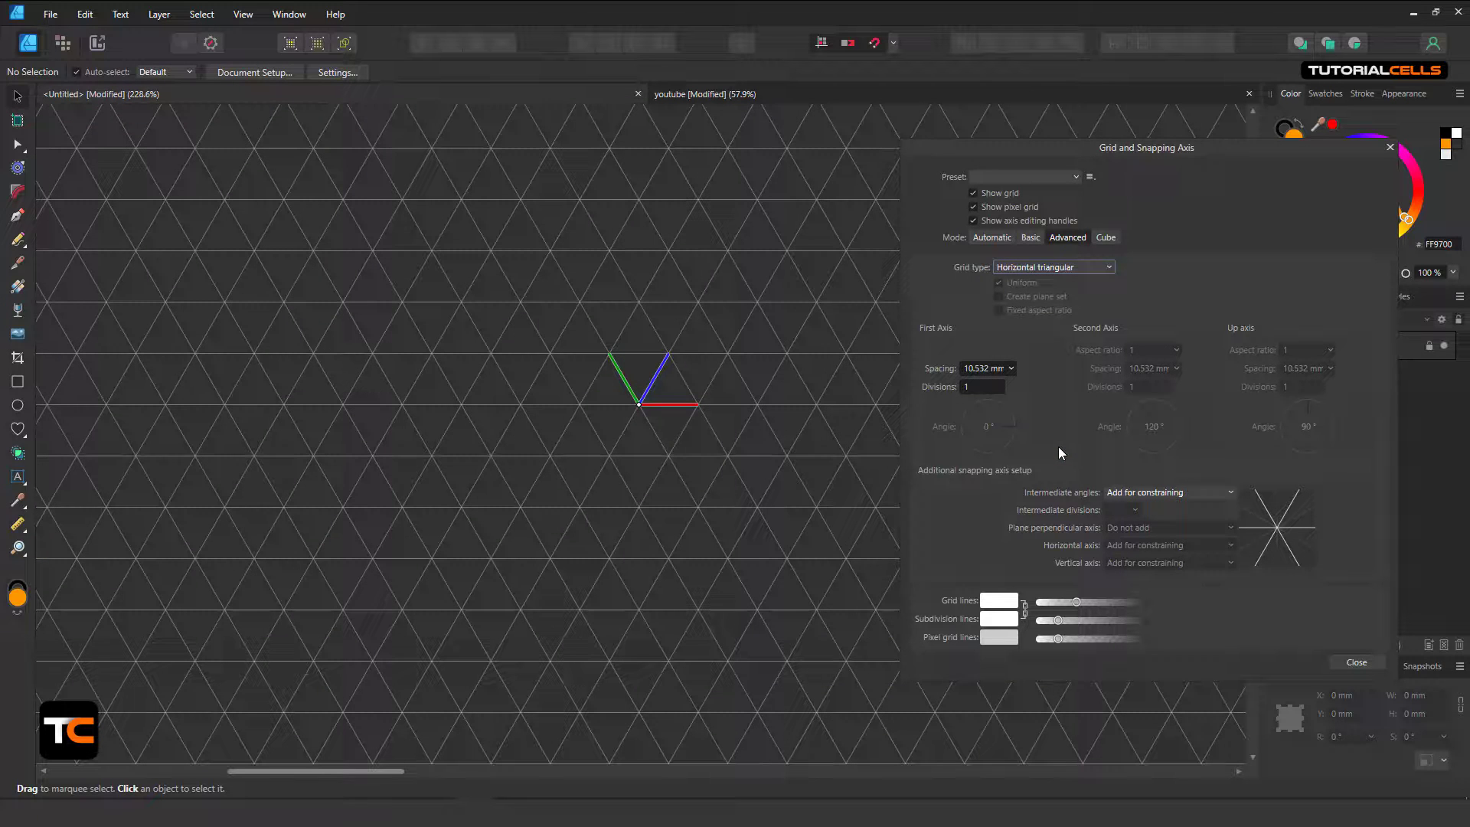
left_click(1018, 269)
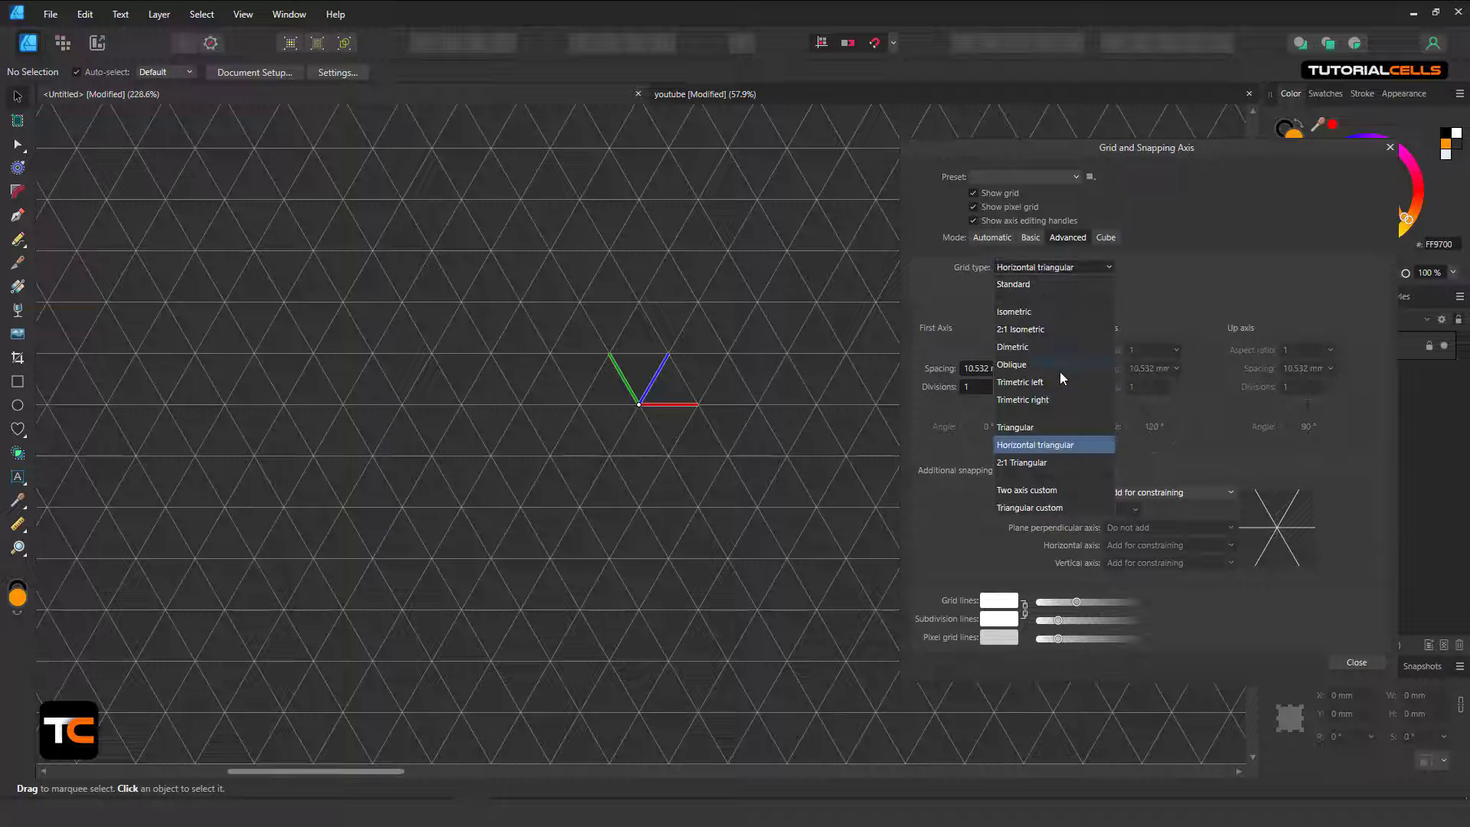
left_click(1058, 464)
Step: Use the Two axis custom grid type with about 9.233 mm spacing, the first axis at 45° and the second at 135°
left_click(1040, 269)
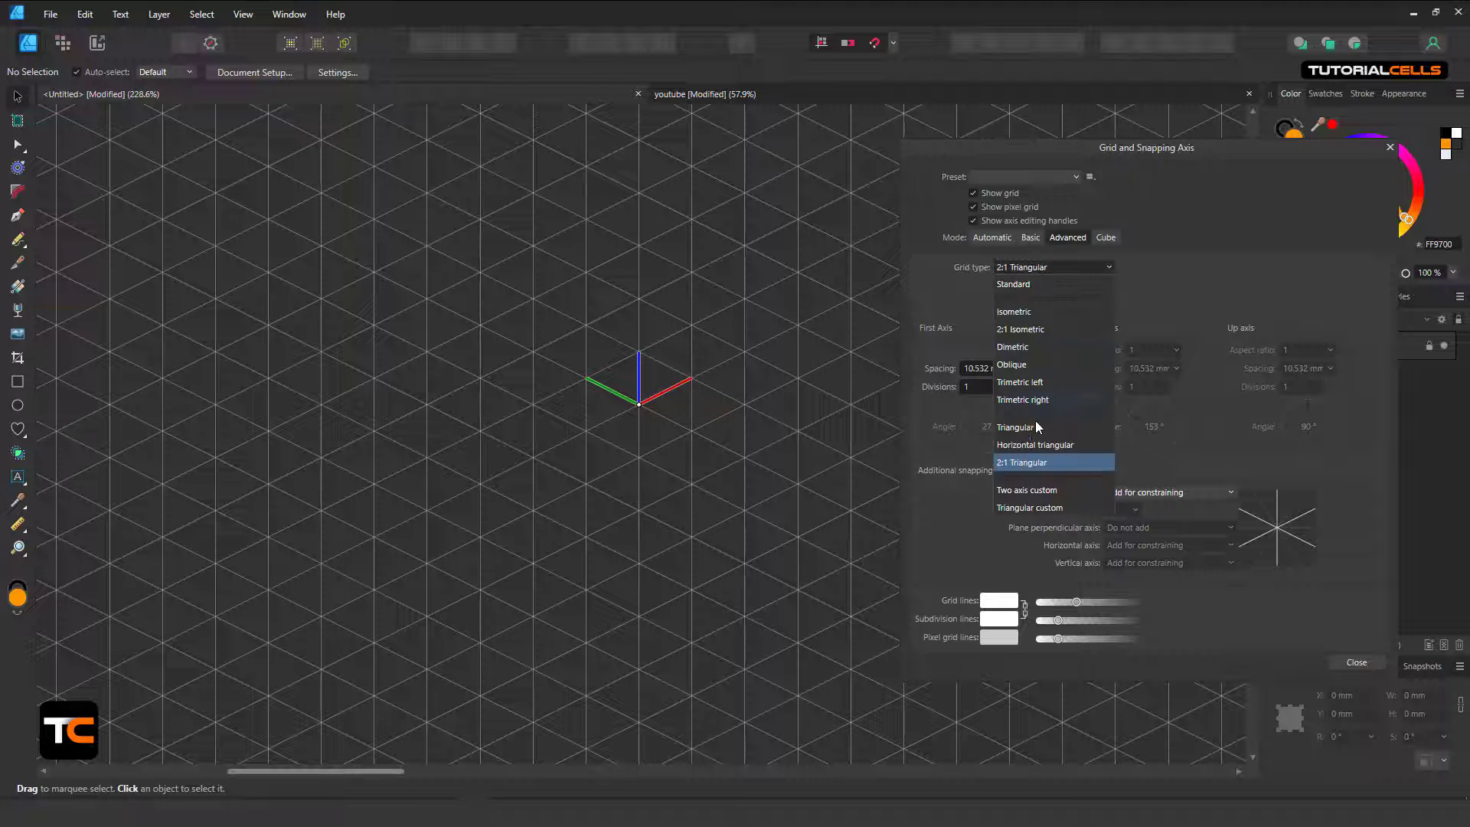
left_click(1046, 494)
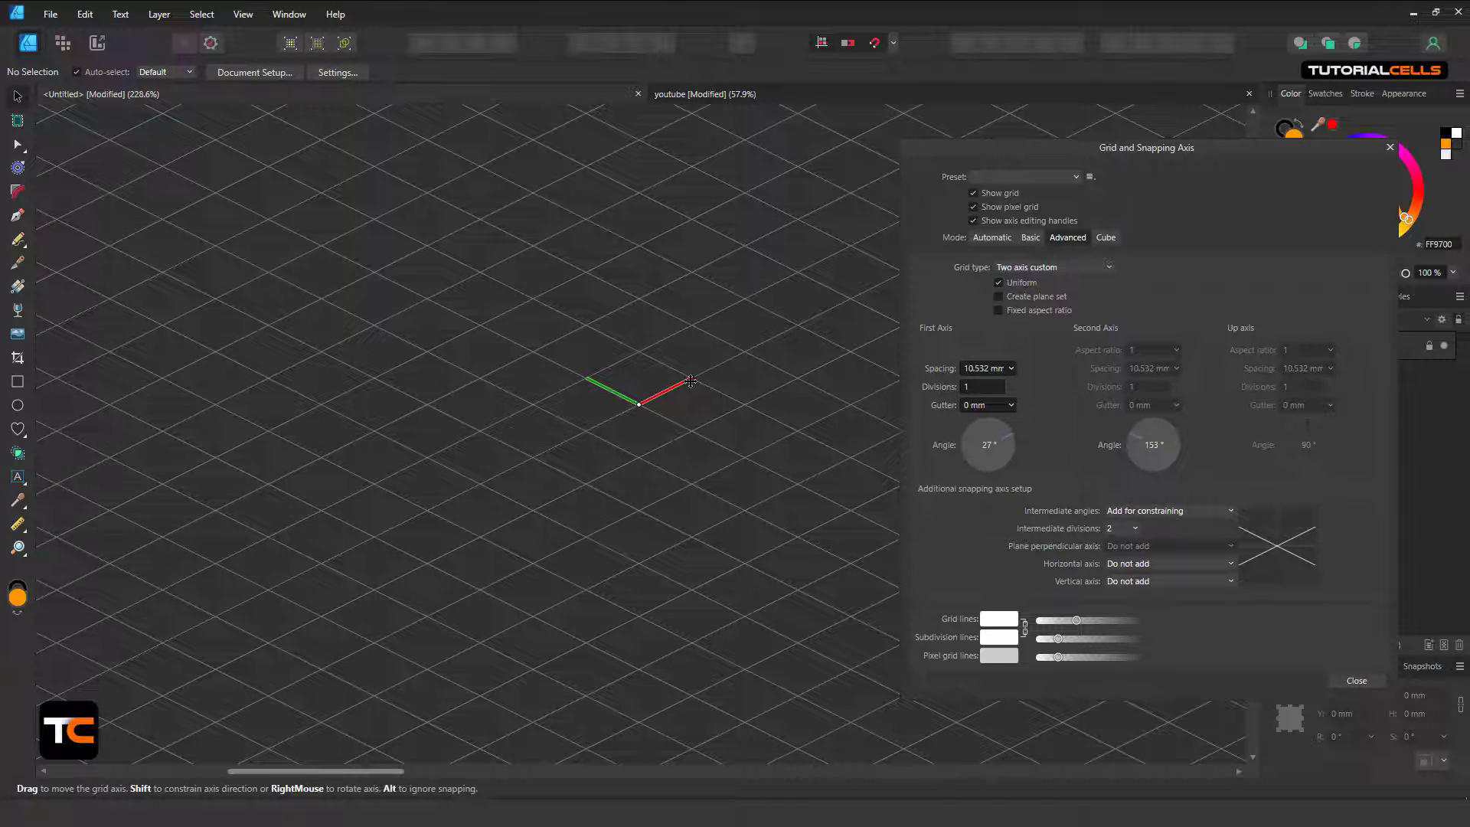
mouse_move(690, 380)
left_mouse_down()
mouse_move(704, 387)
mouse_move(686, 389)
mouse_move(680, 355)
mouse_move(698, 377)
mouse_move(673, 394)
mouse_move(689, 424)
mouse_move(663, 427)
mouse_move(664, 442)
mouse_move(697, 377)
mouse_move(661, 366)
mouse_move(674, 368)
left_mouse_up()
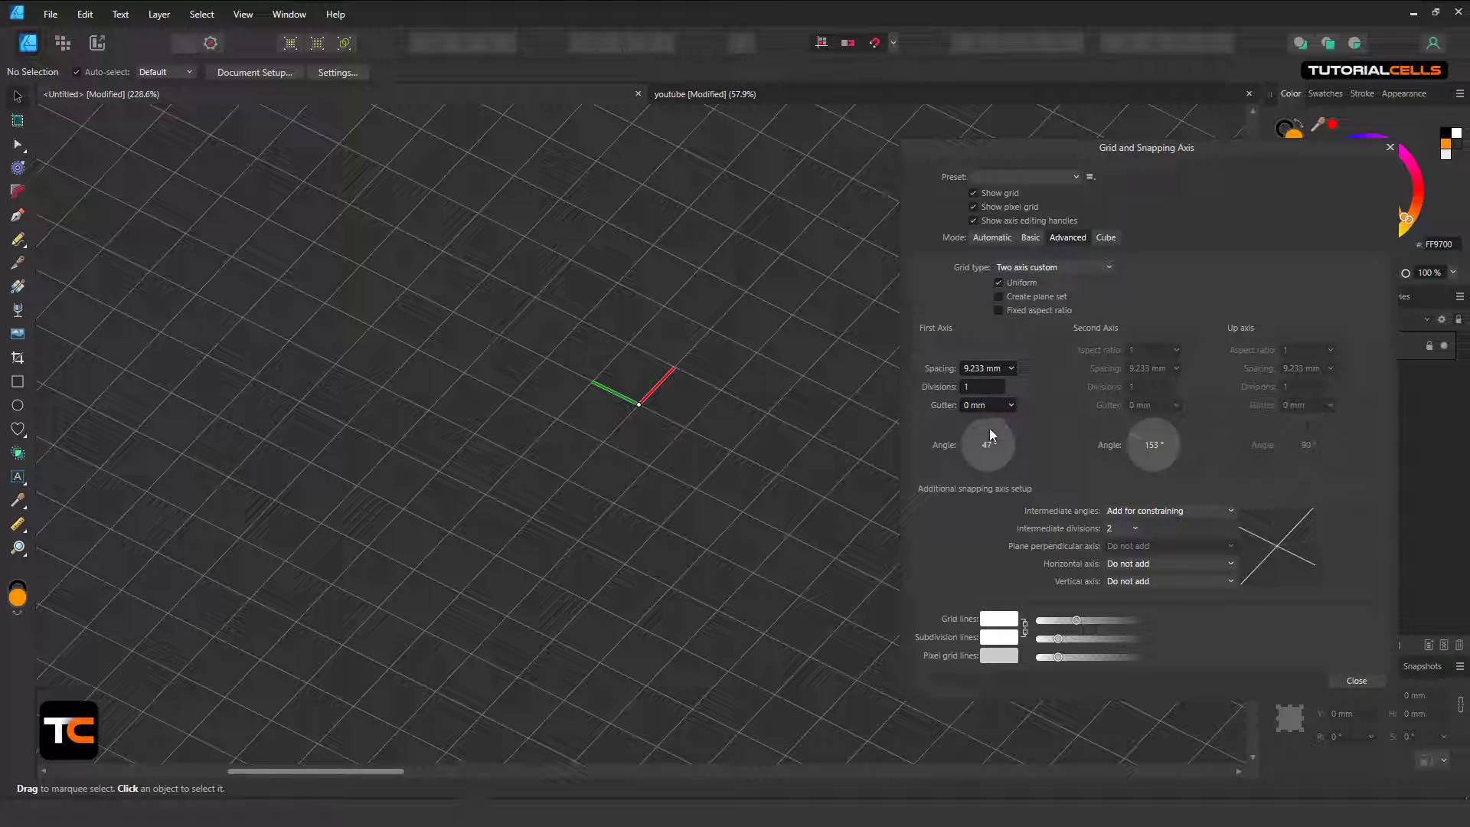
left_click_drag(1000, 430, 1006, 430)
left_click_drag(1136, 439, 1131, 429)
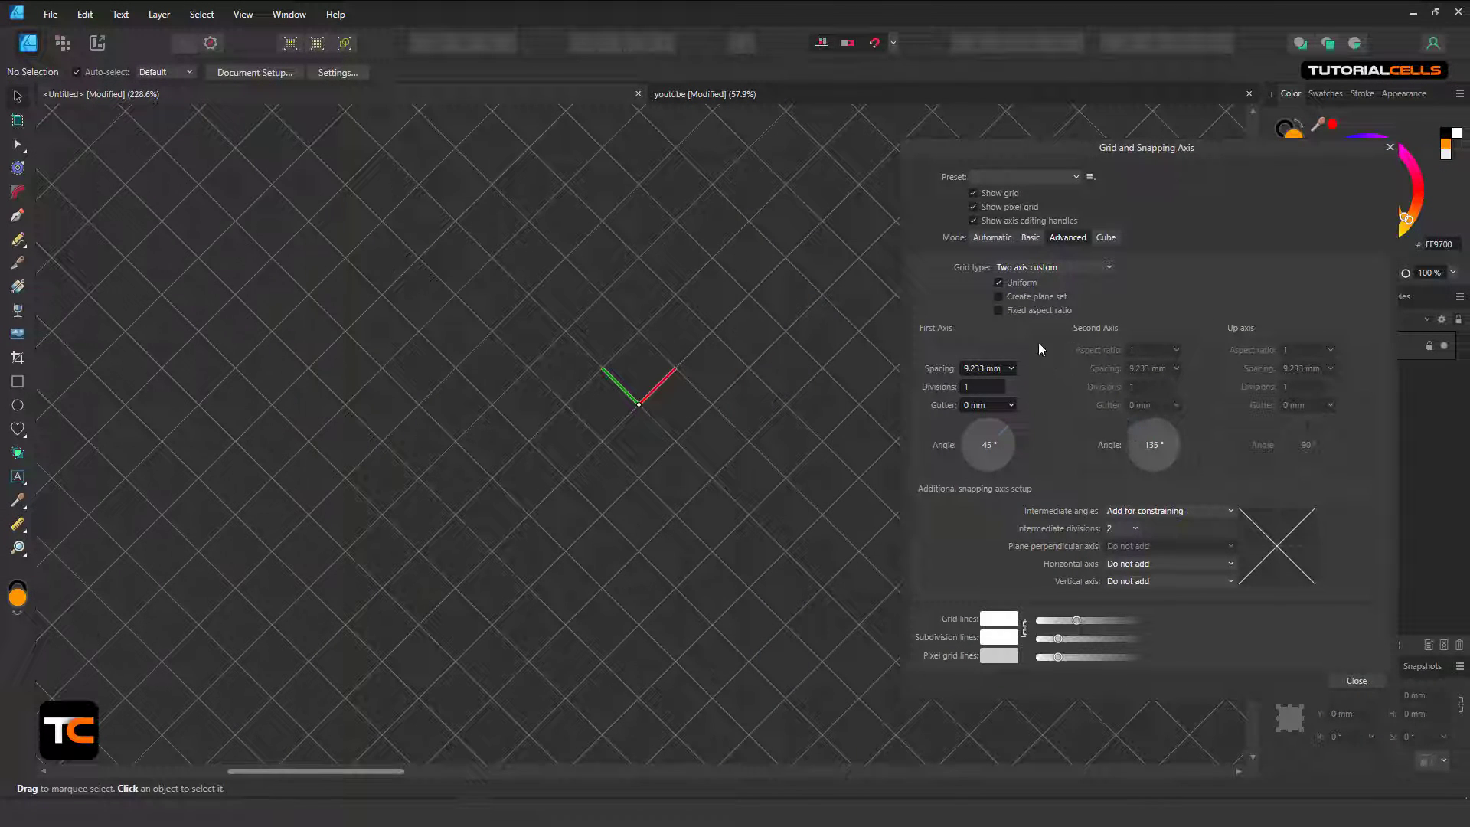
Step: Switch to the Triangular custom grid type and reshape its axes to about 32.879 mm spacing with angles of about 22° and 172°
left_click(1043, 268)
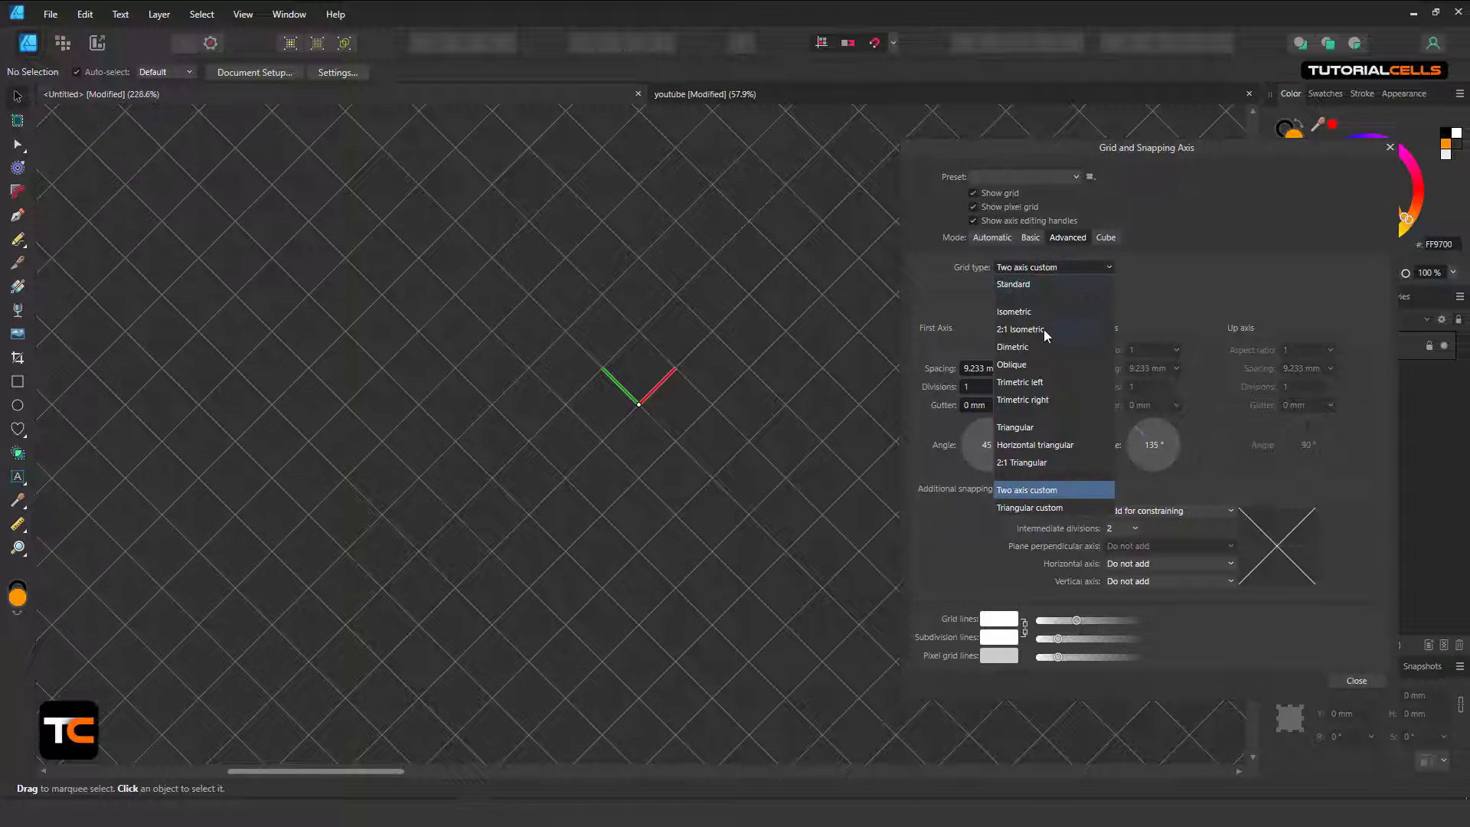
left_click(1040, 509)
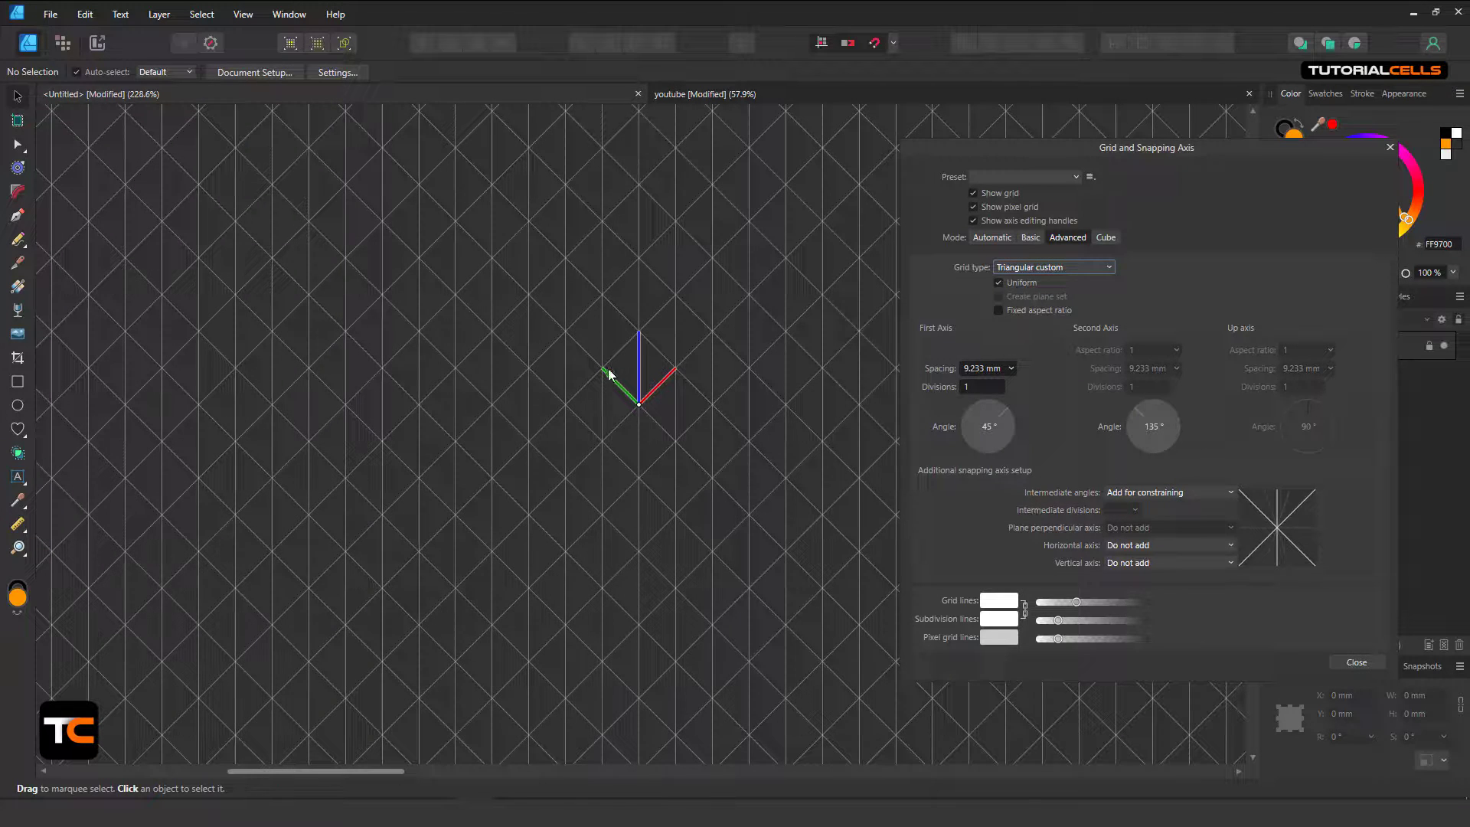
mouse_move(604, 368)
left_mouse_down()
mouse_move(611, 351)
mouse_move(593, 383)
left_mouse_up()
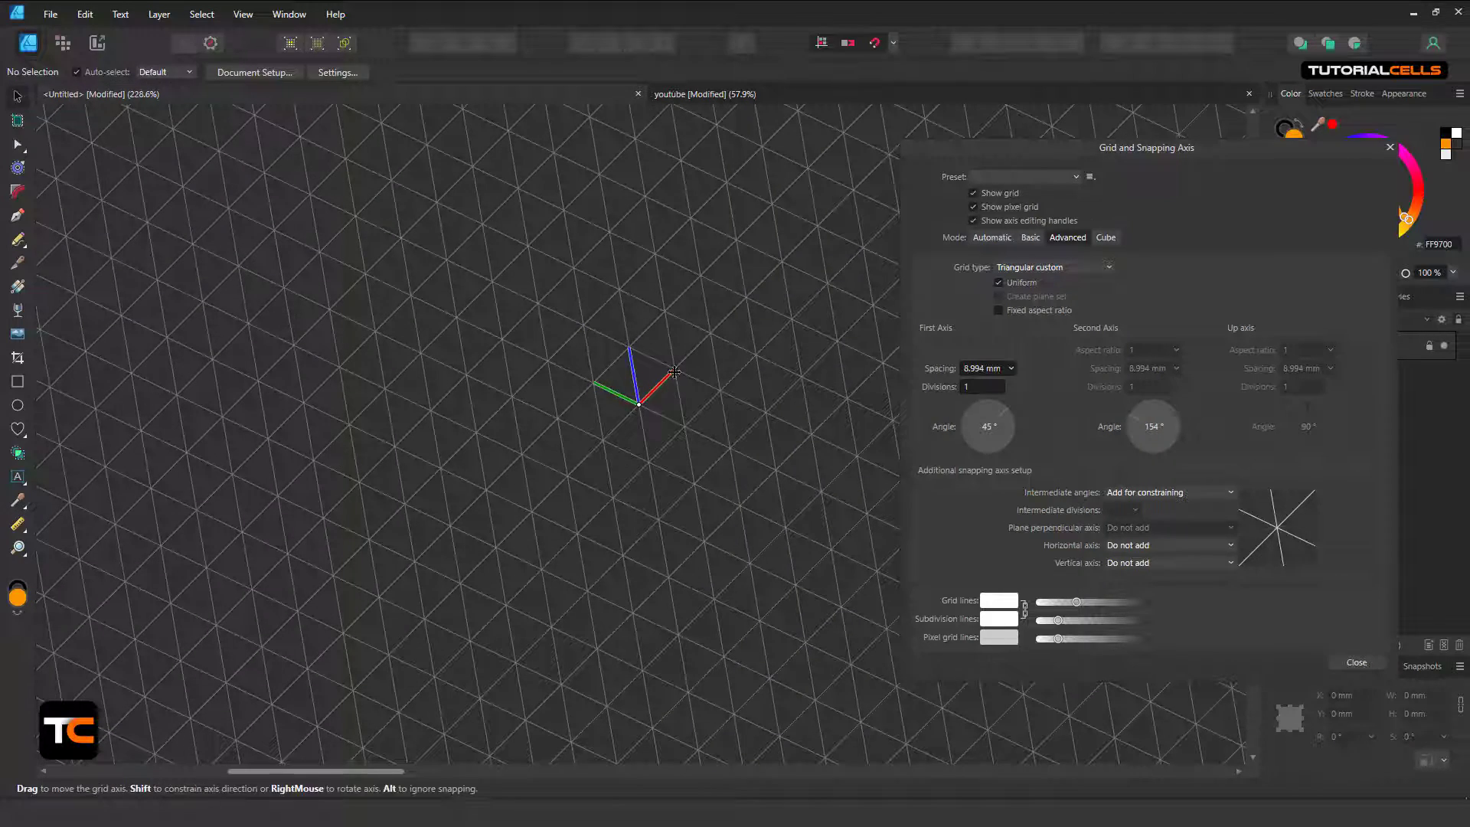
left_click_drag(673, 375, 628, 310)
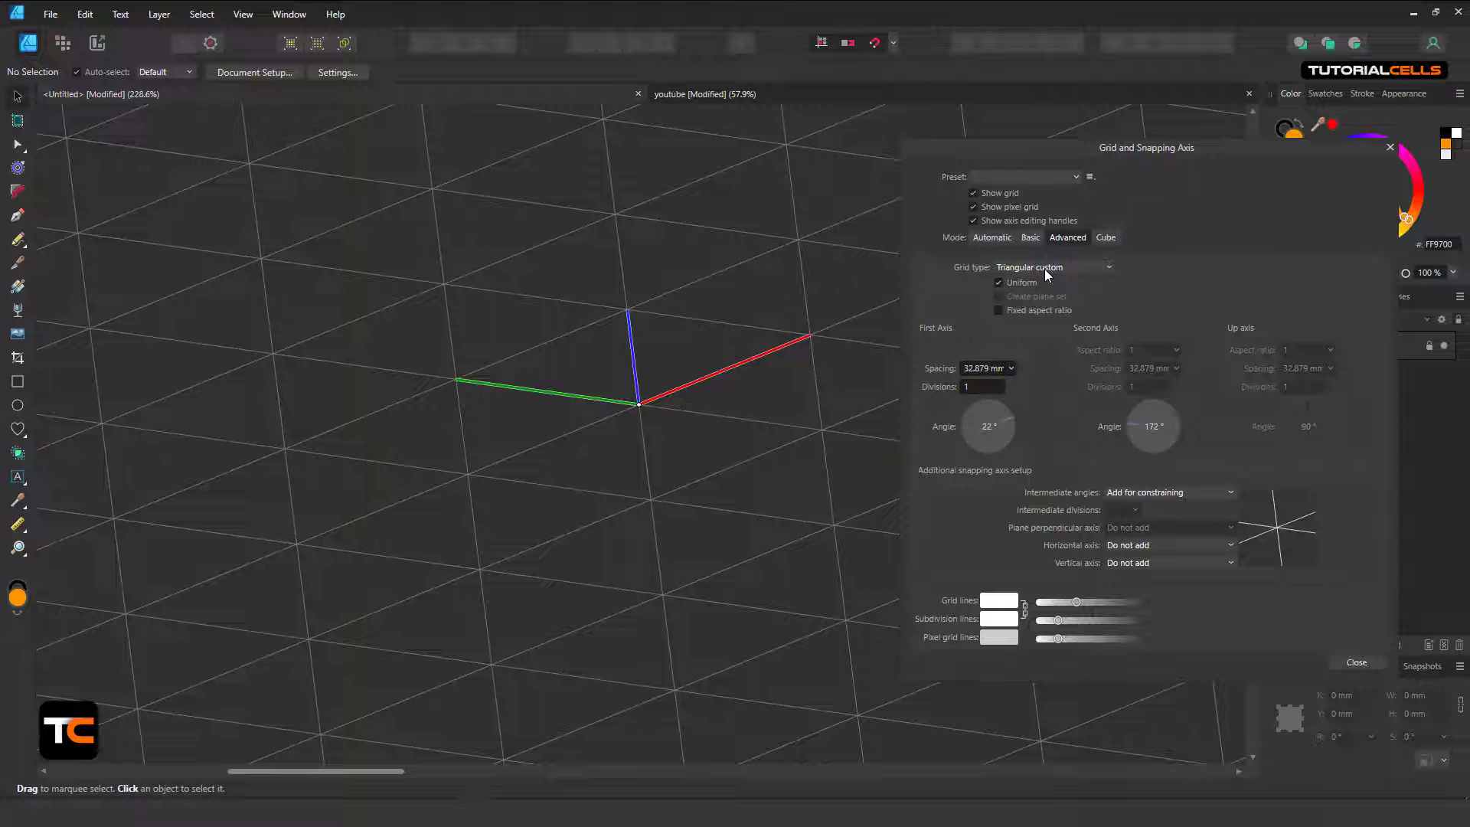
Step: Switch the grid to Cube mode and rotate the cube to about E 24.3 and O 38.1
left_click(1105, 238)
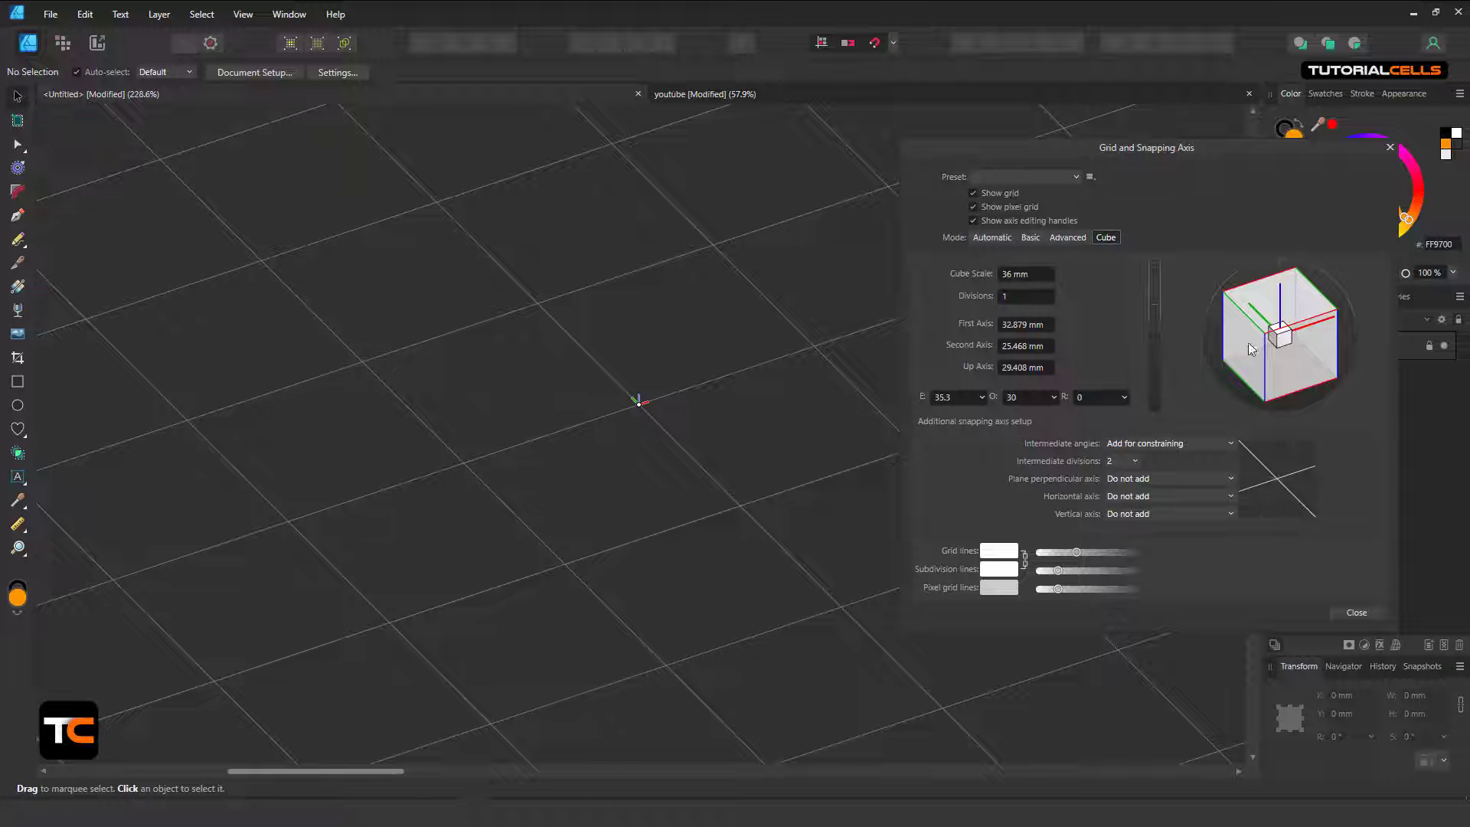
left_click_drag(1279, 360, 1158, 316)
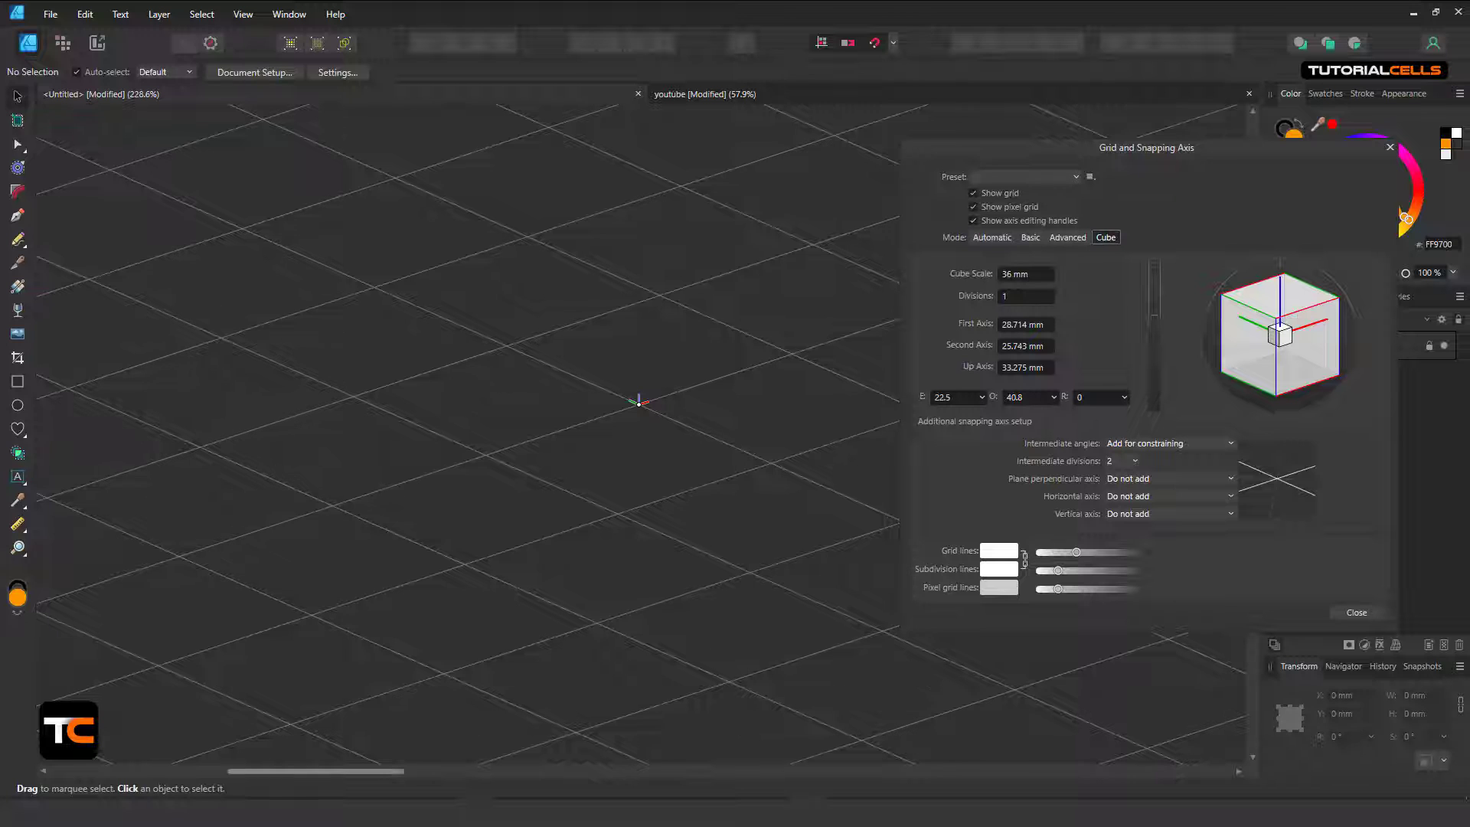
left_click(808, 739)
mouse_move(1264, 372)
left_mouse_down()
mouse_move(1288, 355)
mouse_move(1243, 362)
mouse_move(1259, 365)
left_mouse_up()
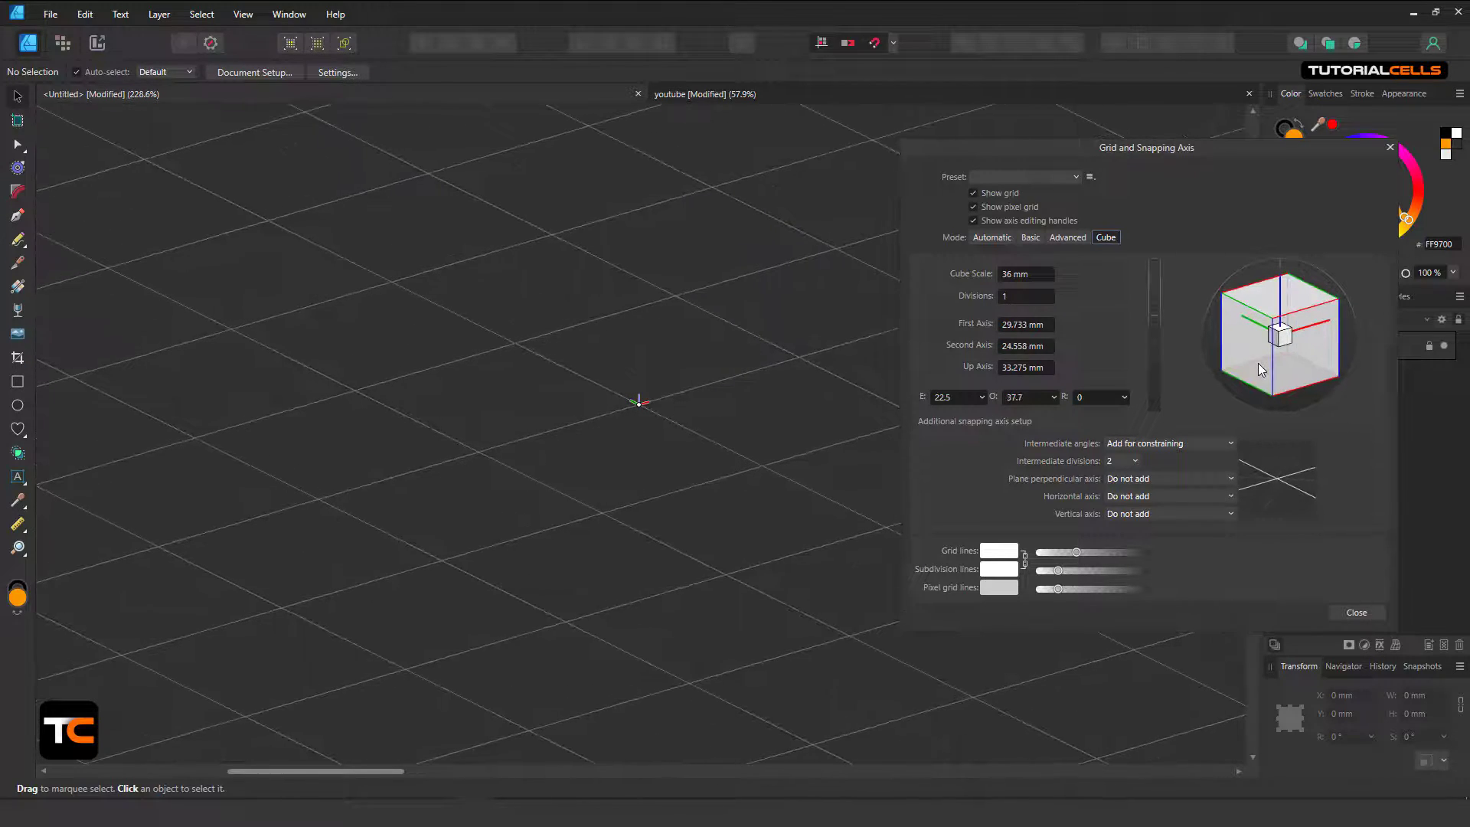
left_click_drag(1153, 314, 1154, 316)
left_click_drag(1189, 339, 1159, 314)
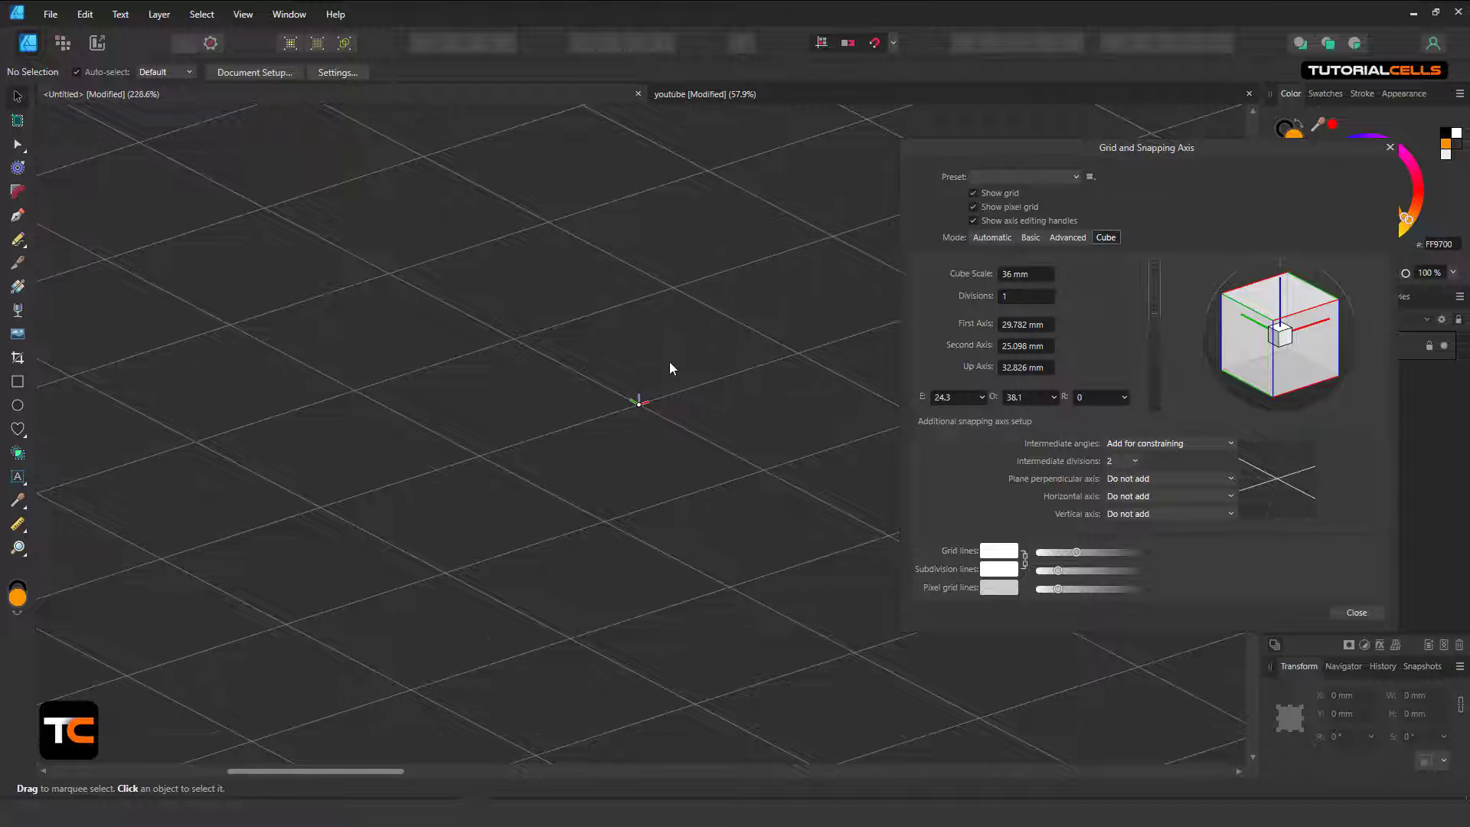
Step: Return the grid to Advanced mode and turn the Create plane set option off and on again
scroll(669, 362, "down", 1)
left_click(1069, 238)
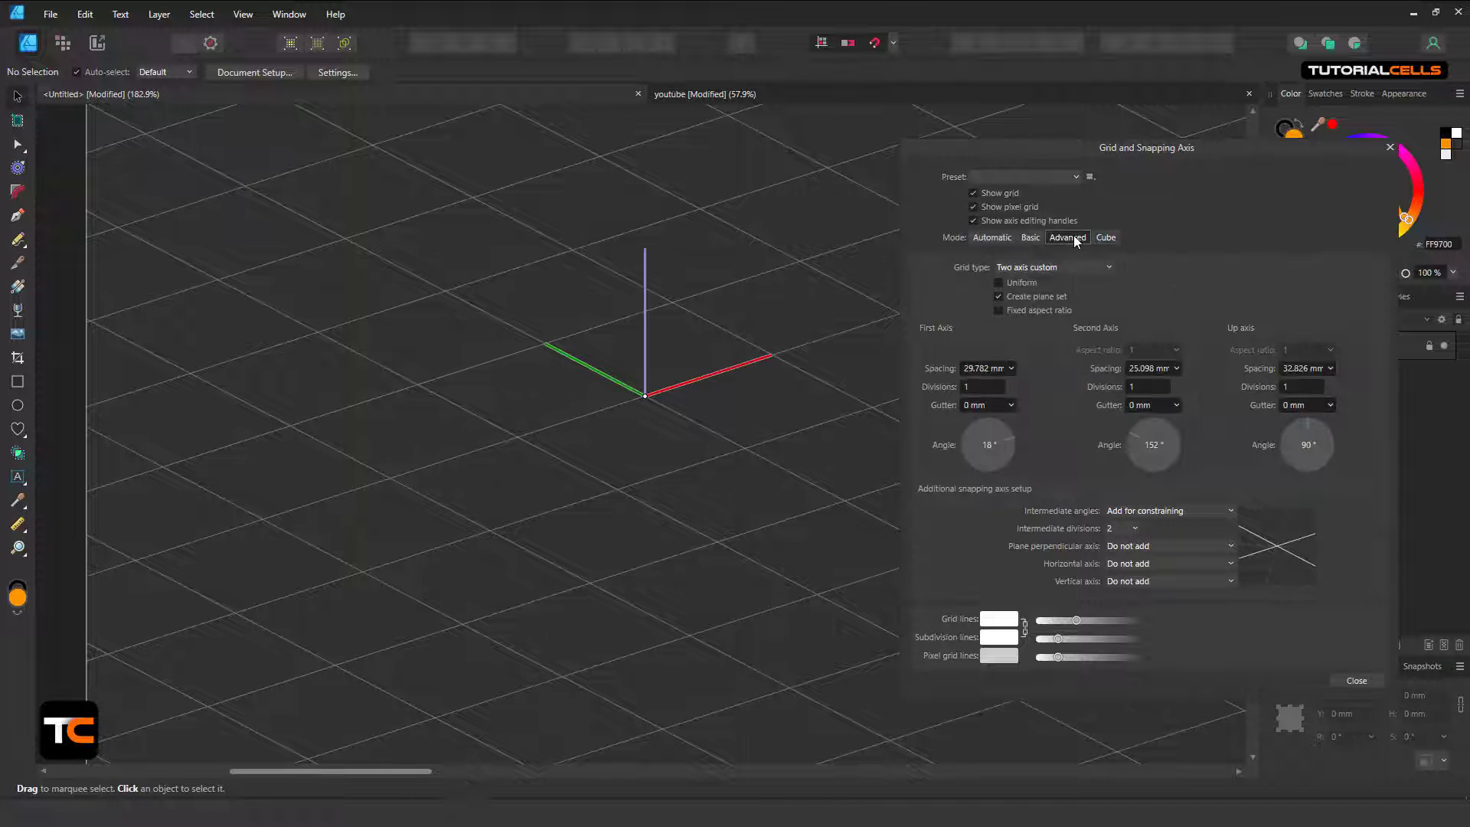
left_click(1016, 304)
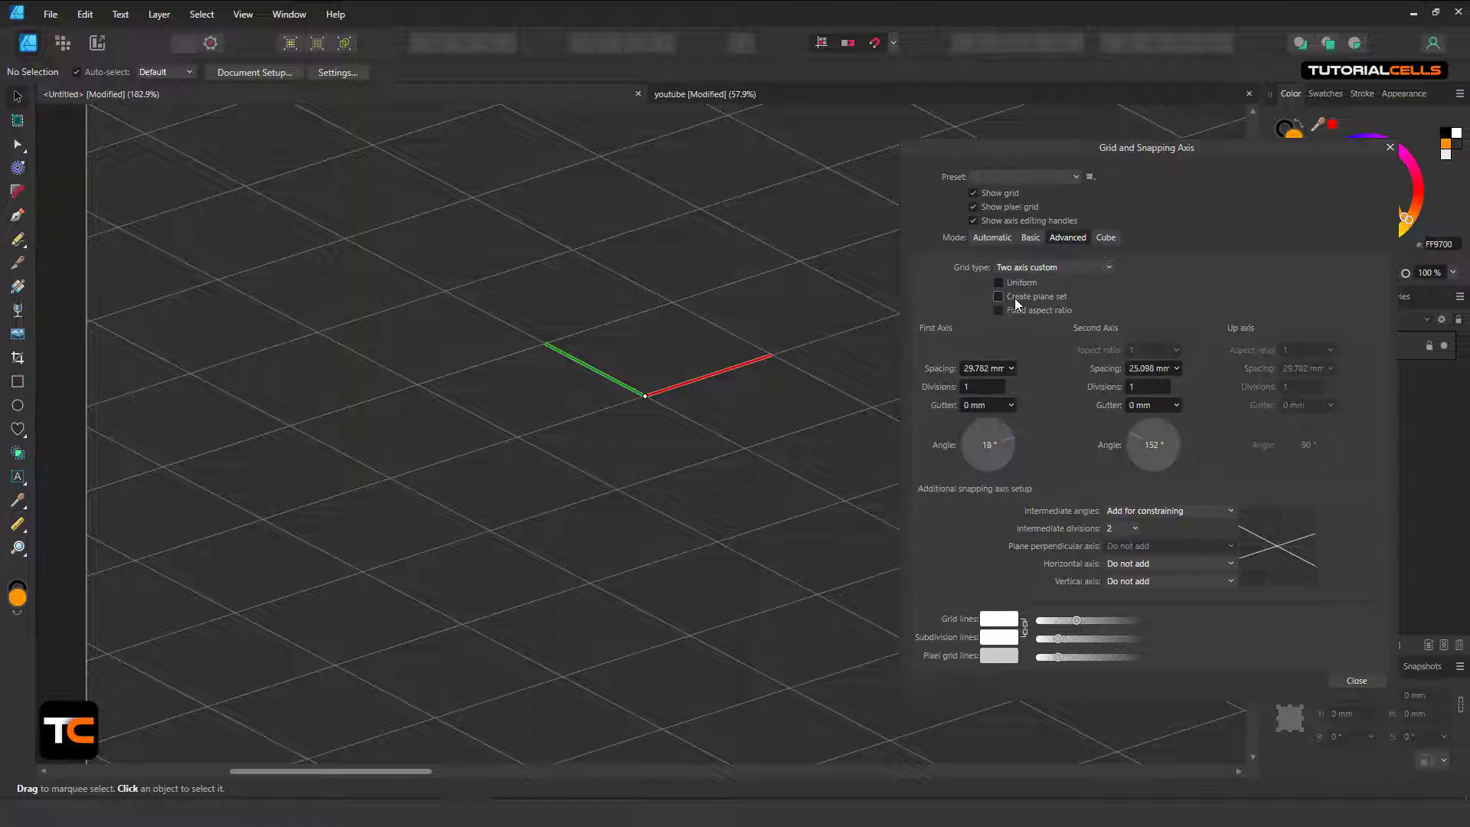
left_click(1016, 304)
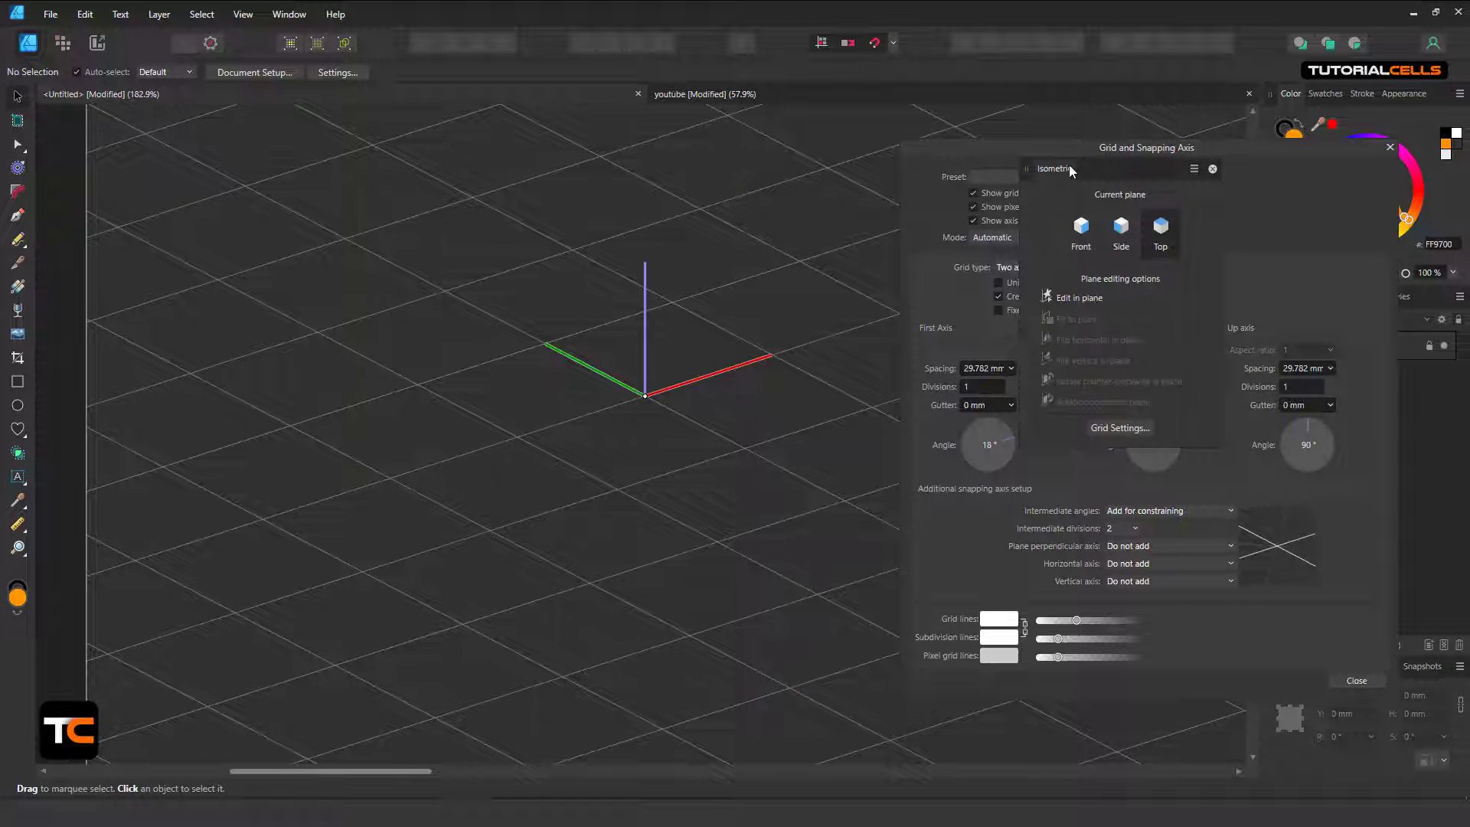
Step: Hide the axis editing handles and change the grid type to Isometric, with the Isometric panel moved clear of the grid settings
left_click_drag(1069, 163, 182, 197)
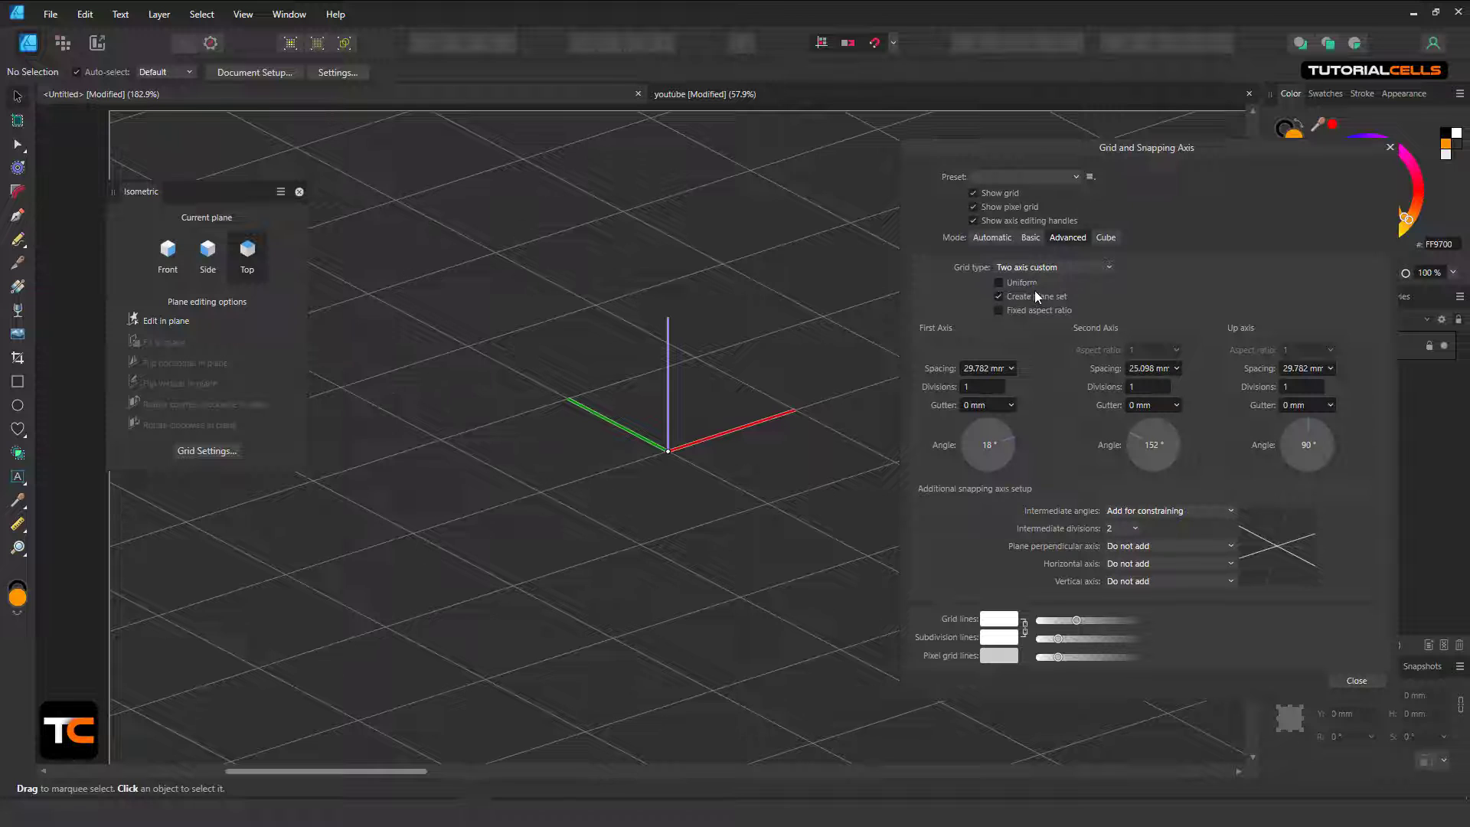
left_click(973, 220)
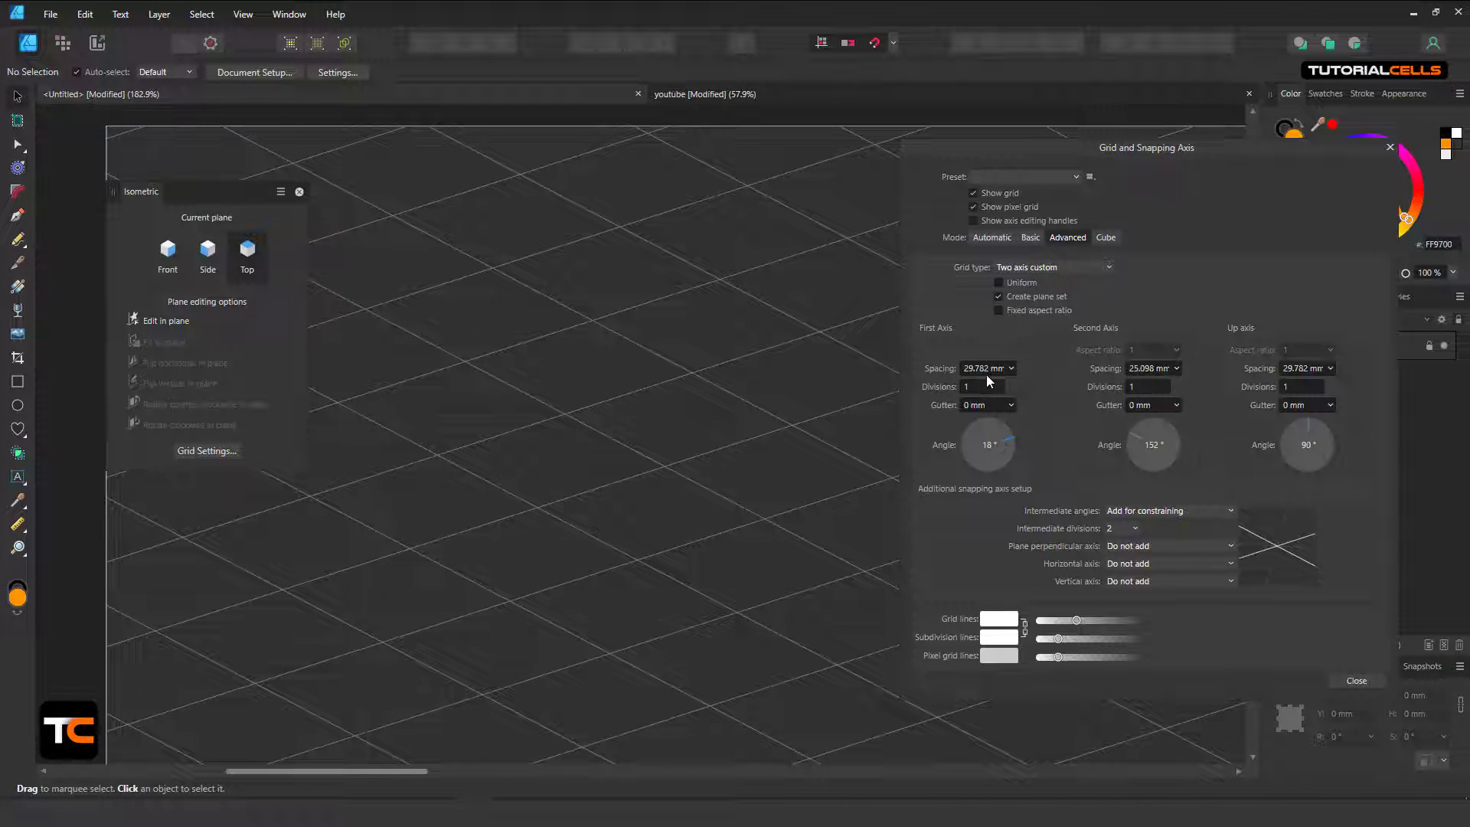
left_click(1022, 269)
left_click(1023, 314)
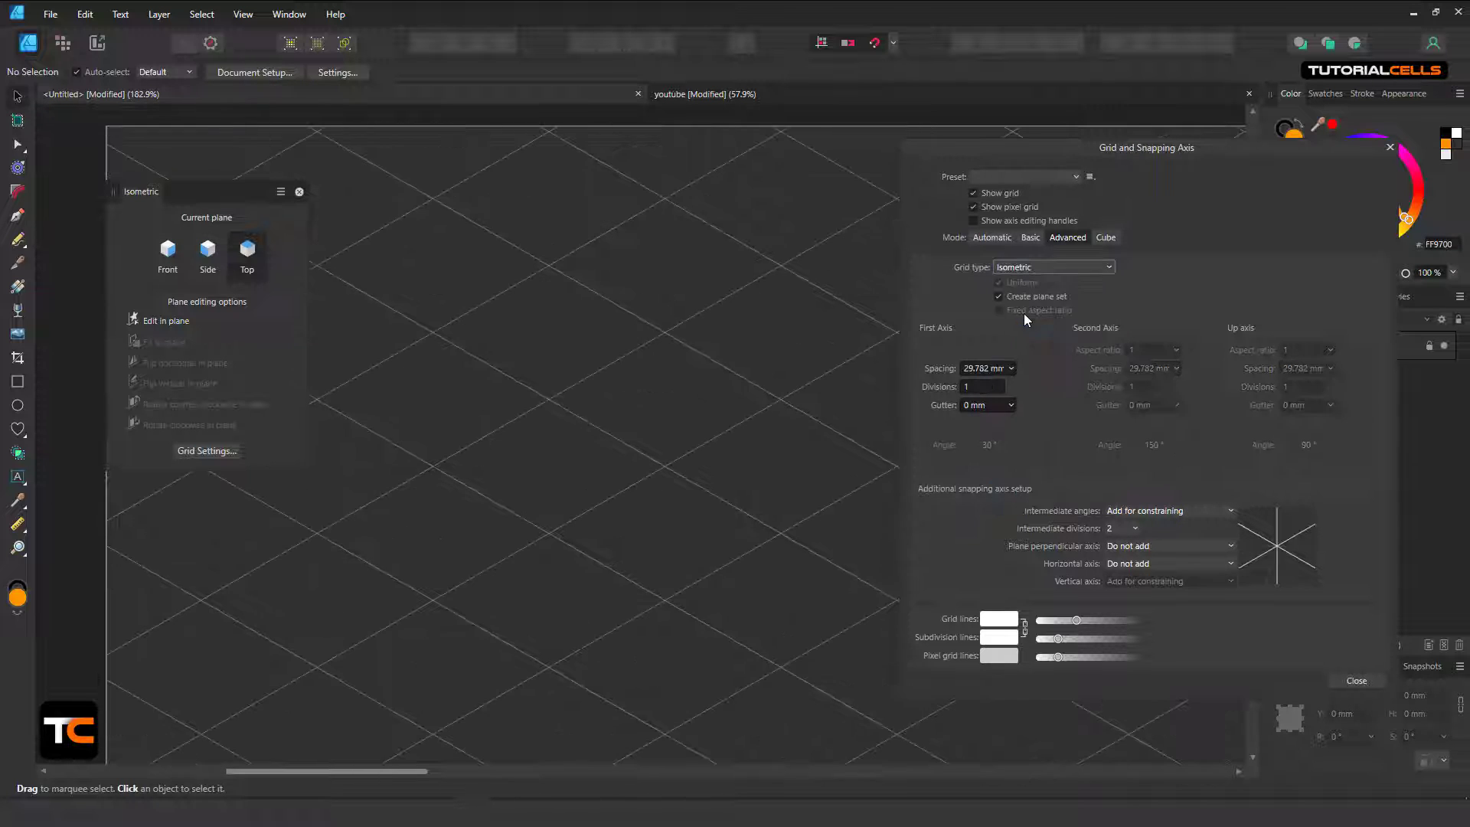
scroll(688, 452, "down", 4)
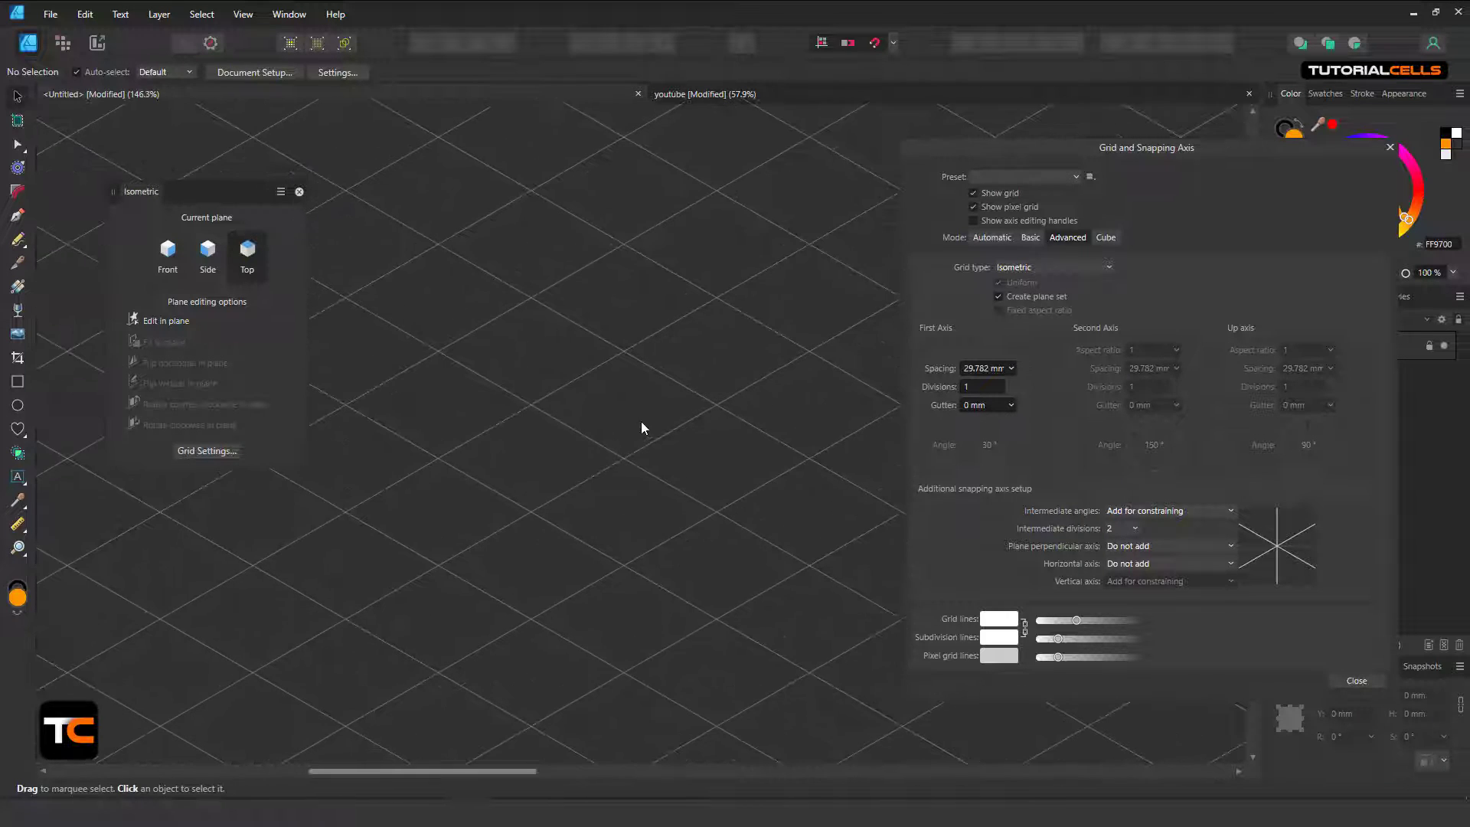
scroll(650, 420, "up", 2)
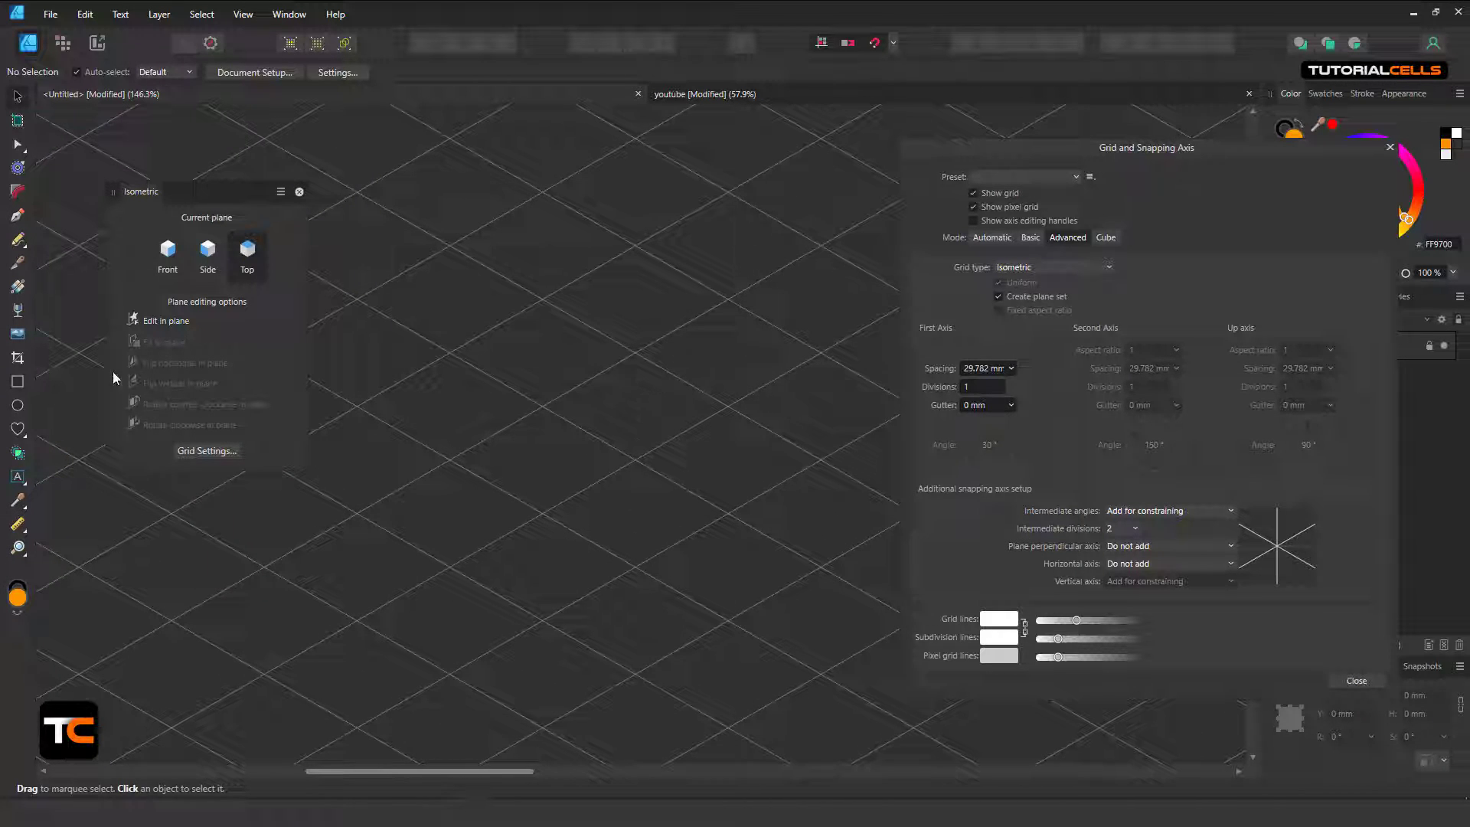
Step: Draw an orange square of about 39.4 mm with the Rectangle tool in the middle of the isometric grid
left_click(18, 381)
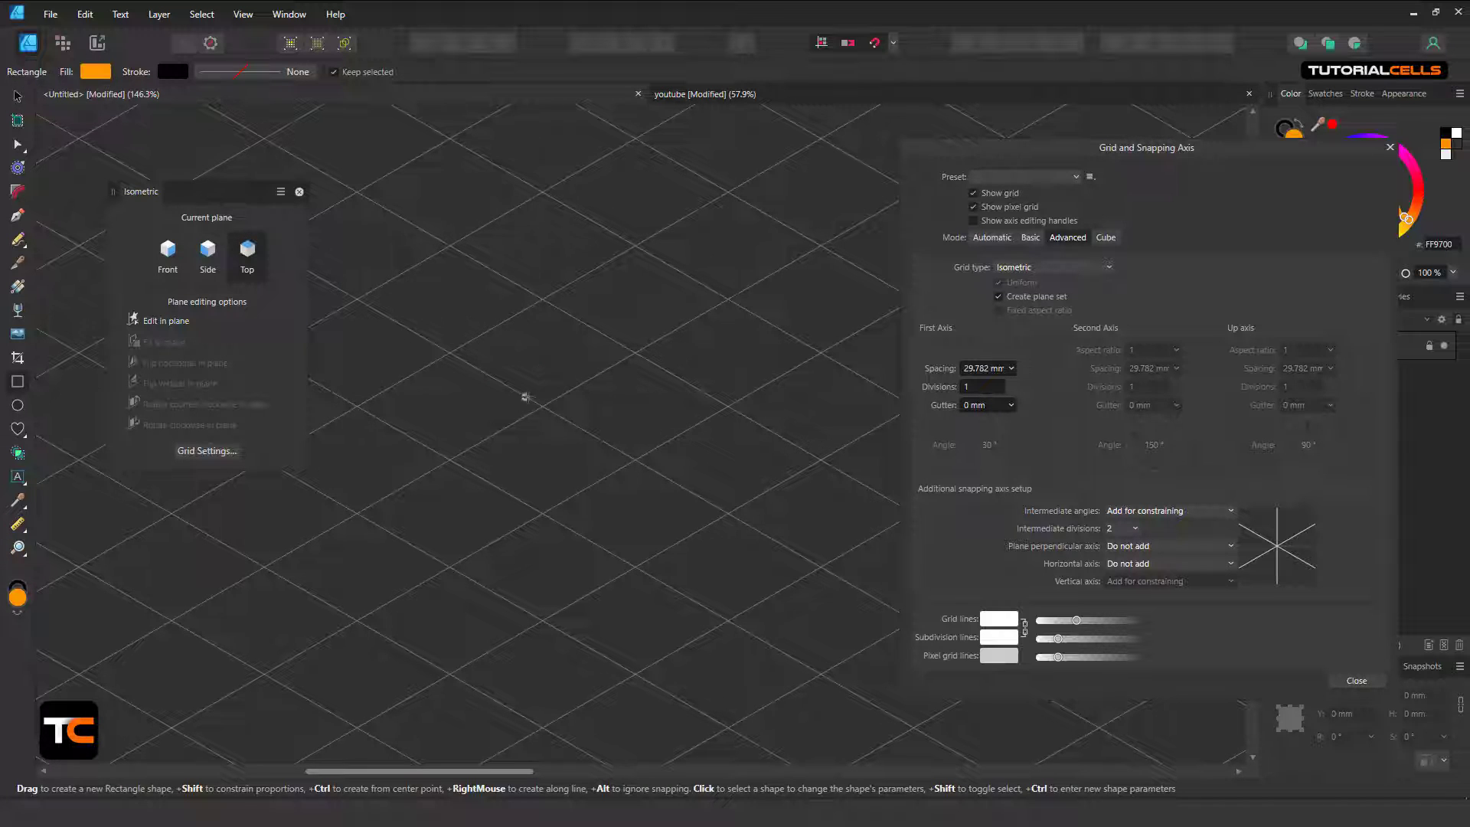
left_click_drag(542, 403, 704, 534)
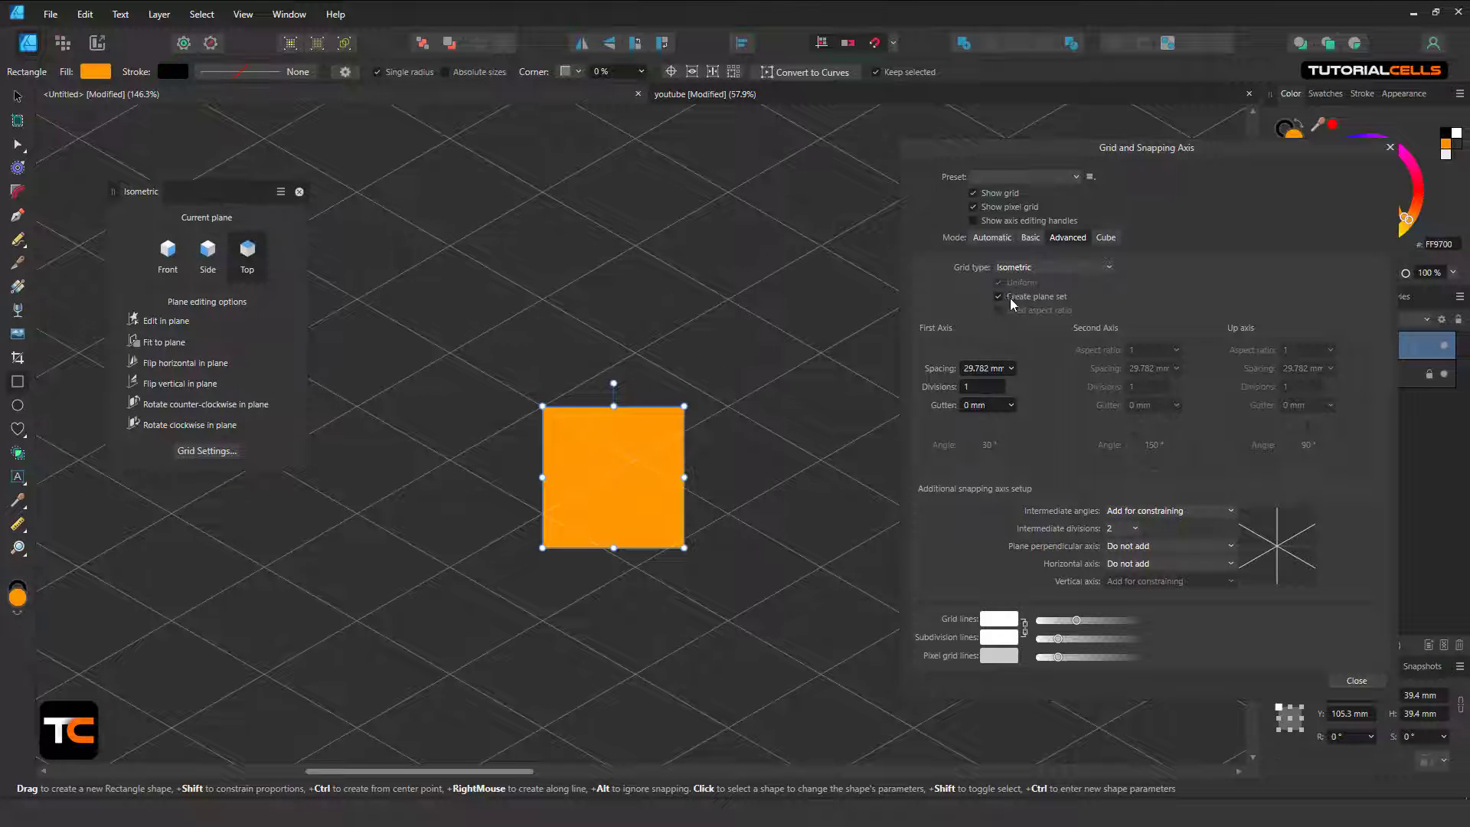
left_click_drag(157, 202, 250, 225)
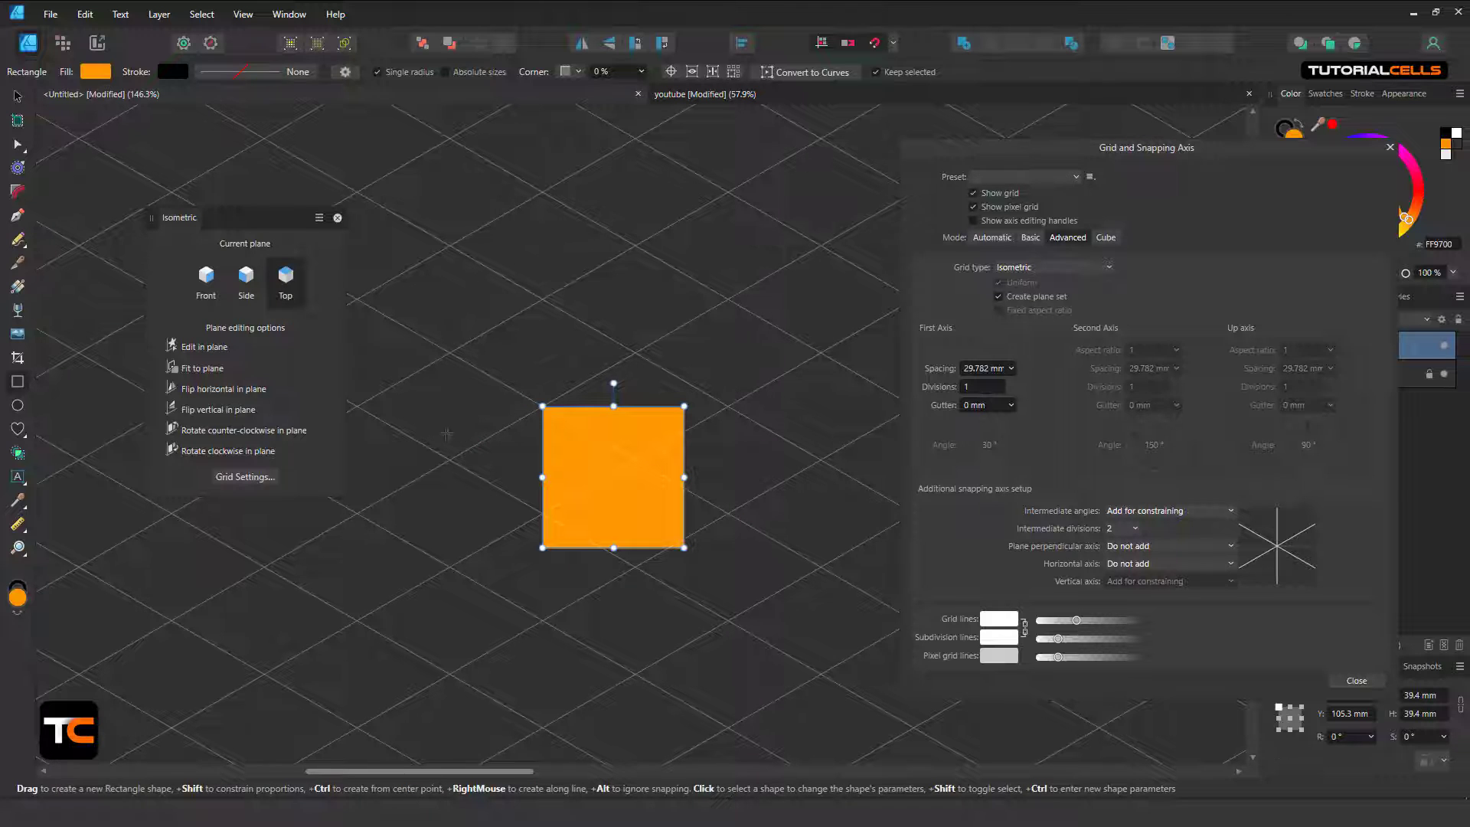
Step: Turn on Edit in plane and move the orange square up and away to a Y position of about 36.5 mm
left_click(217, 351)
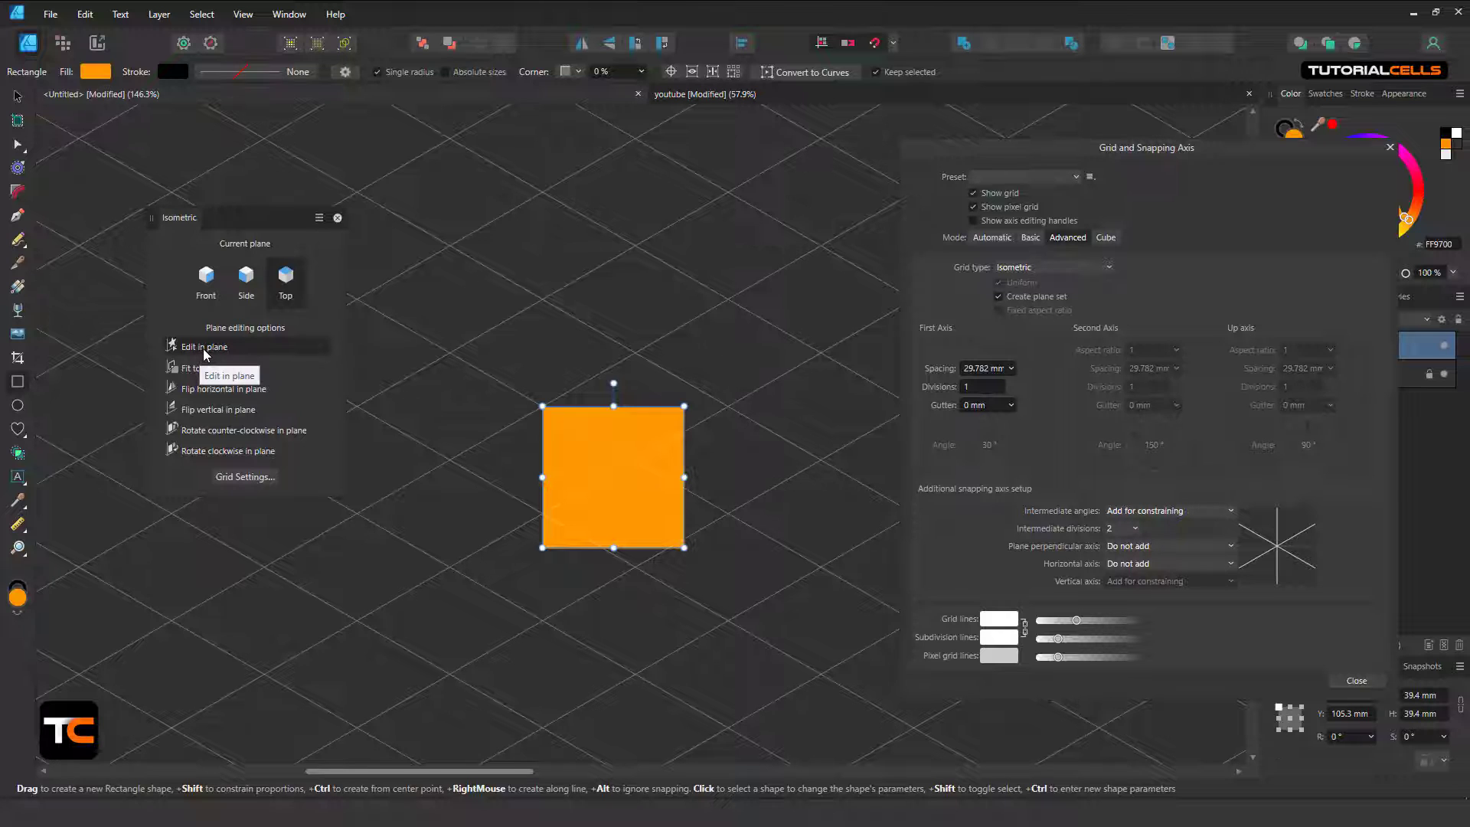
left_click(18, 95)
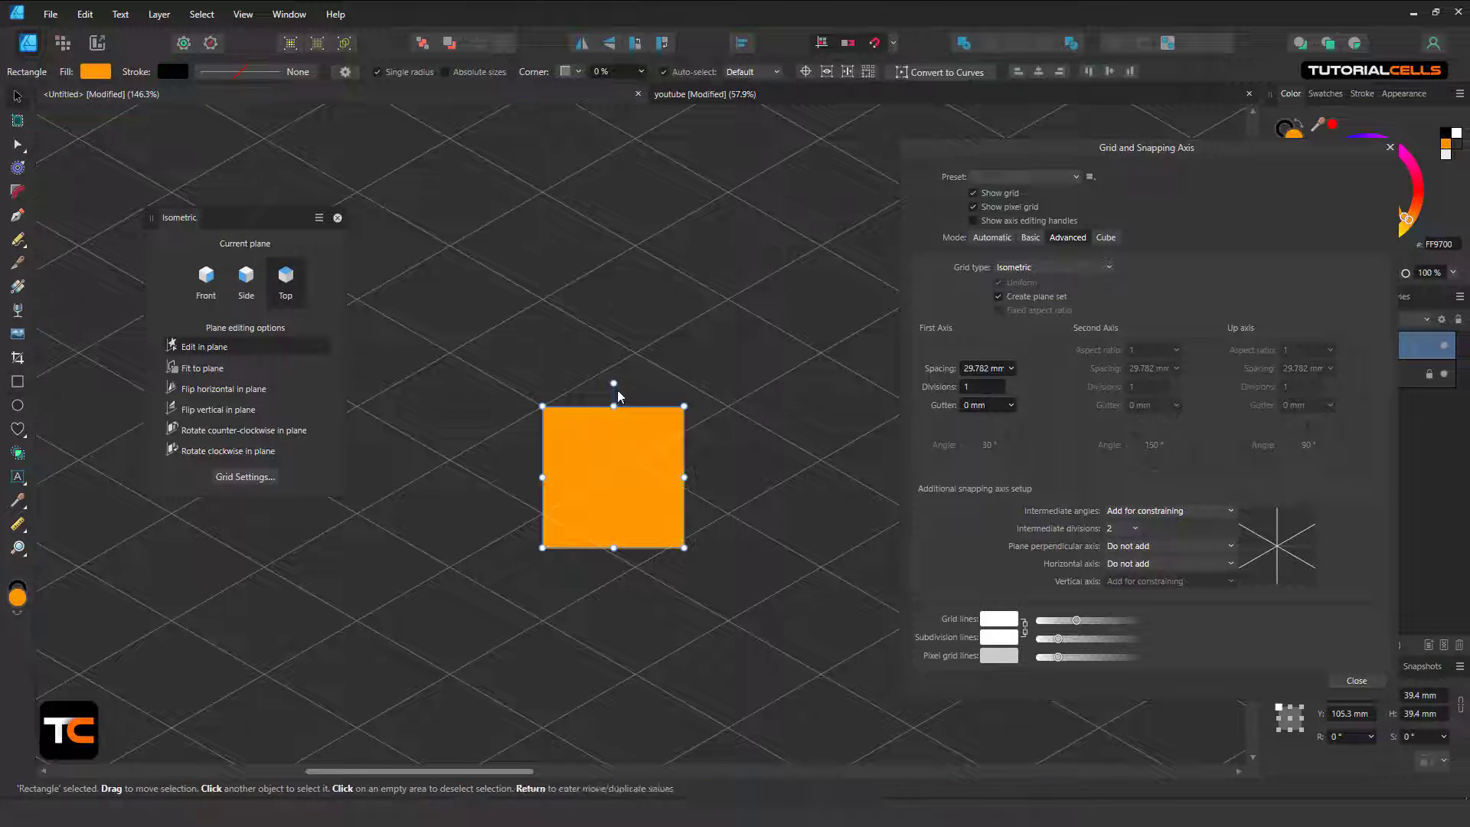
left_click_drag(653, 432, 490, 185)
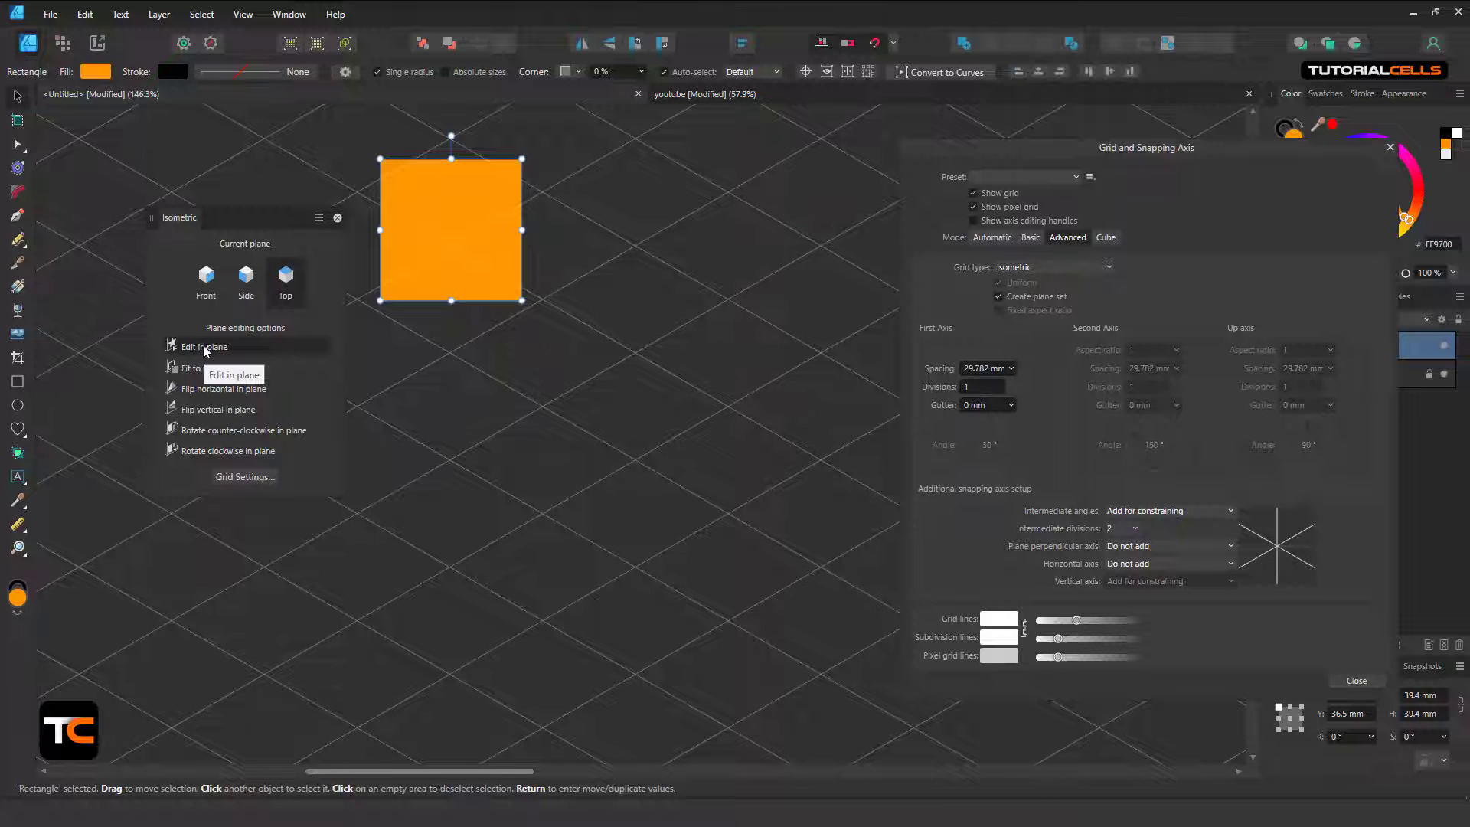
Step: Draw a second rectangle of about 29.8 × 29.8 mm in the Top plane, filling one isometric grid cell
left_click(18, 381)
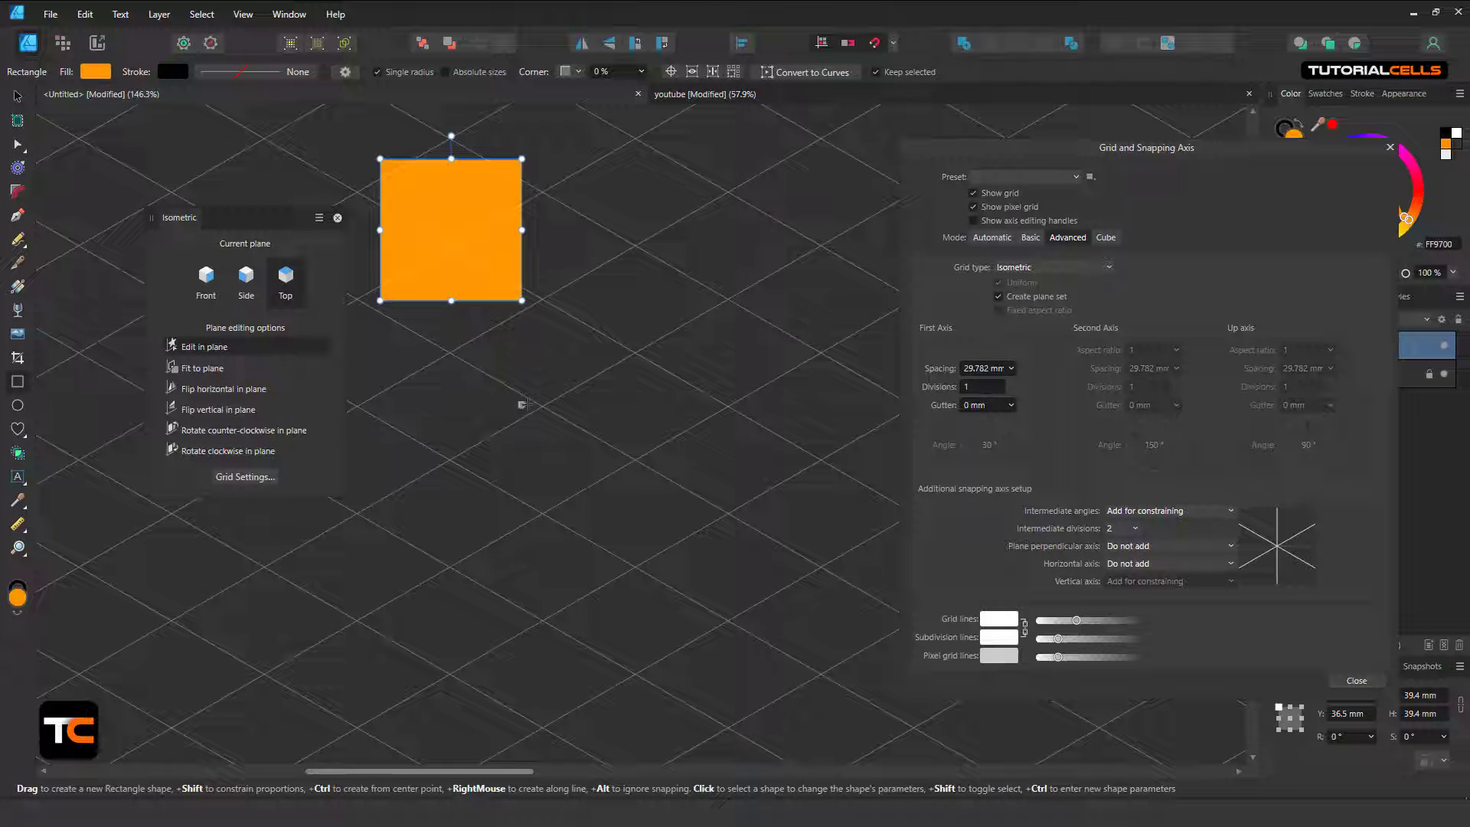
left_click_drag(544, 407, 728, 406)
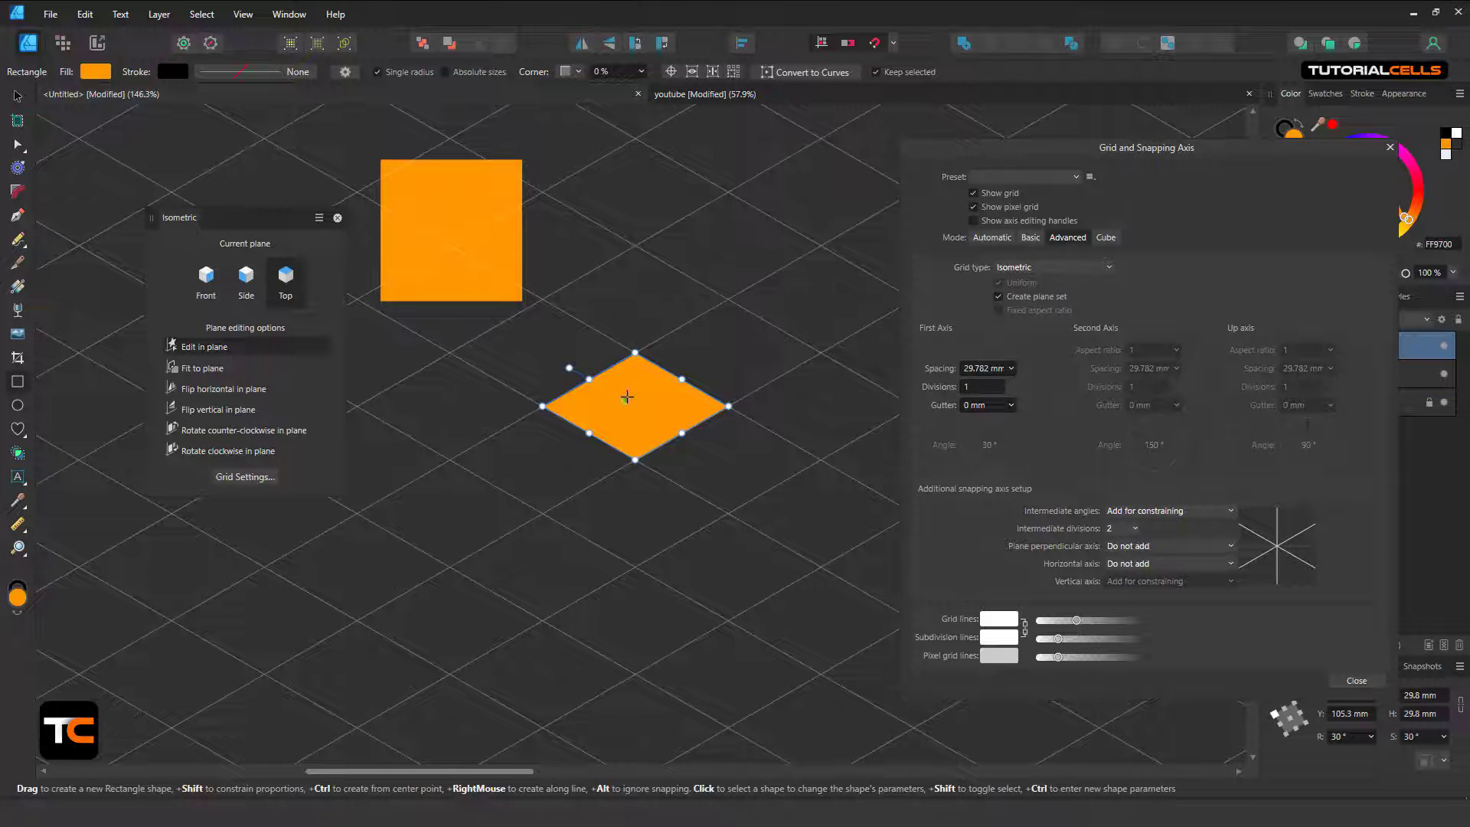
scroll(623, 403, "up", 1)
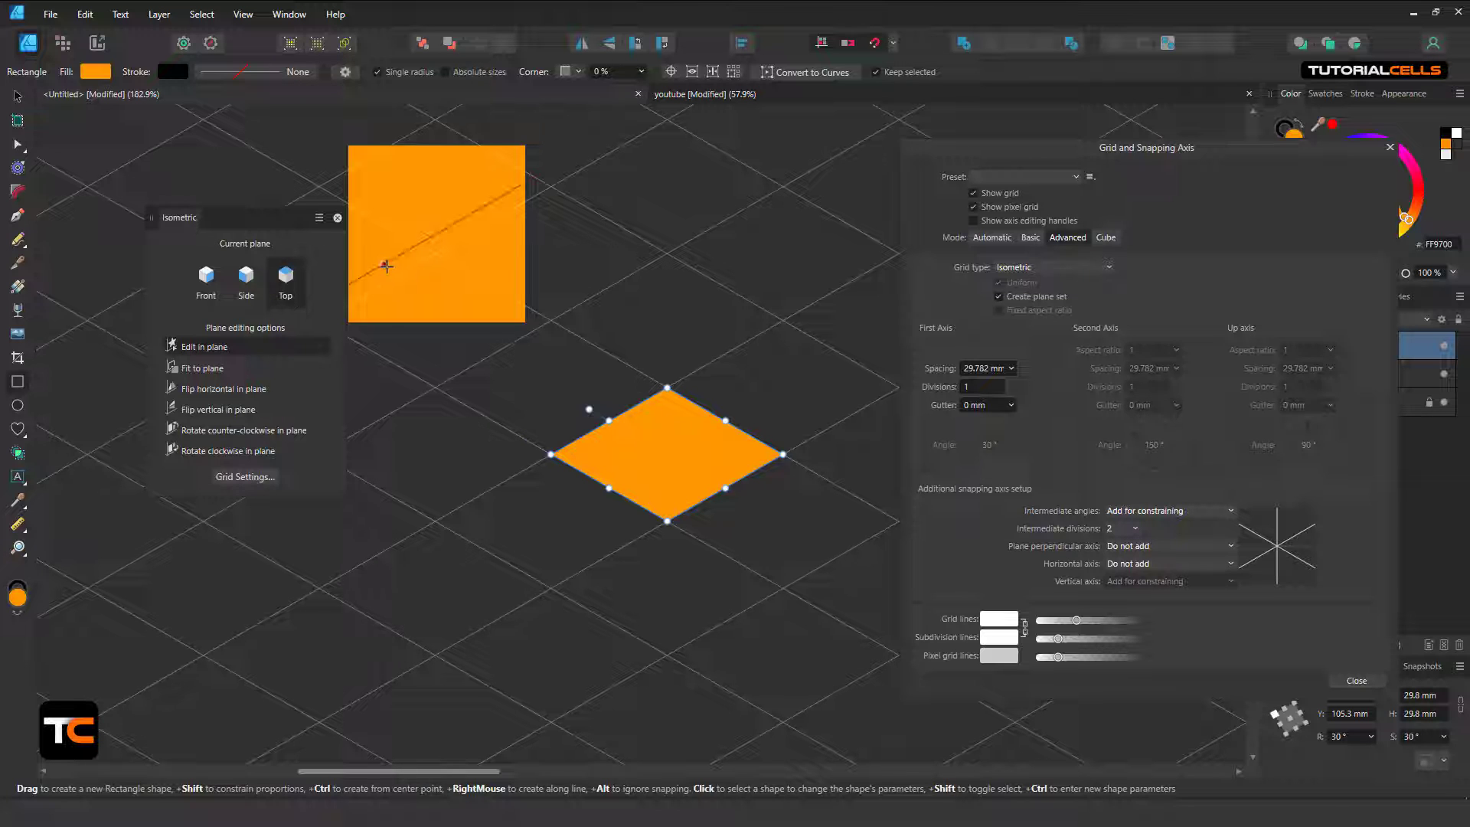
Step: Shift the flat orange square slightly, switch the current plane to Front and then Side, and fit the square to the Side plane
key("v")
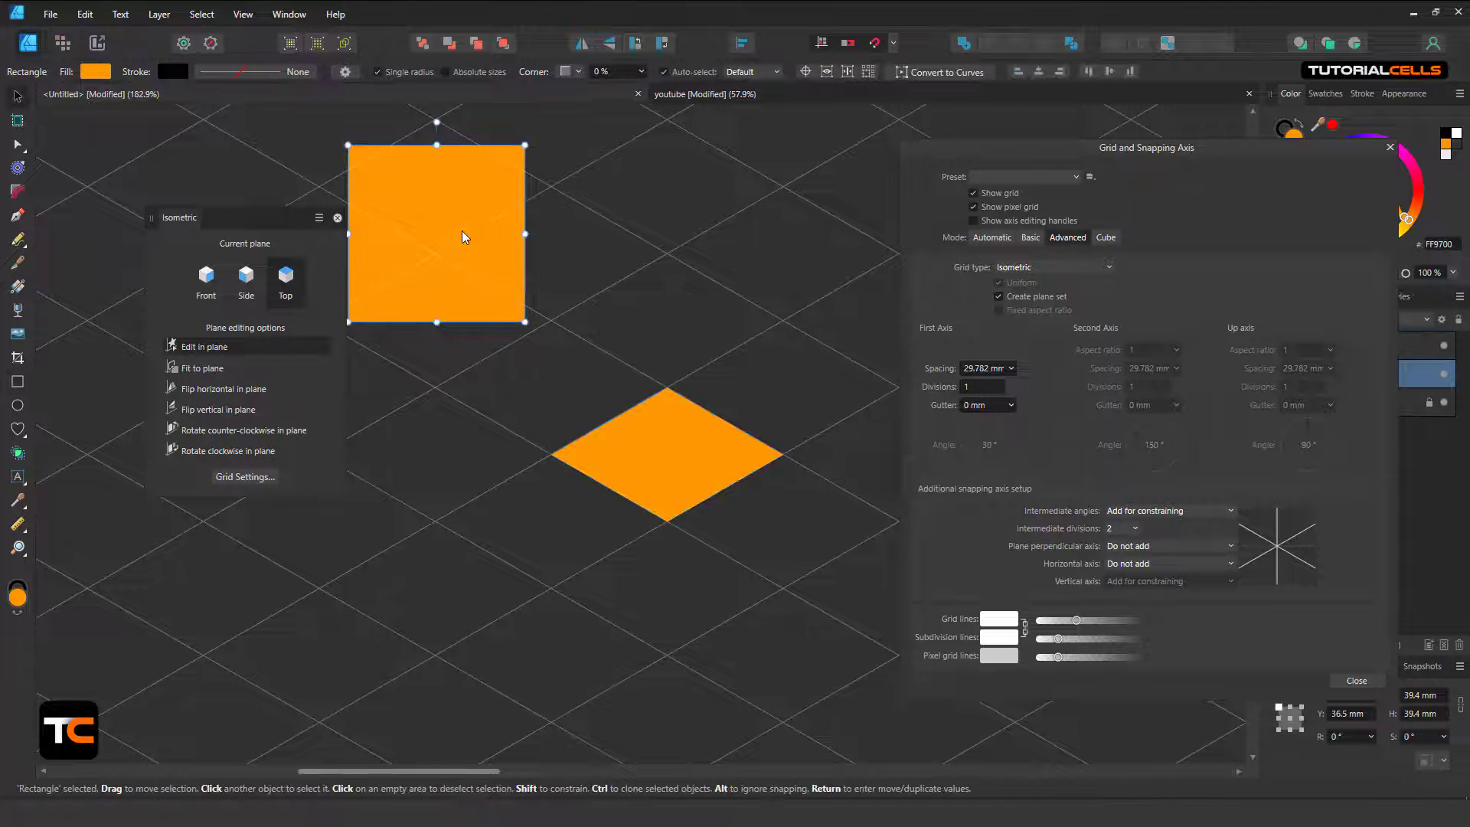
left_click_drag(462, 233, 506, 246)
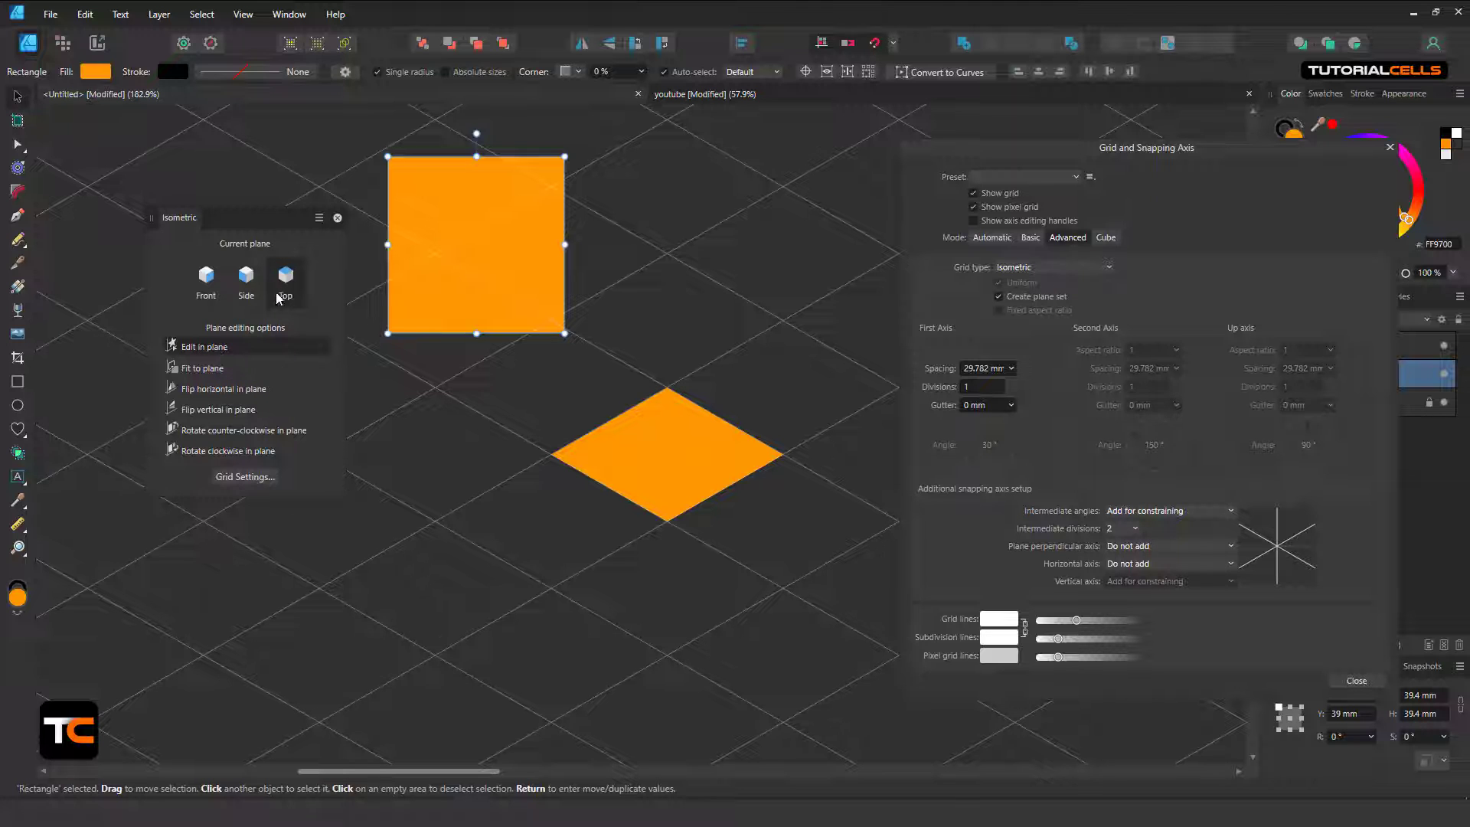
left_click(217, 297)
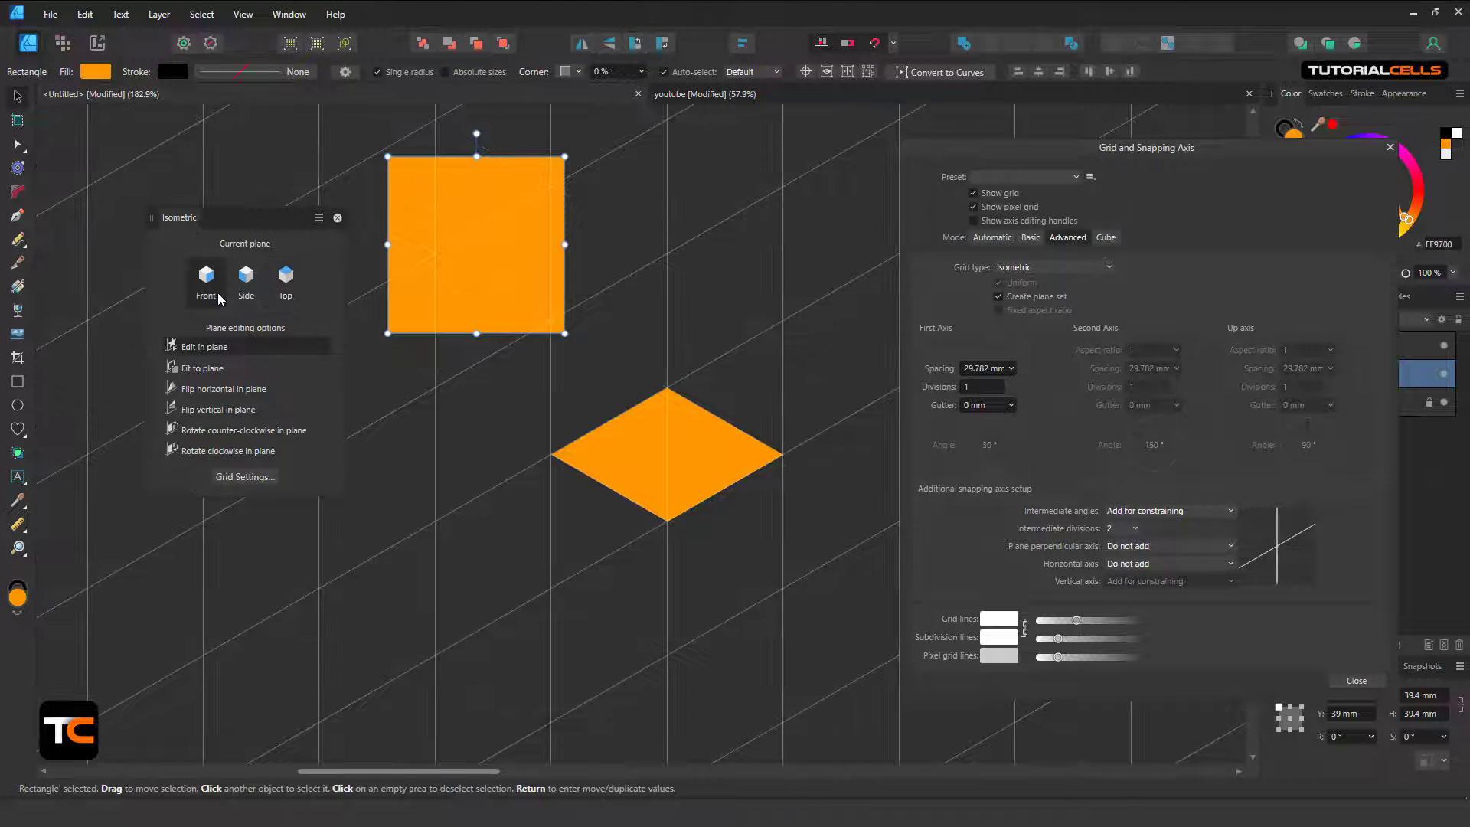
left_click(243, 295)
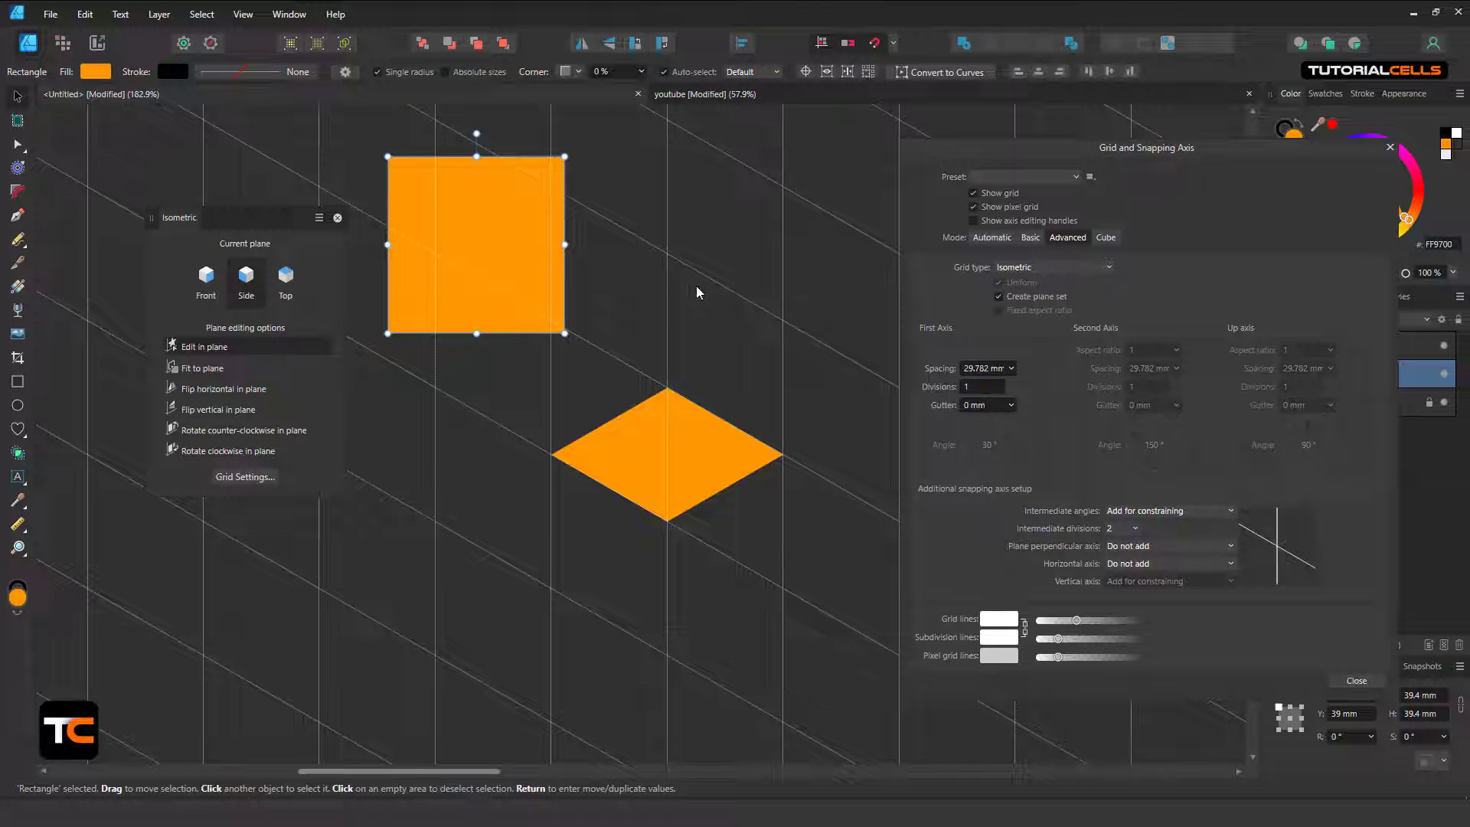
left_click(215, 372)
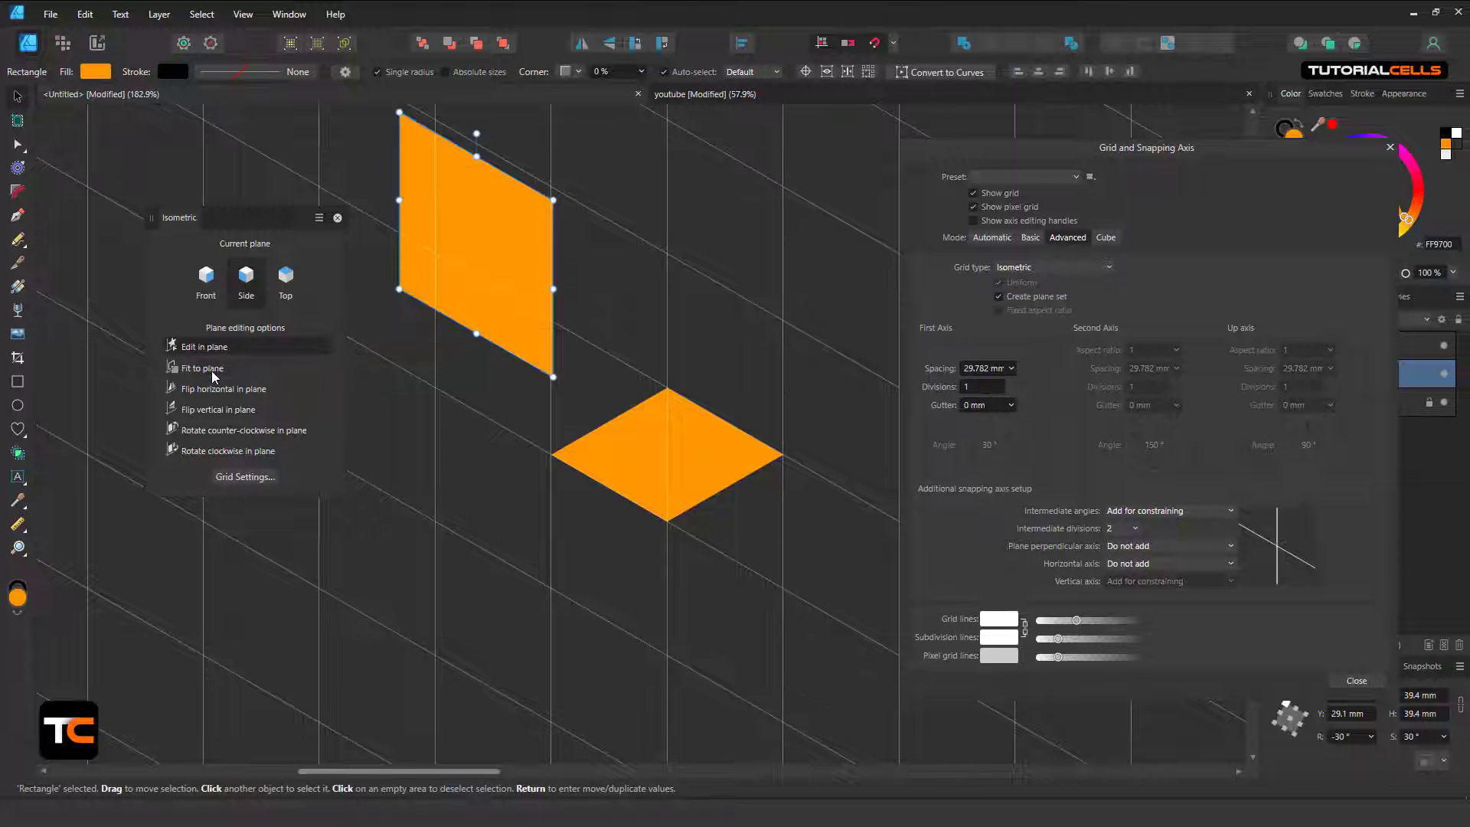
Step: Move the Side-plane rectangle onto the upper edge of the Top-plane rectangle and resize it to about 29.8 × 29.8 mm to match
left_click_drag(452, 277, 688, 348)
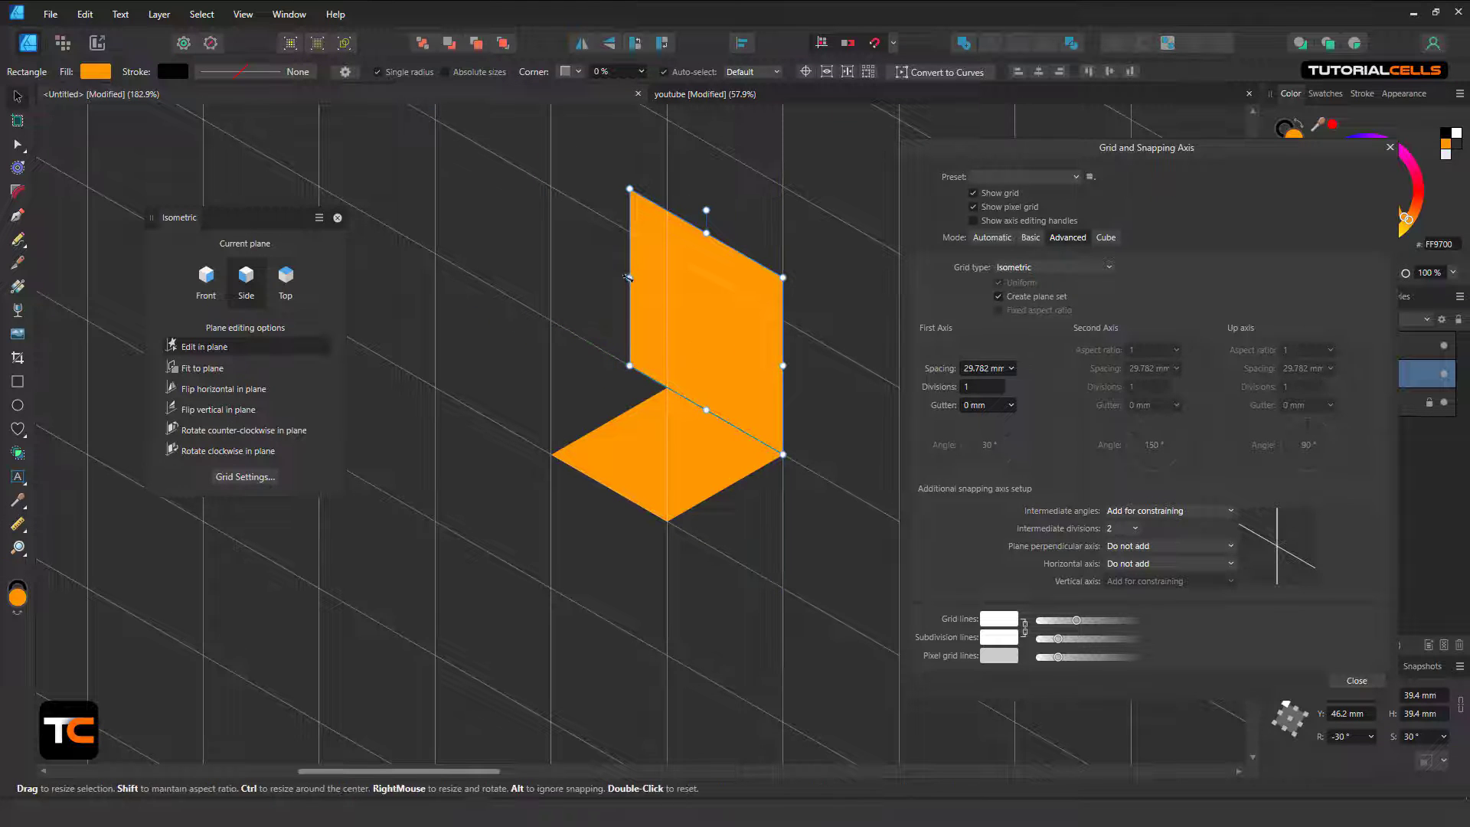
left_click_drag(629, 277, 667, 300)
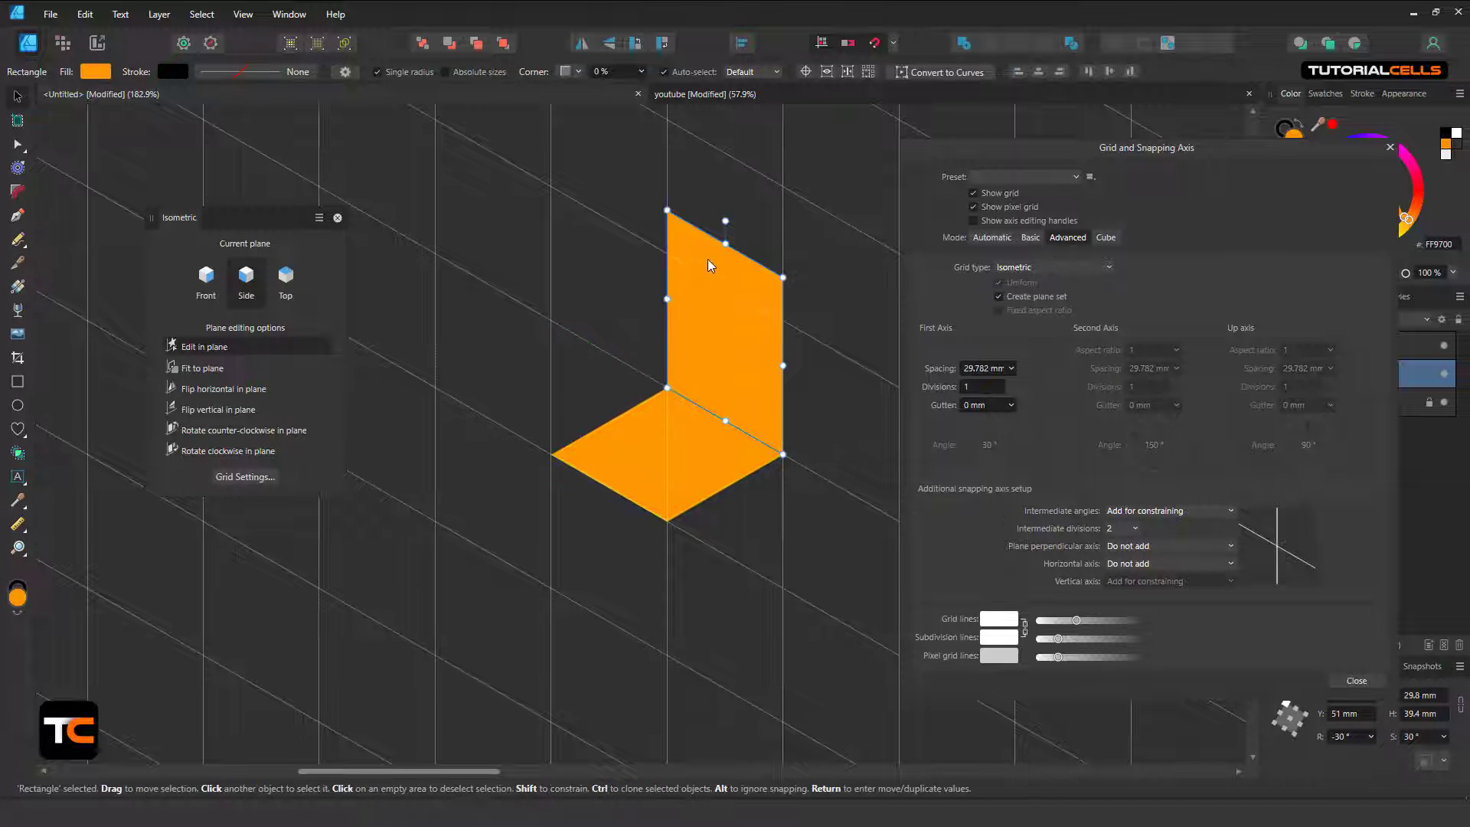
left_click_drag(724, 245, 724, 286)
left_click_drag(596, 377, 617, 380)
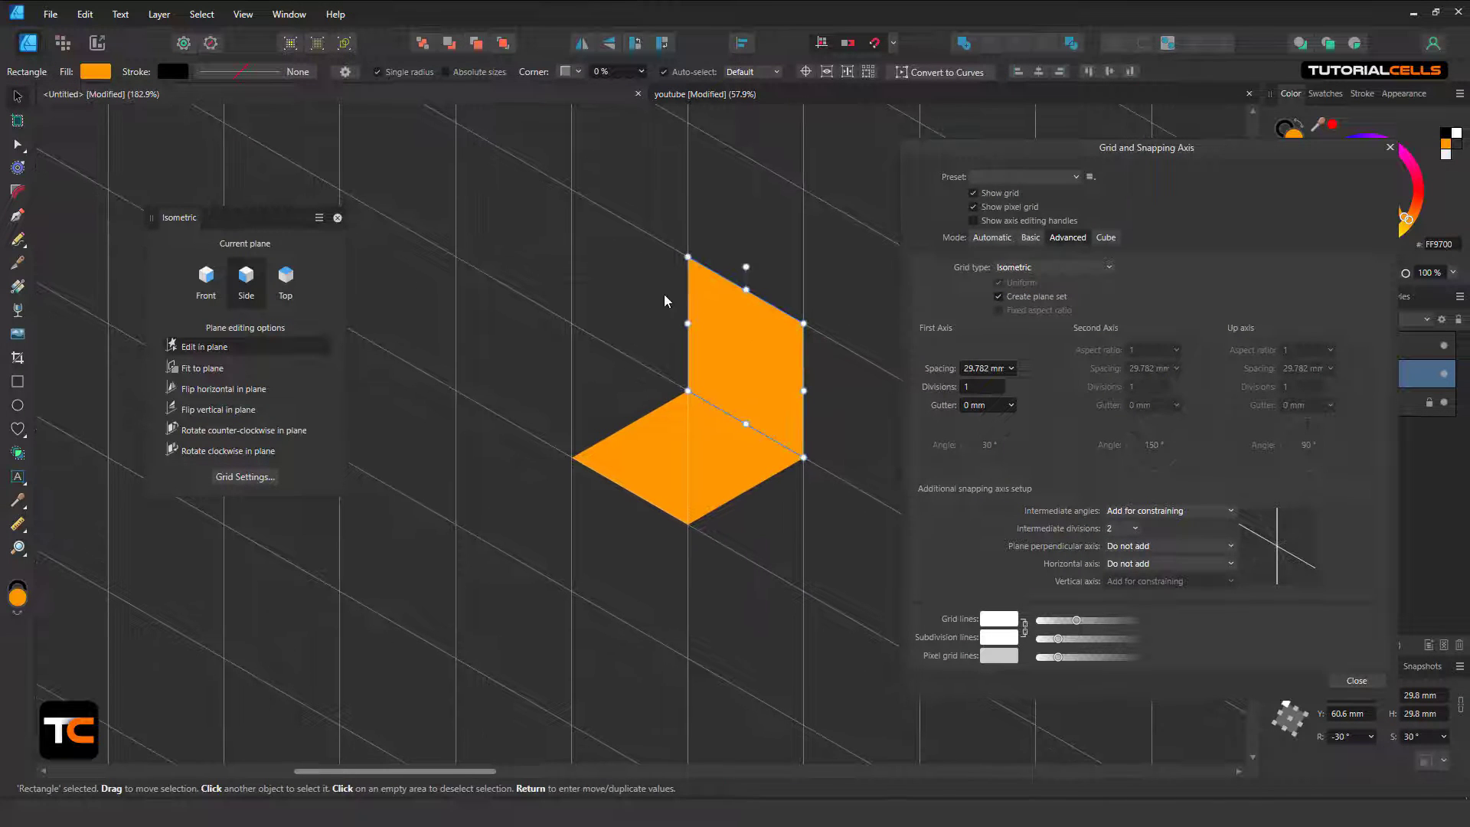
Step: Close the grid settings and darken the Side-plane rectangle's fill to brown AC6805
left_click_drag(1277, 150, 1258, 151)
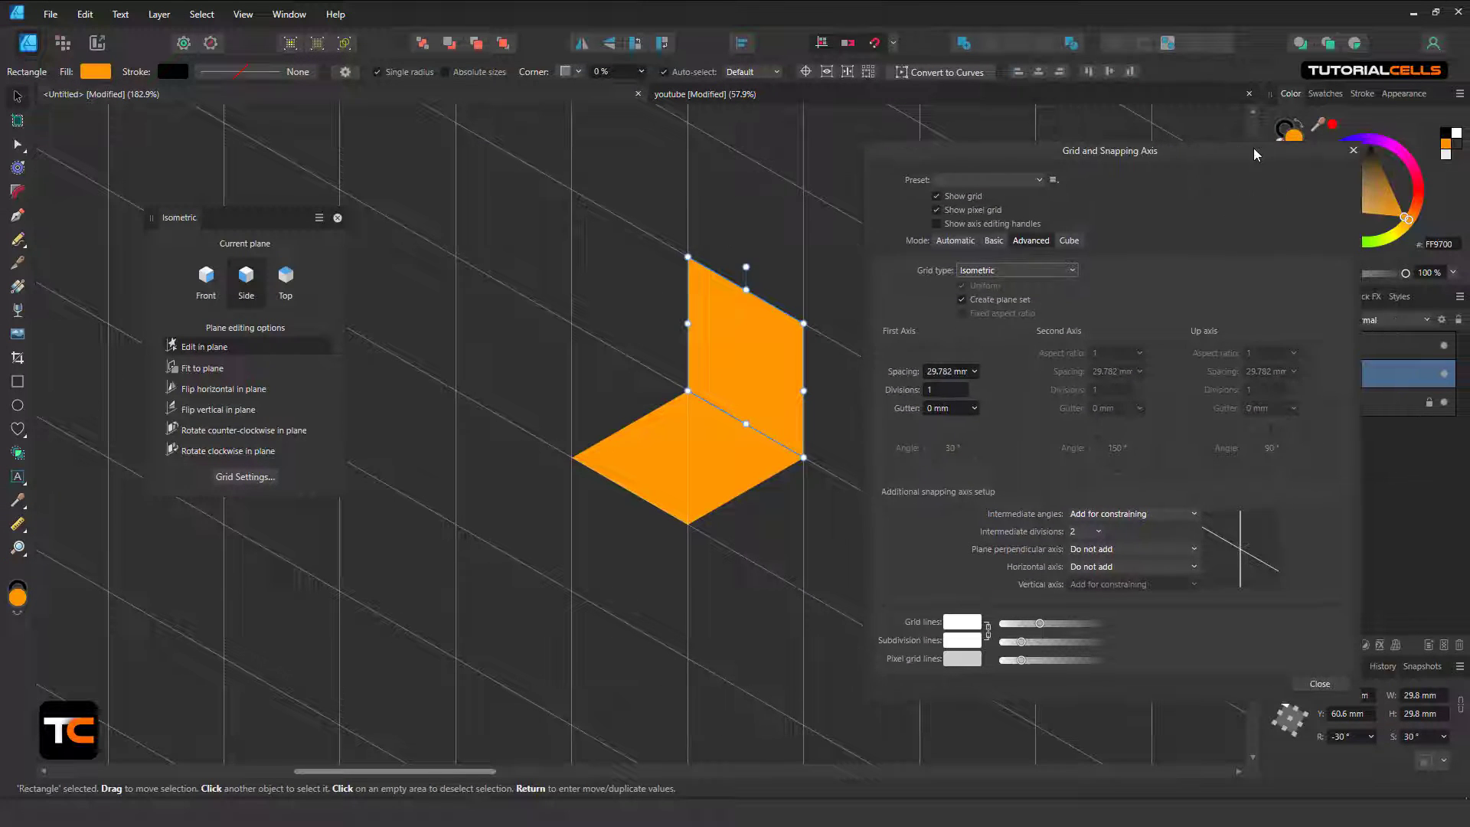
left_click(1370, 148)
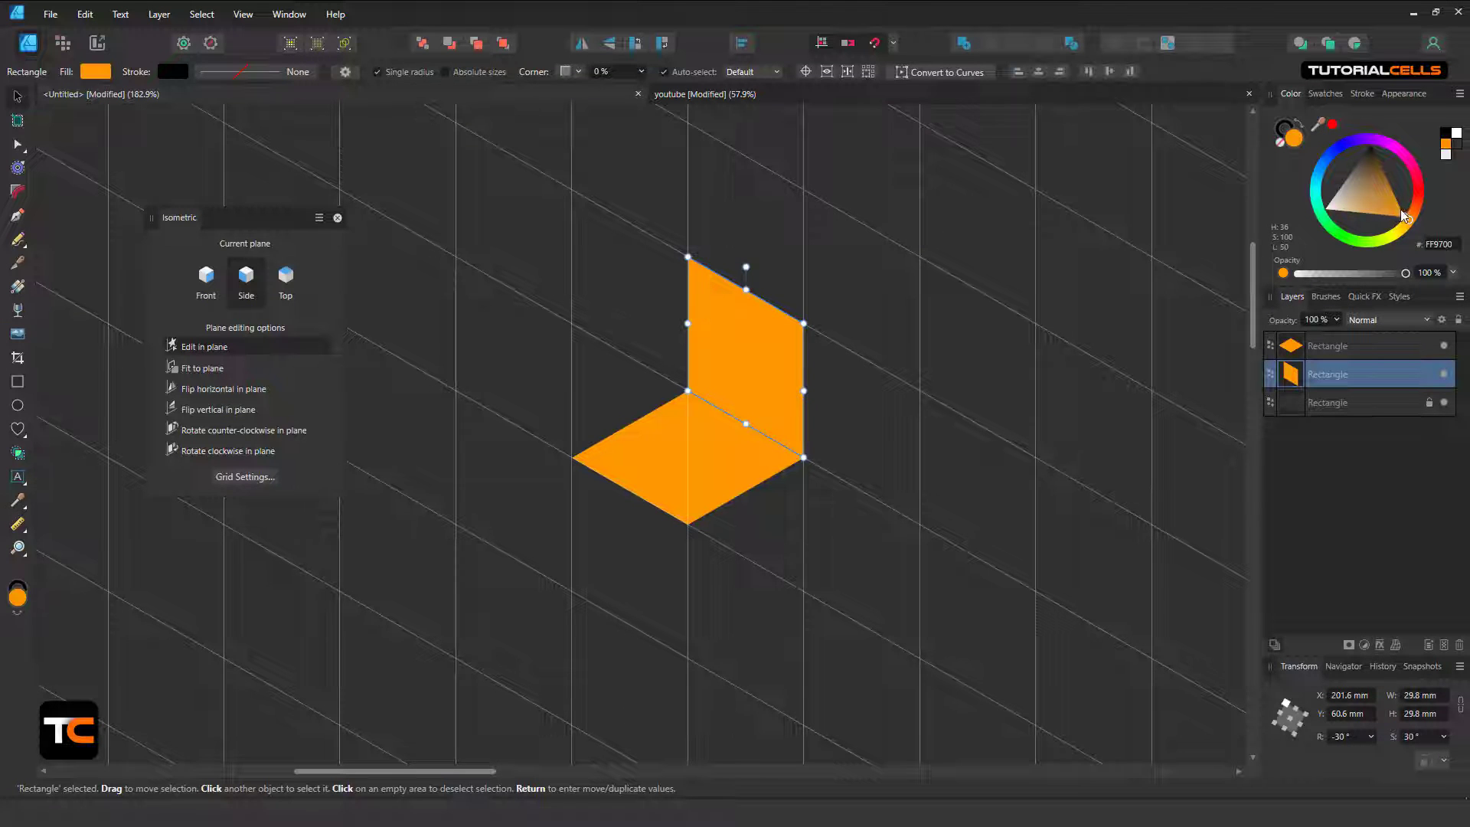
left_click_drag(1403, 217, 1392, 193)
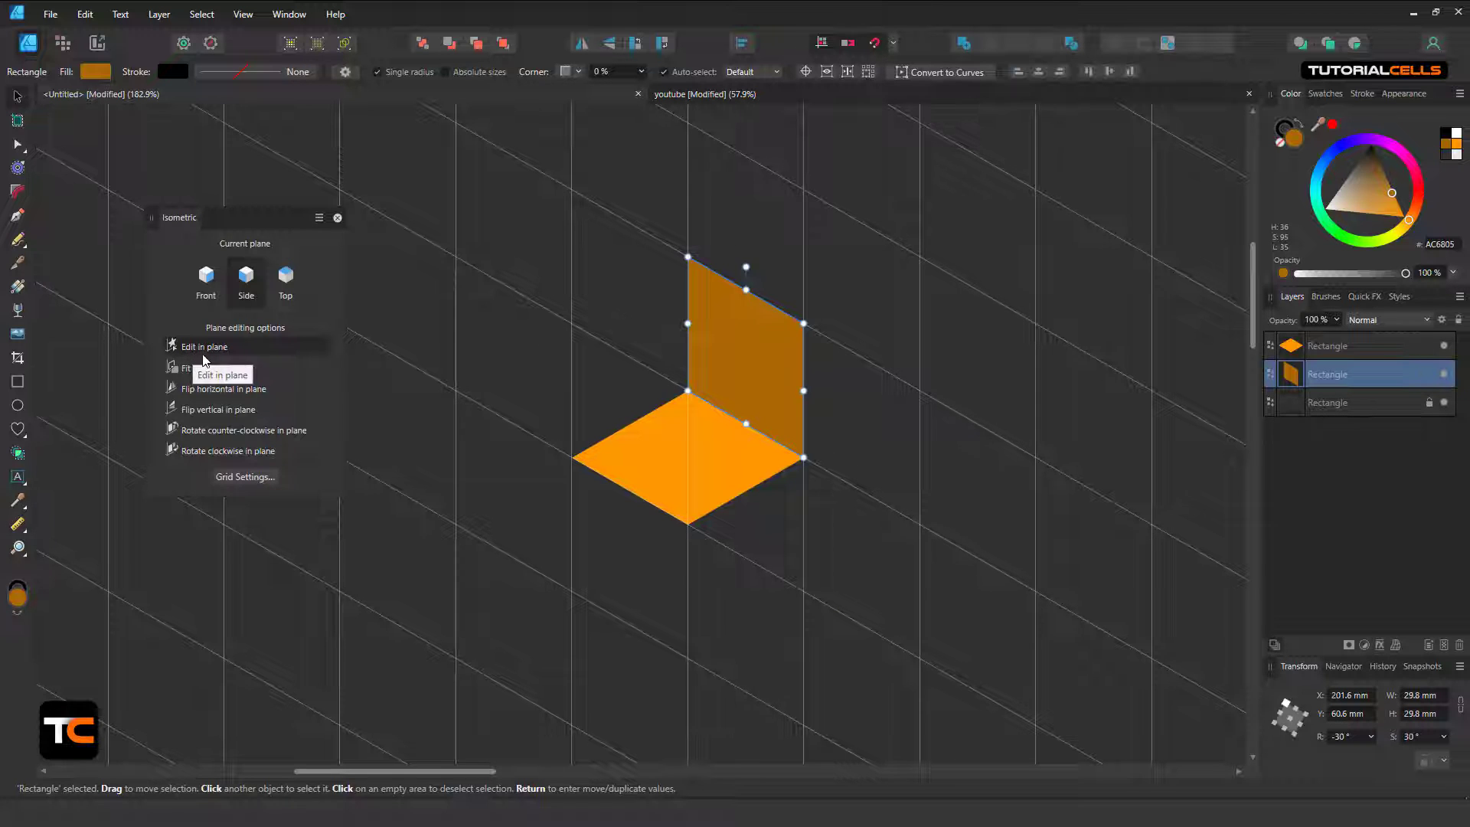
Step: Draw a rectangle of about 29.8 × 29.8 mm in the Front plane against the brown face and fill it with light tan E9C38D
left_click(206, 297)
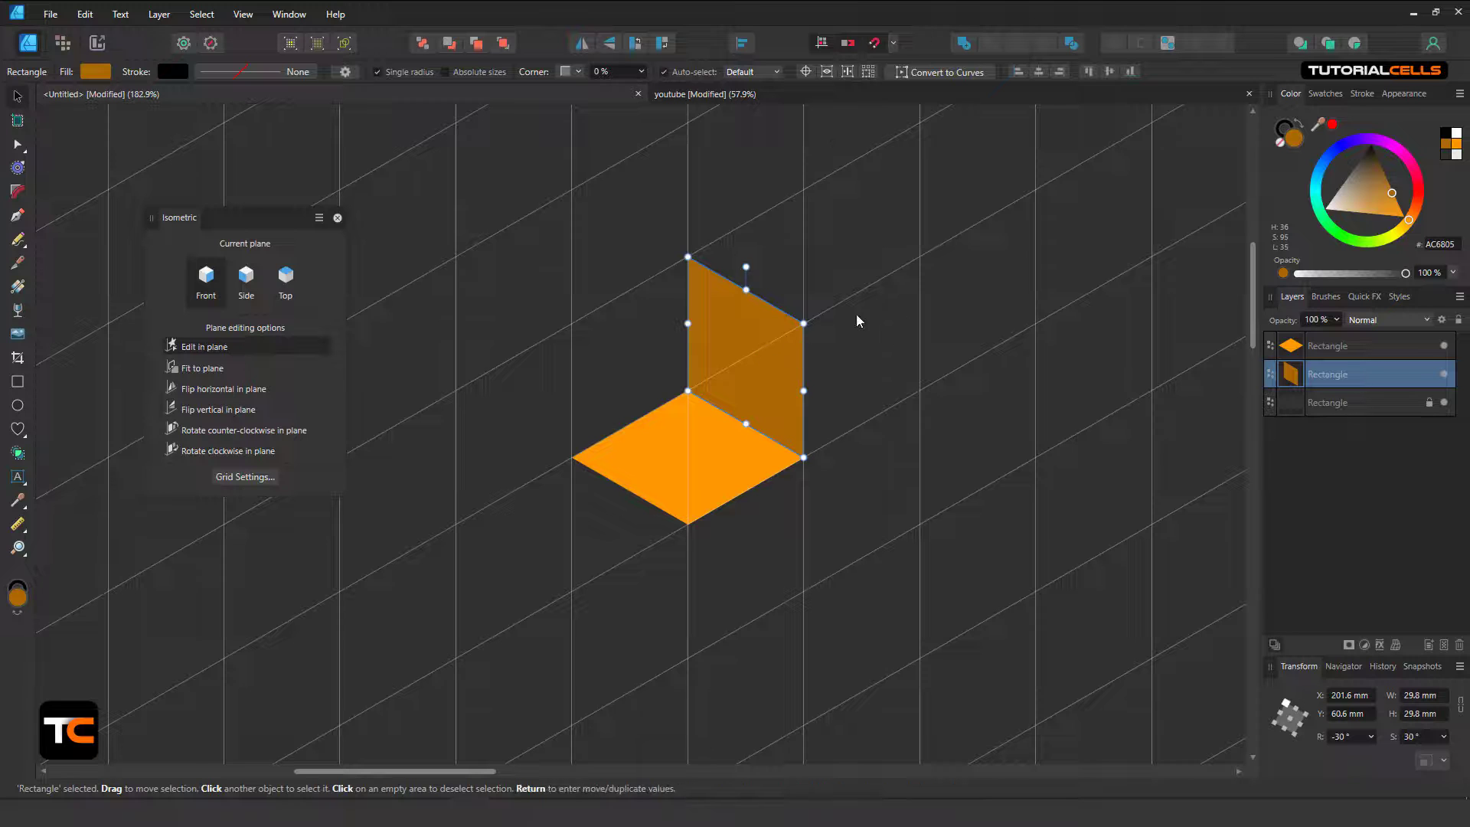
left_click(16, 382)
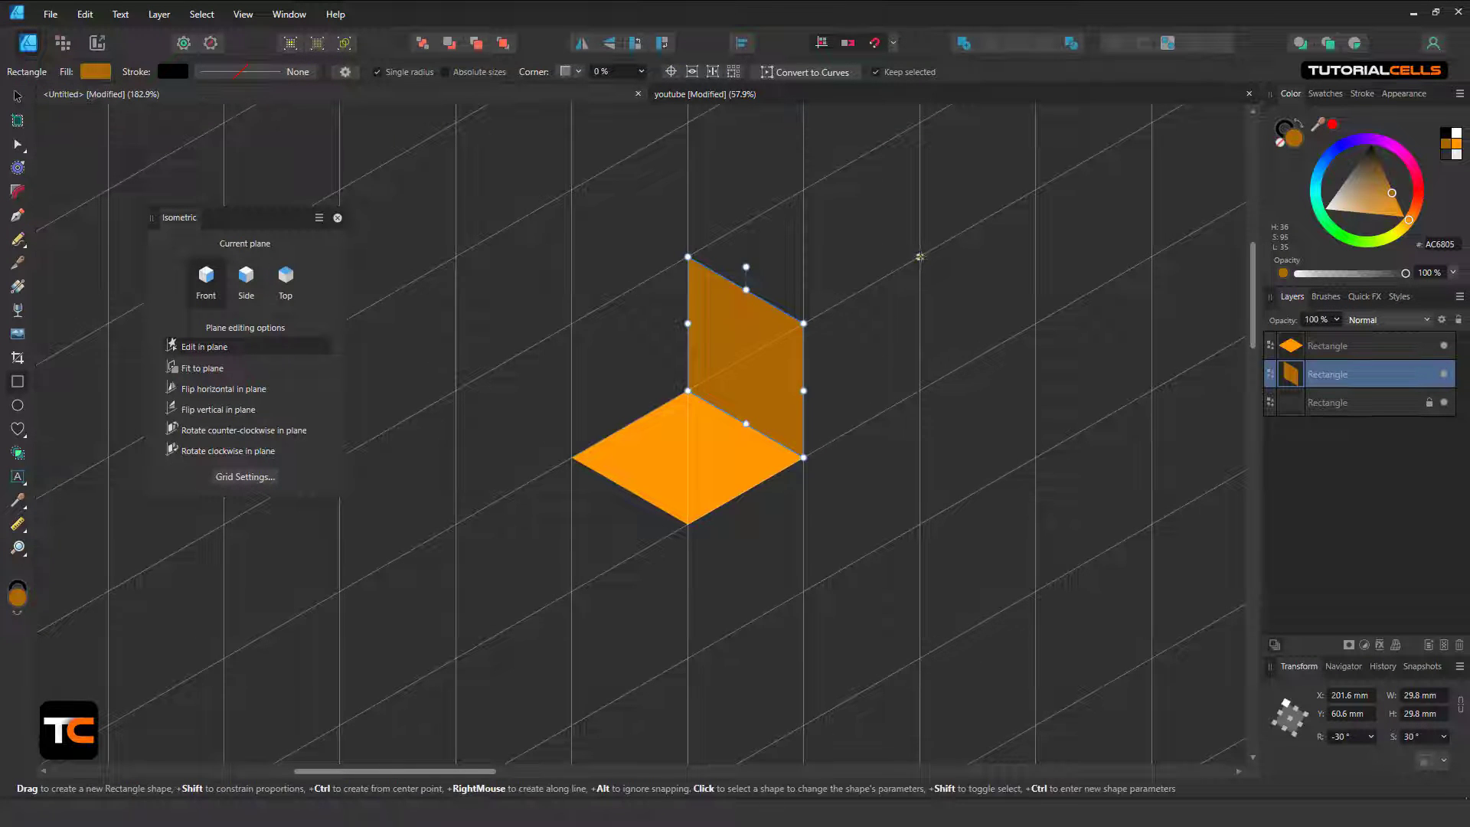
left_click_drag(920, 257, 804, 457)
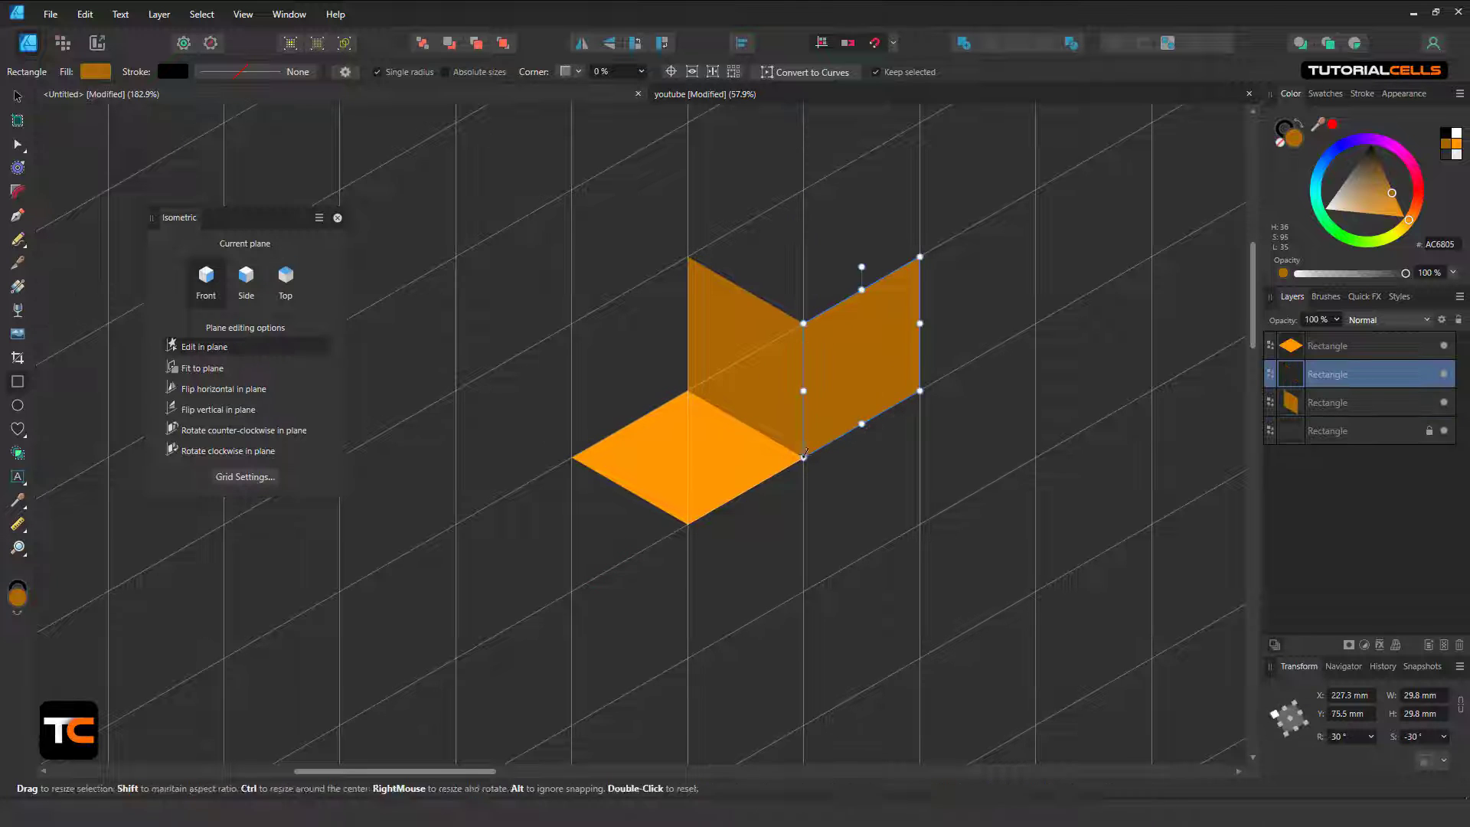
left_click(1342, 212)
left_click_drag(1342, 213, 1358, 206)
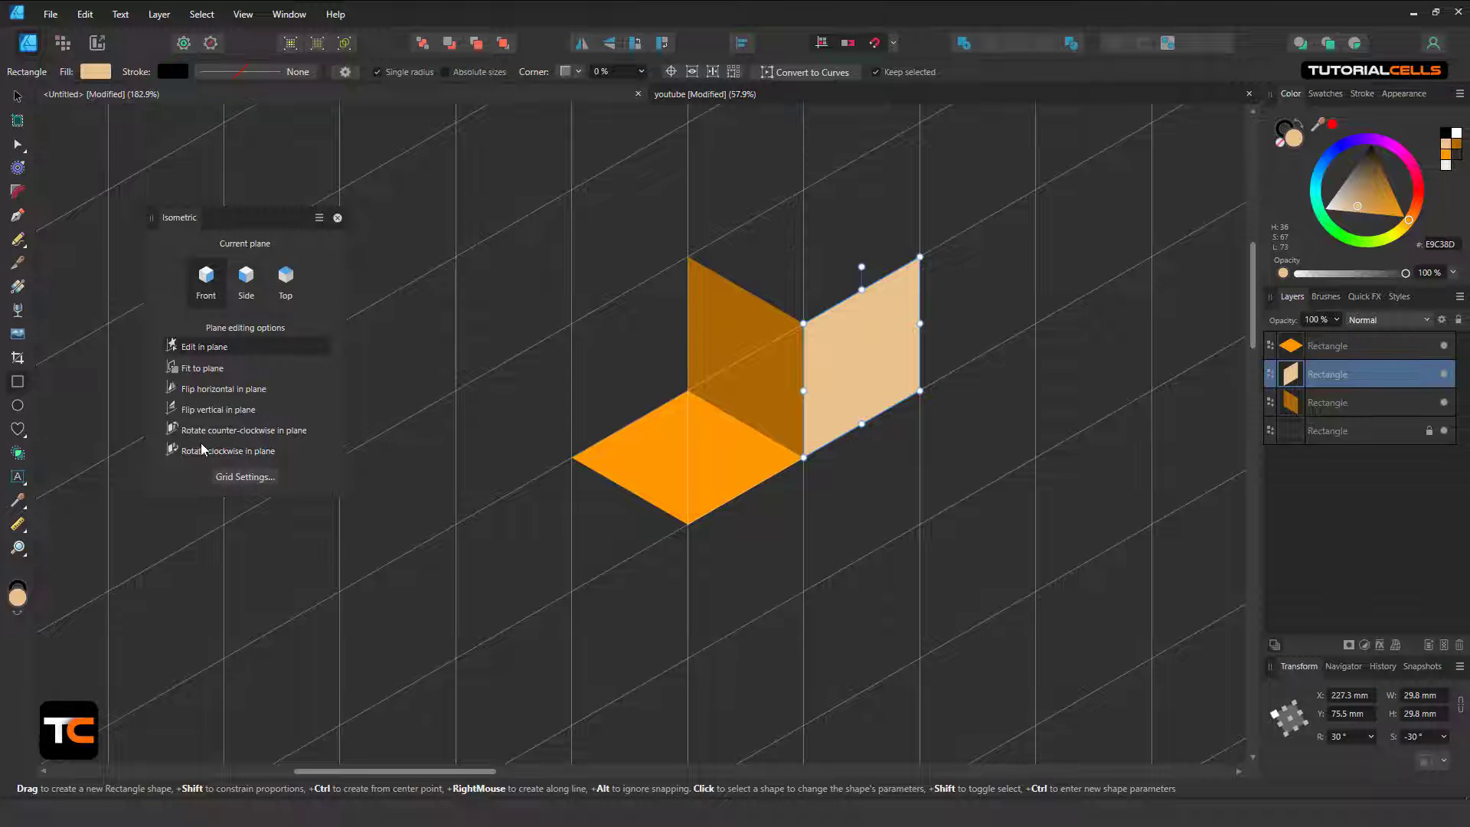
Step: Check the grid settings reached from the Isometric panel and close them again
left_click(223, 478)
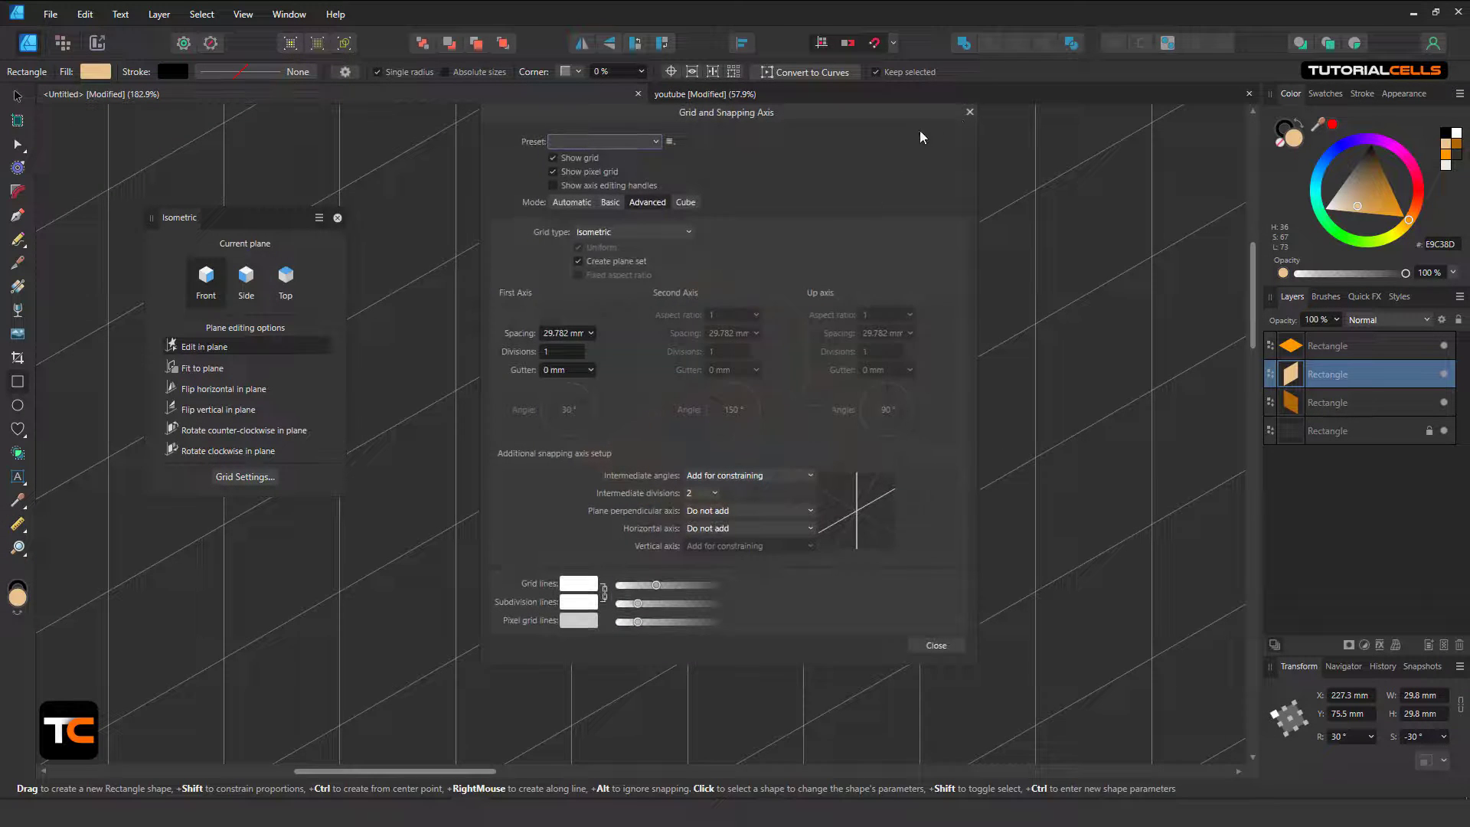
left_click(969, 115)
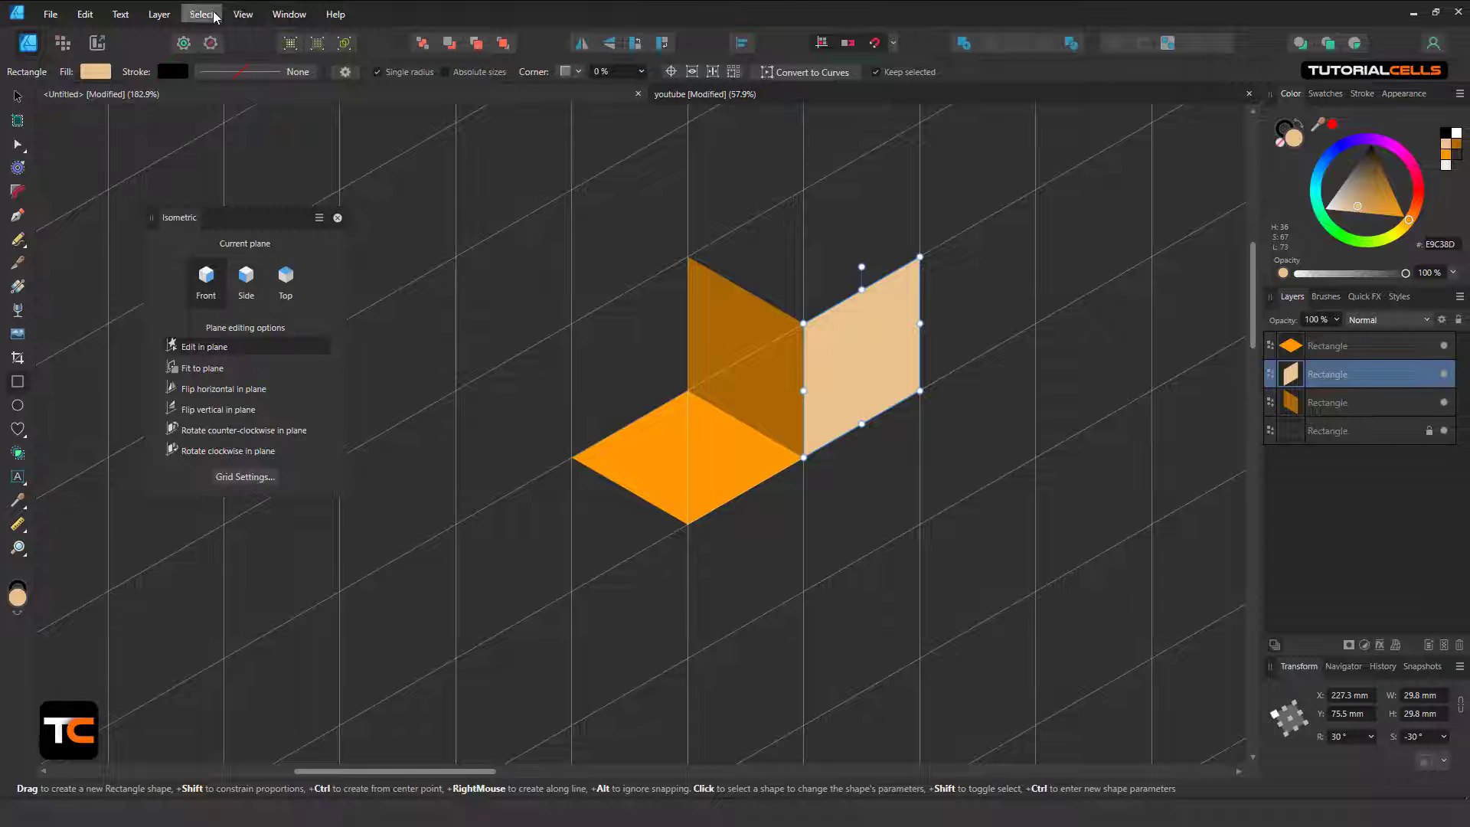
Step: Show the Assets panel, move the Isometric panel clear of it, and browse the Simply Flat icons category
left_click(289, 14)
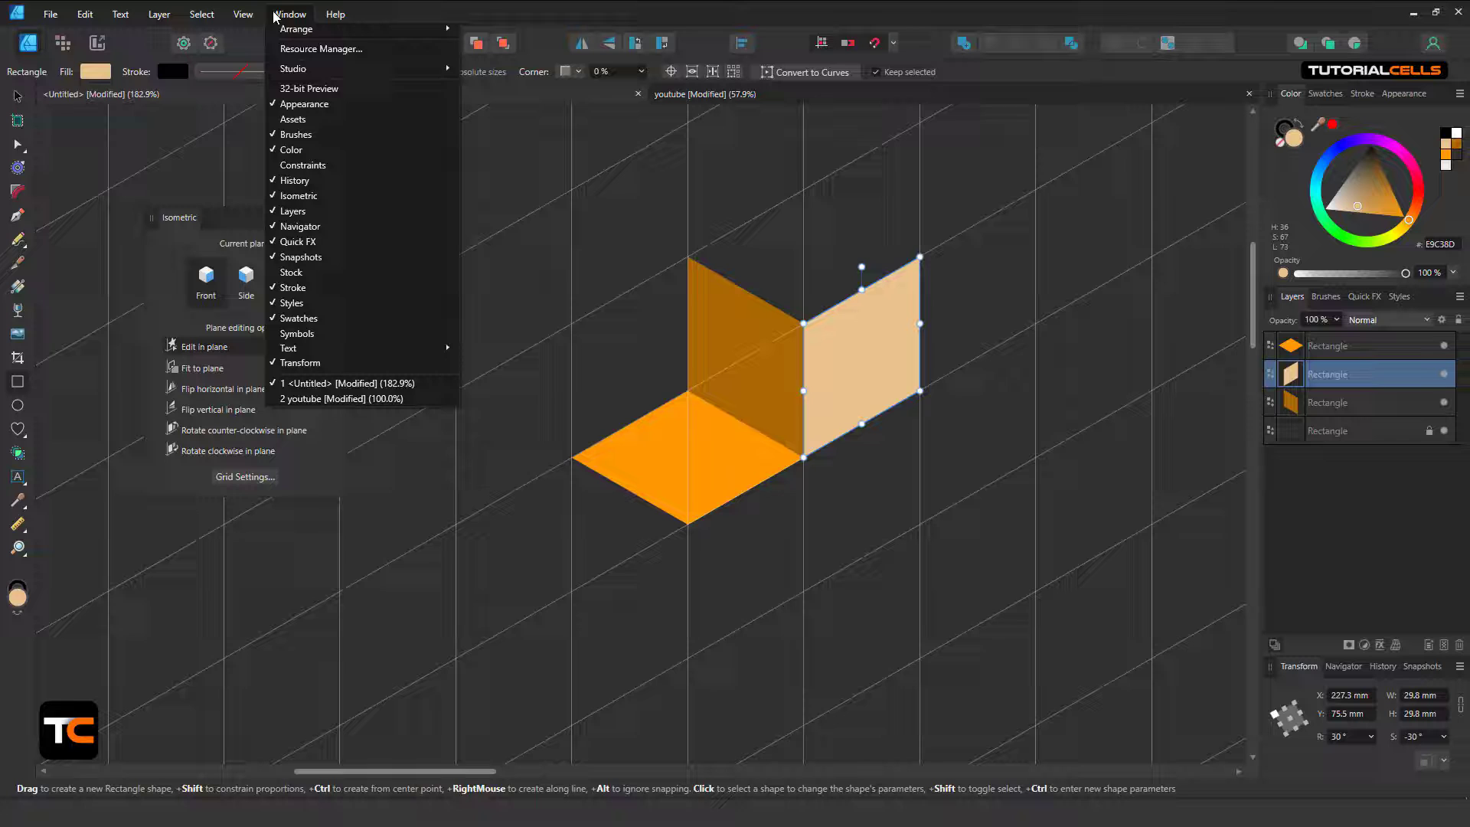
left_click(284, 121)
left_click_drag(198, 219, 450, 188)
left_click(75, 138)
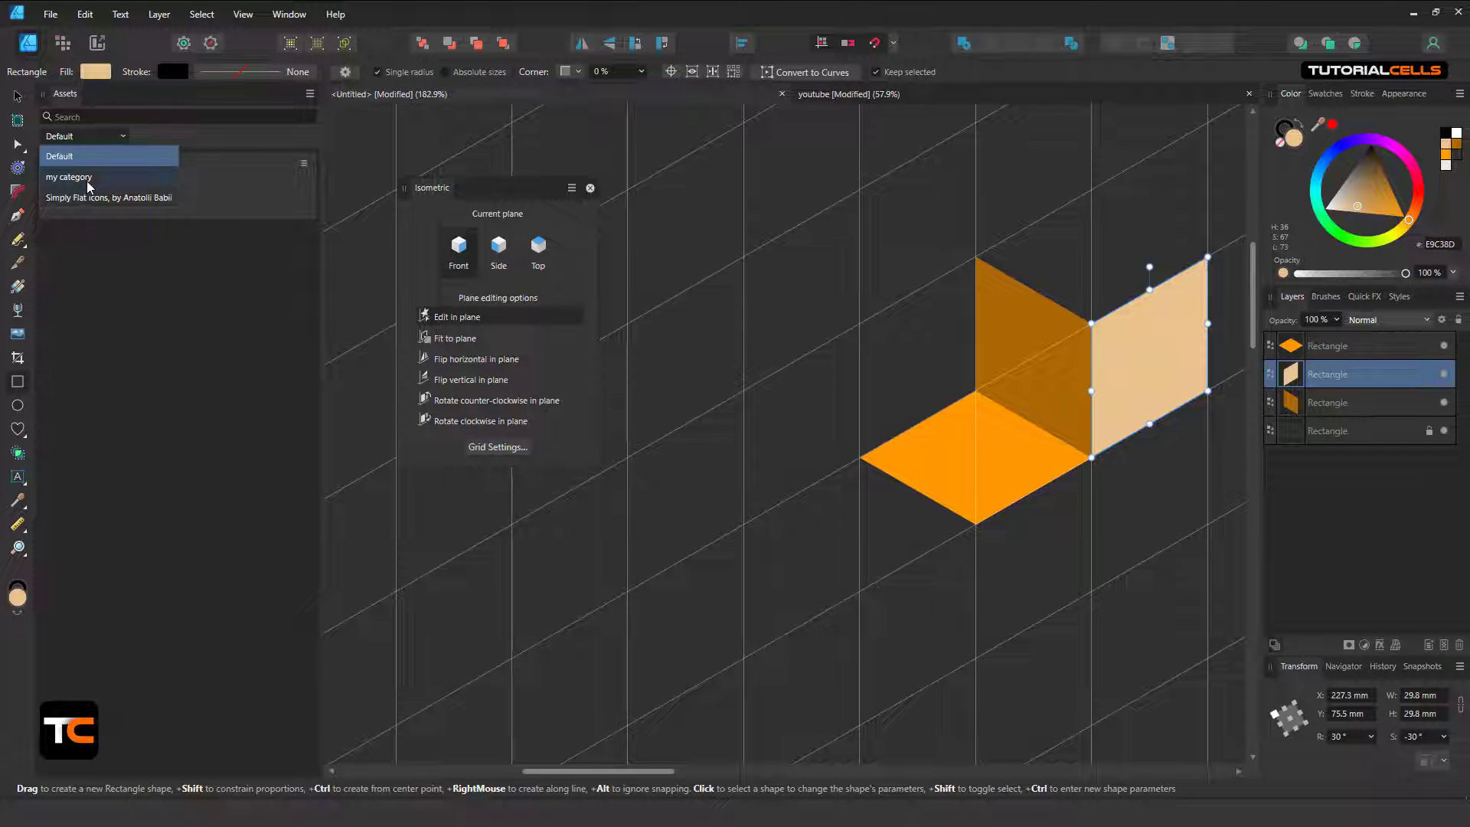
left_click(90, 197)
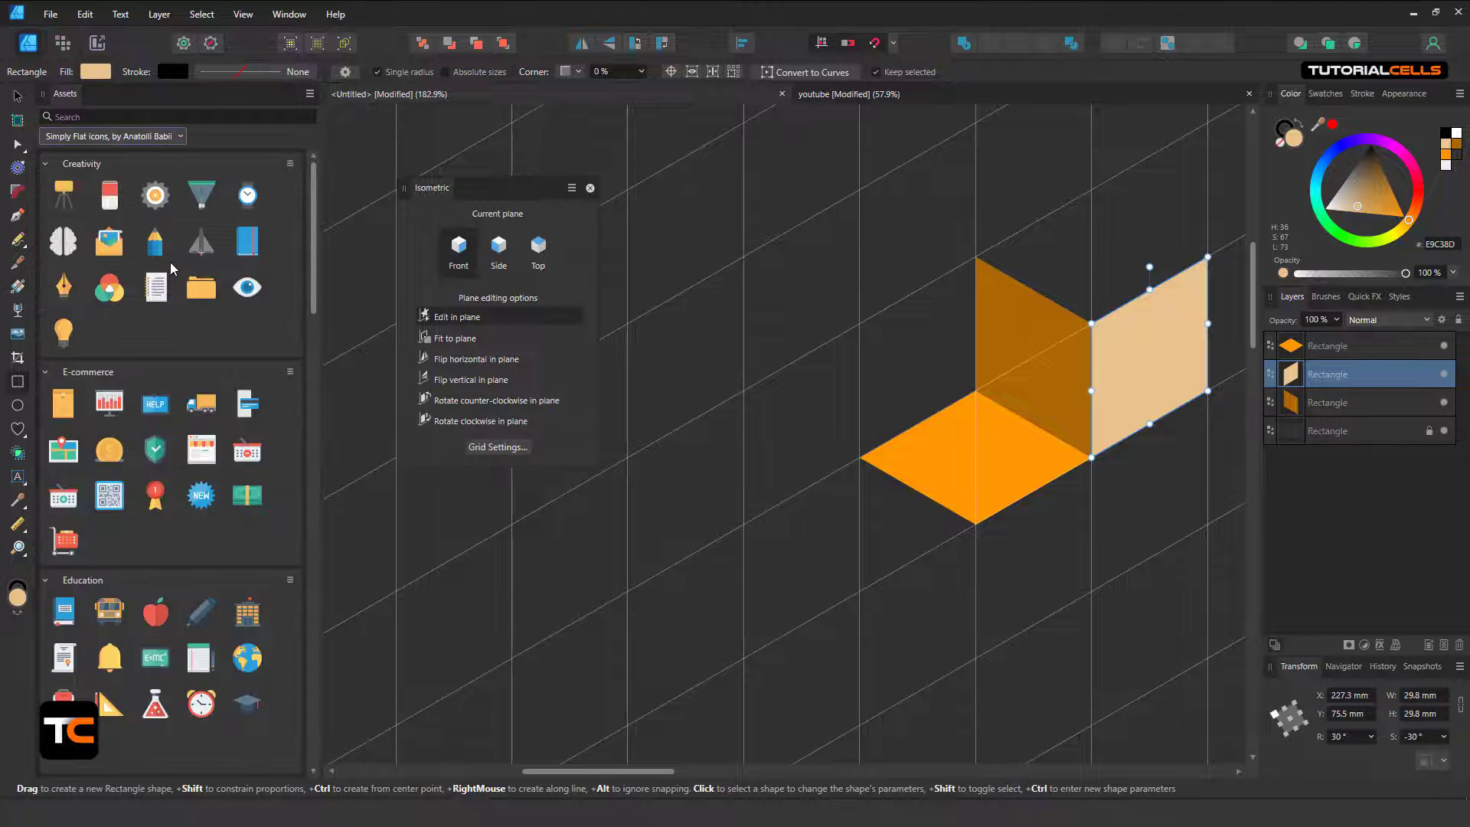
left_click_drag(312, 241, 311, 228)
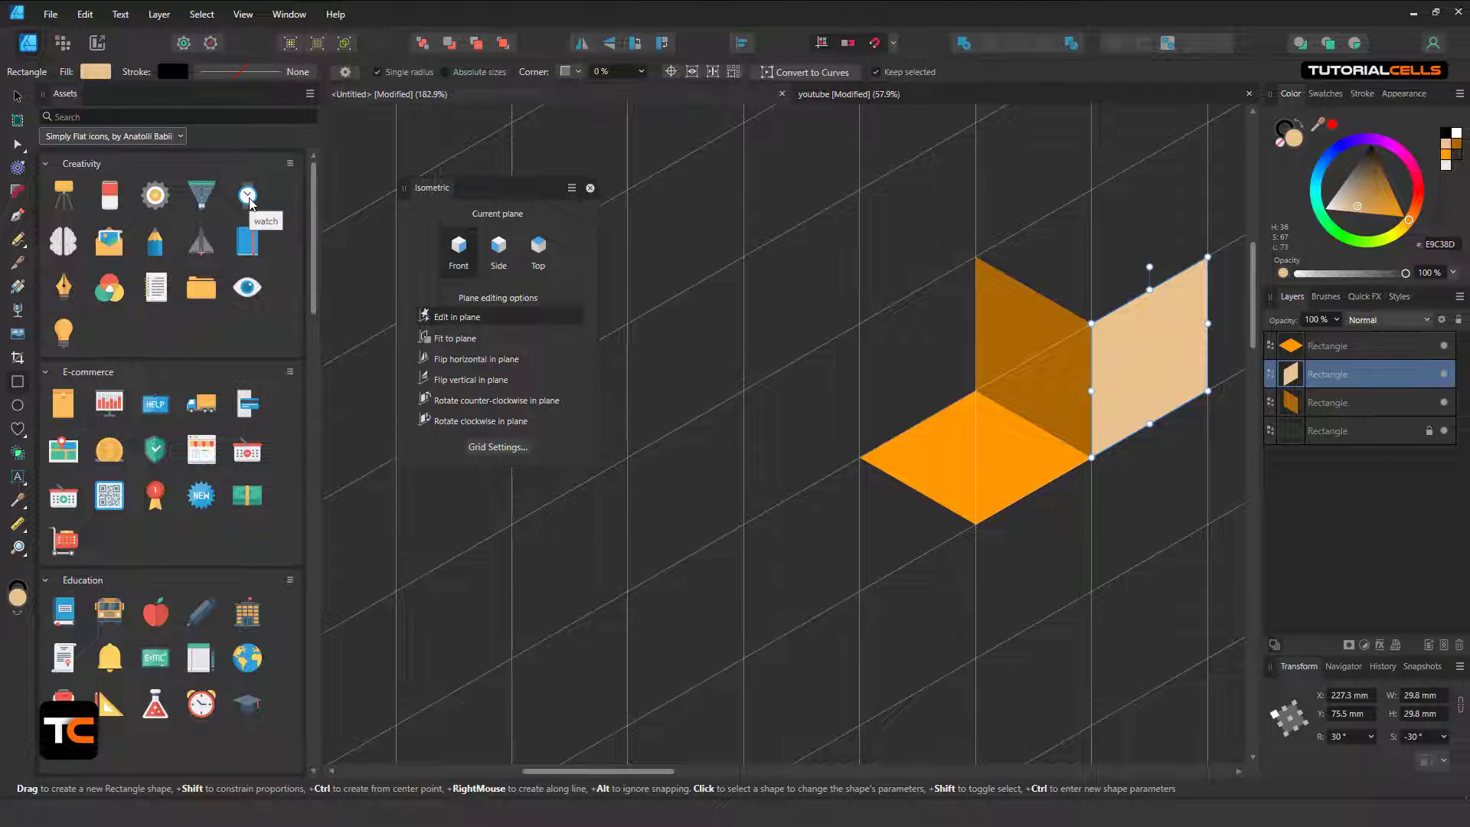
Step: Place the withdraw-deposit icon from the Finance assets on the empty canvas beside the brown face, and hide the Assets panel
left_click_drag(313, 304, 298, 461)
left_click_drag(202, 431, 714, 336)
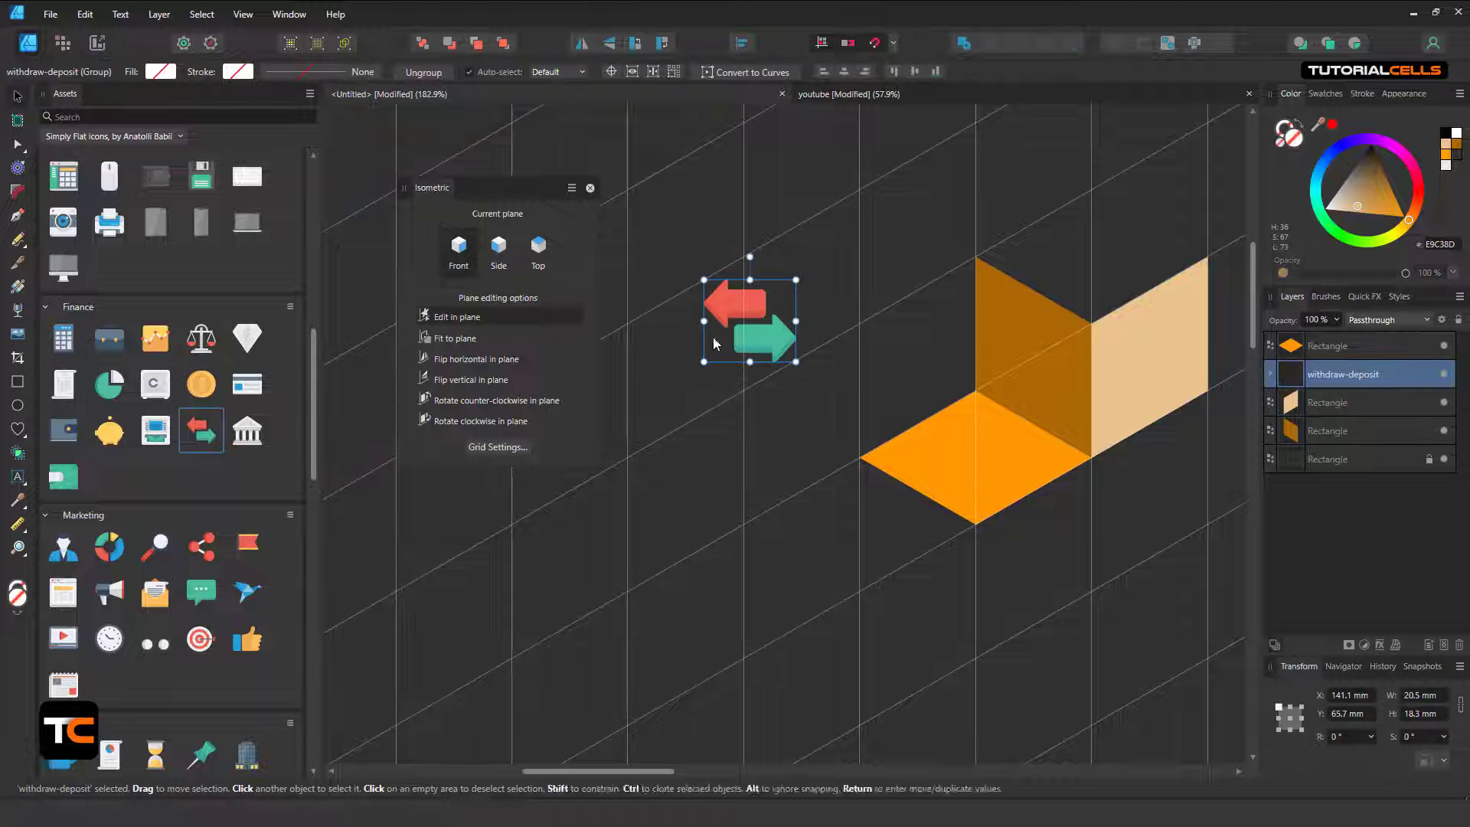
left_click(310, 95)
left_click(302, 16)
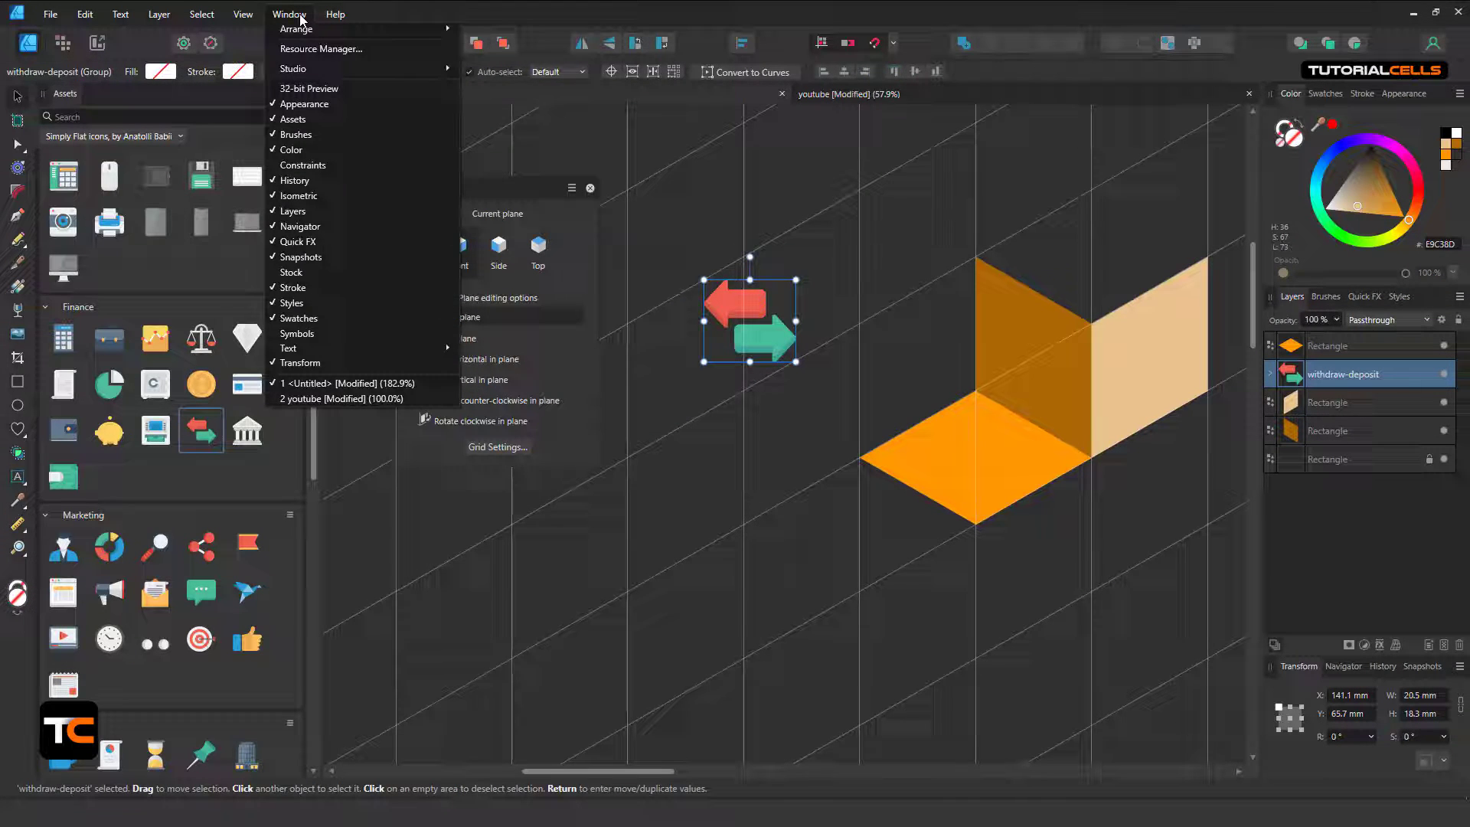
left_click(300, 117)
Step: Move the Isometric panel clear of the artwork and enlarge the withdraw-deposit icon to about 30 × 26.9 mm
left_click_drag(478, 186, 215, 200)
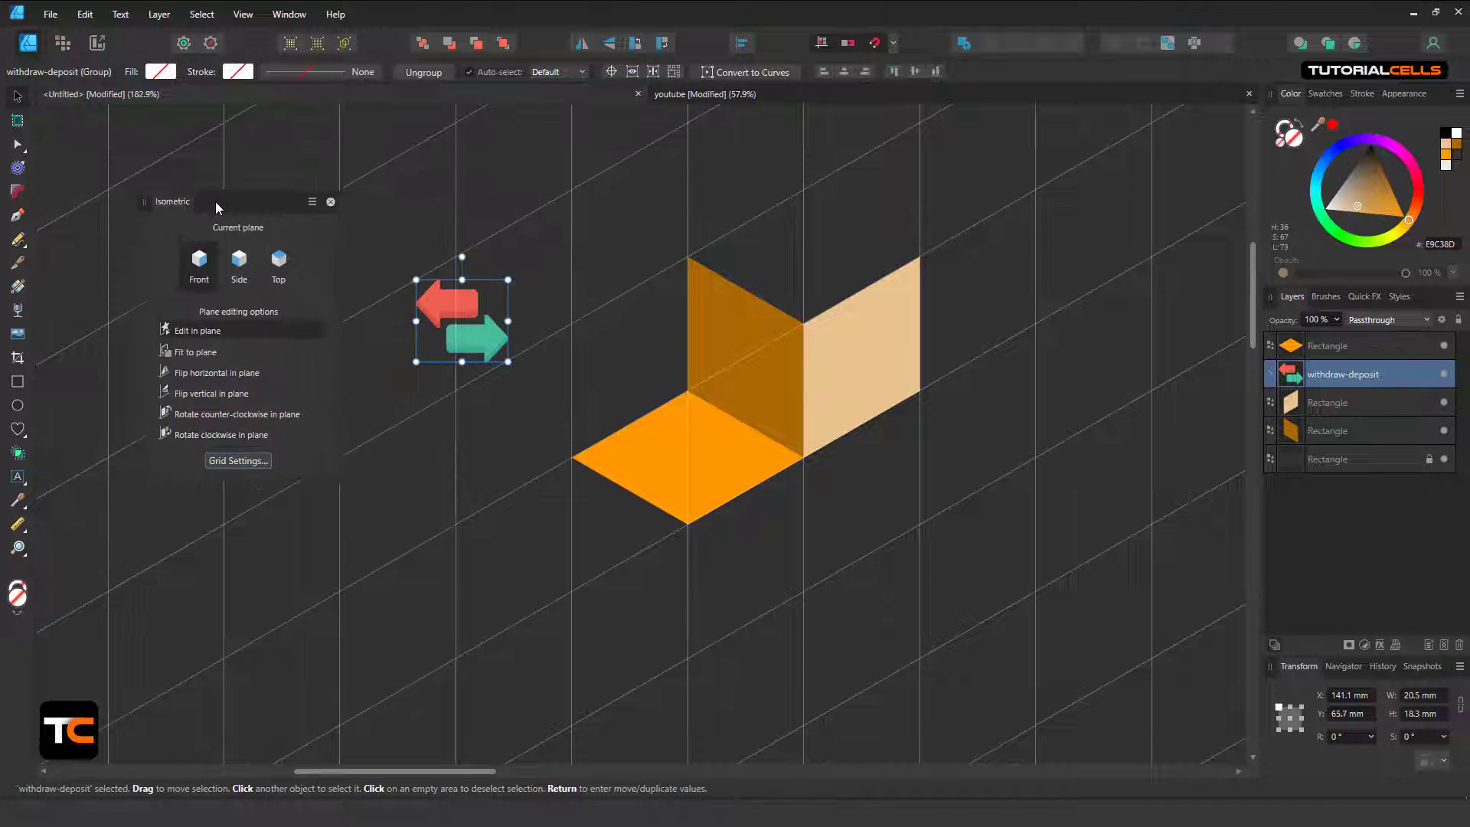
left_click_drag(445, 304, 530, 313)
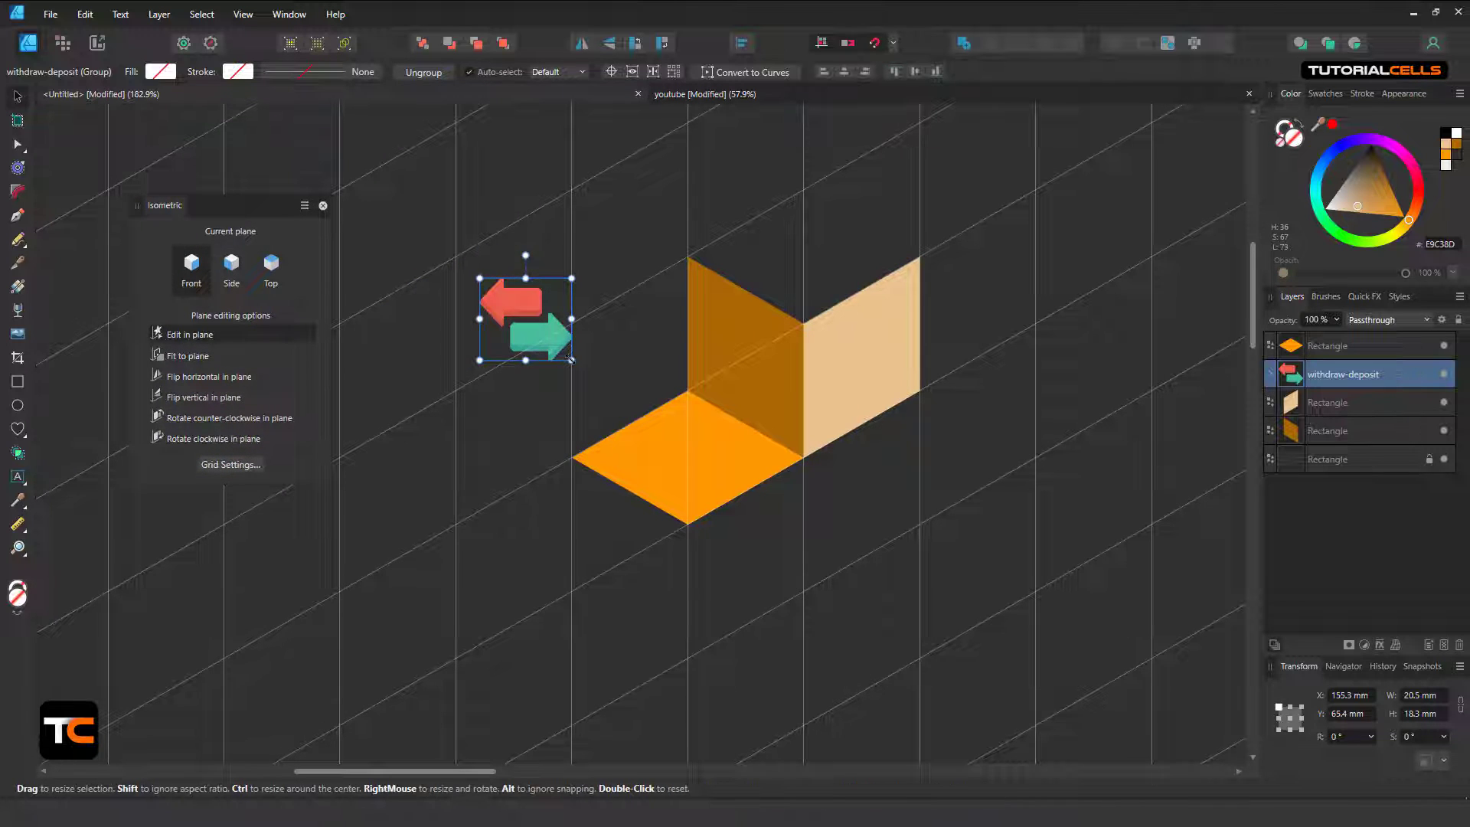
left_click_drag(570, 358, 615, 398)
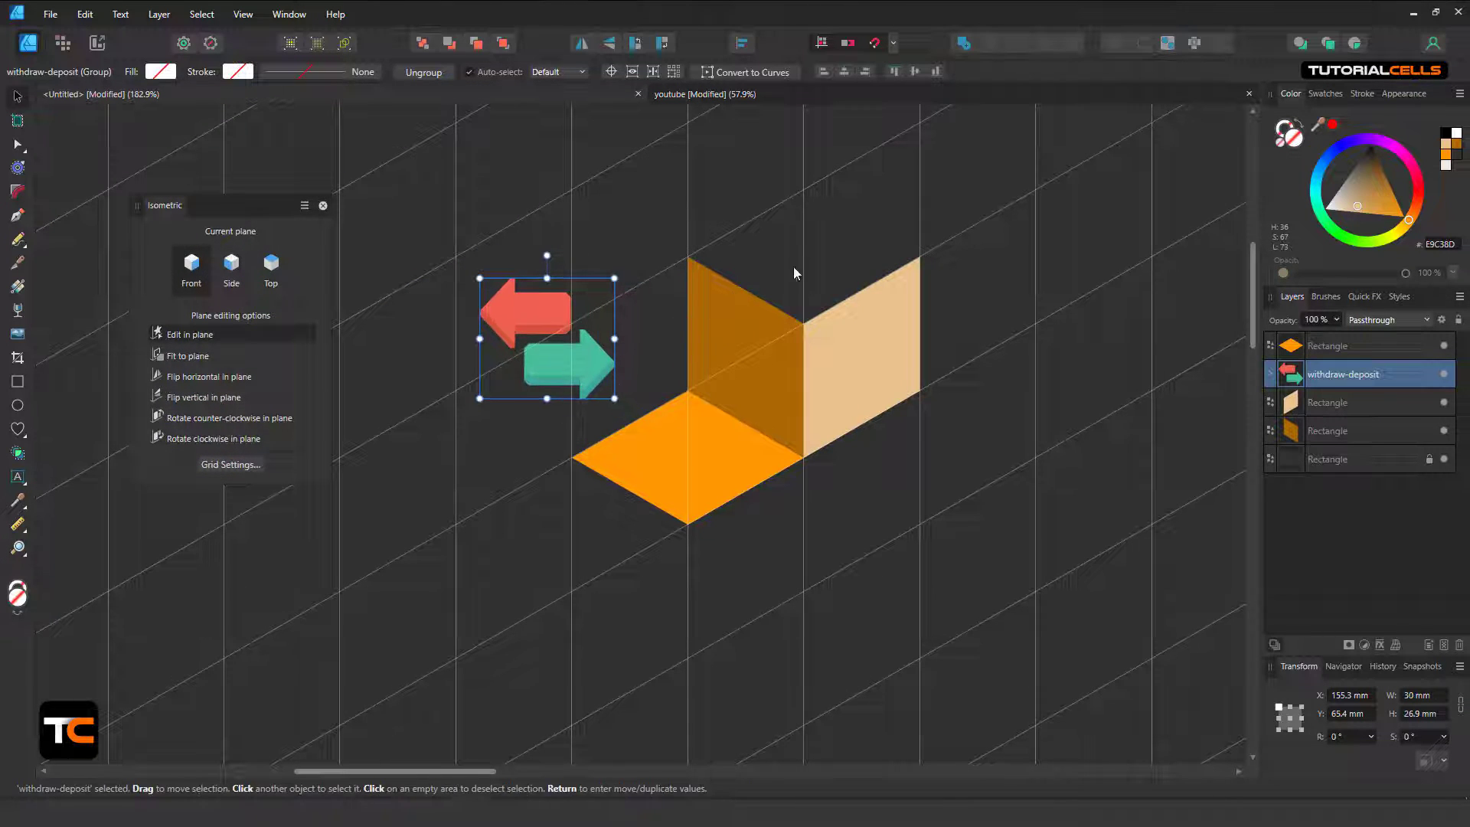
Step: Fit the withdraw-deposit icon to the Top plane and move it onto the open top of the cube
left_click(269, 277)
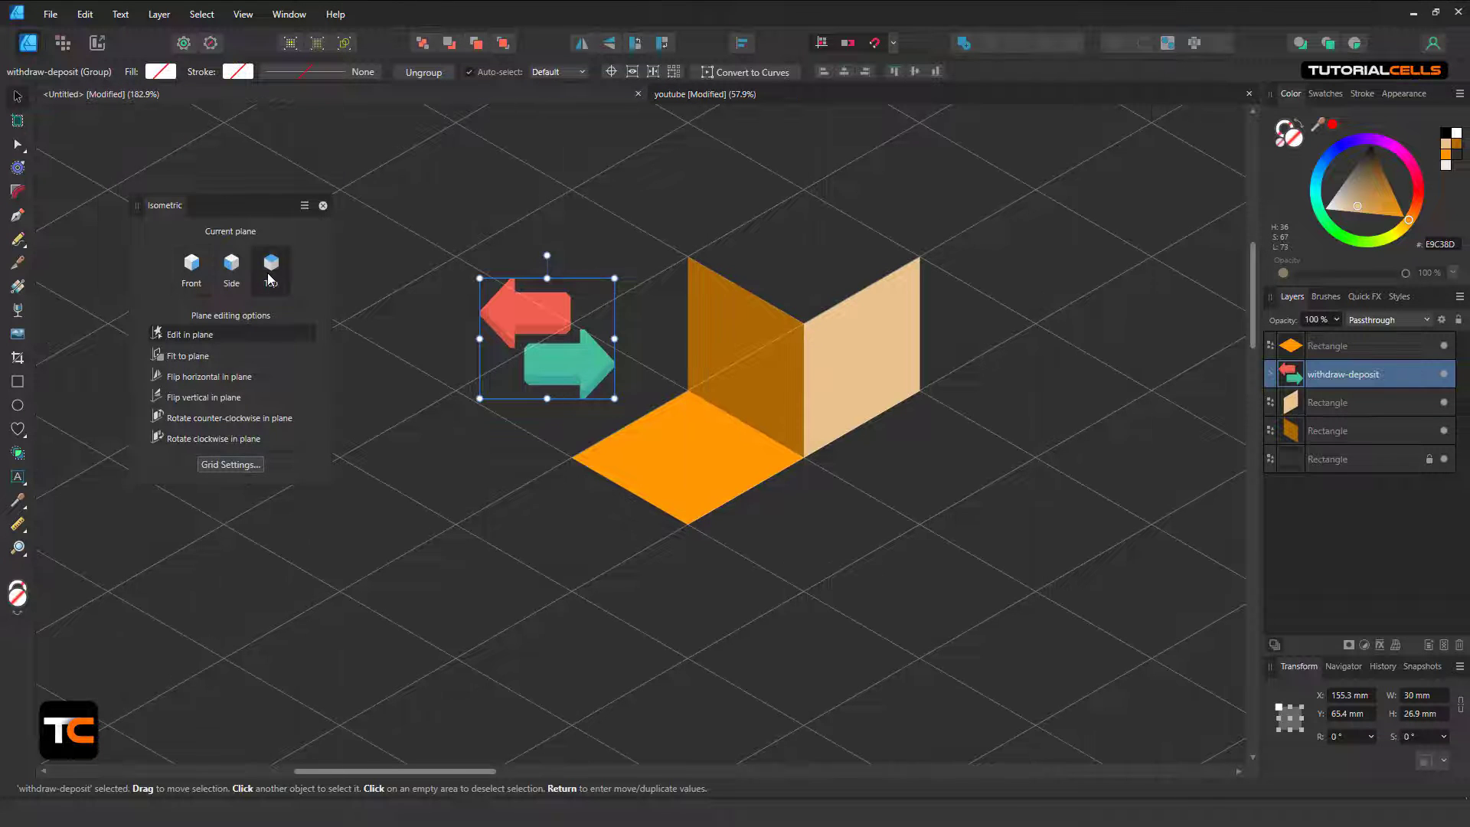
left_click(197, 356)
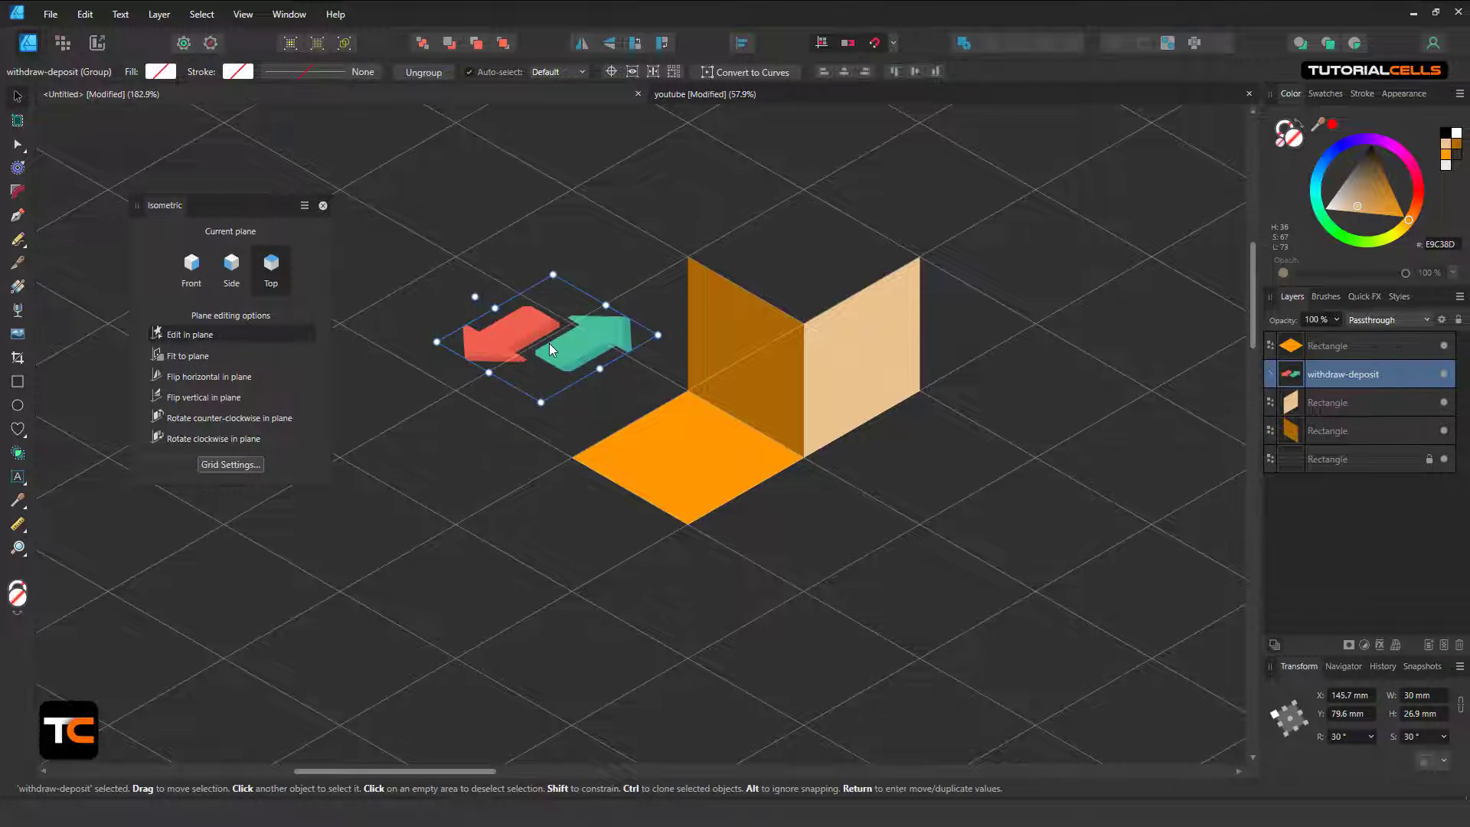
left_click_drag(549, 343, 804, 257)
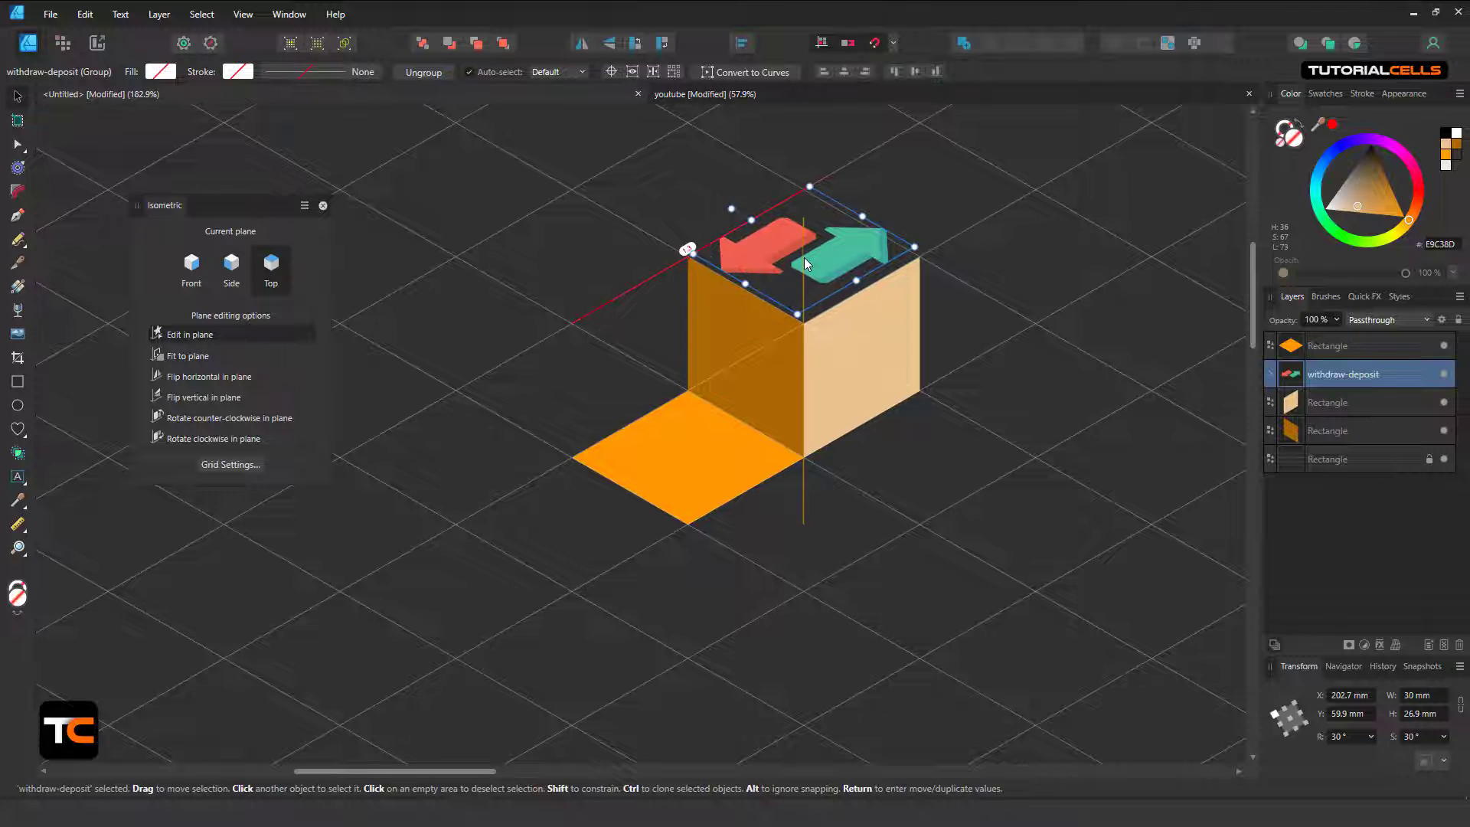
scroll(835, 241, "up", 1)
scroll(834, 240, "up", 1)
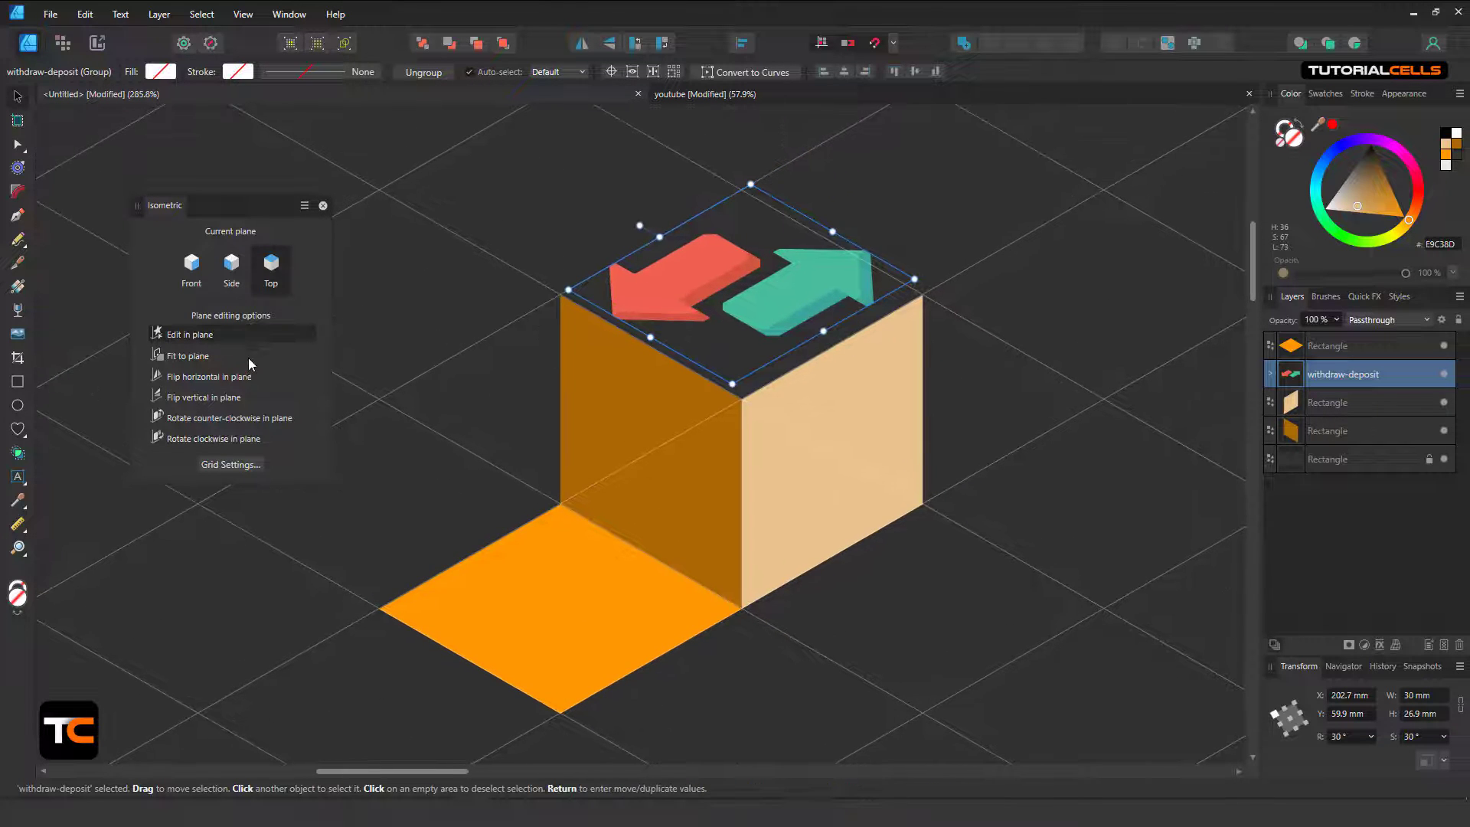
Step: Flip the withdraw-deposit icon horizontally and vertically in the Top plane, and rotate it counter-clockwise in plane twice
left_click(204, 378)
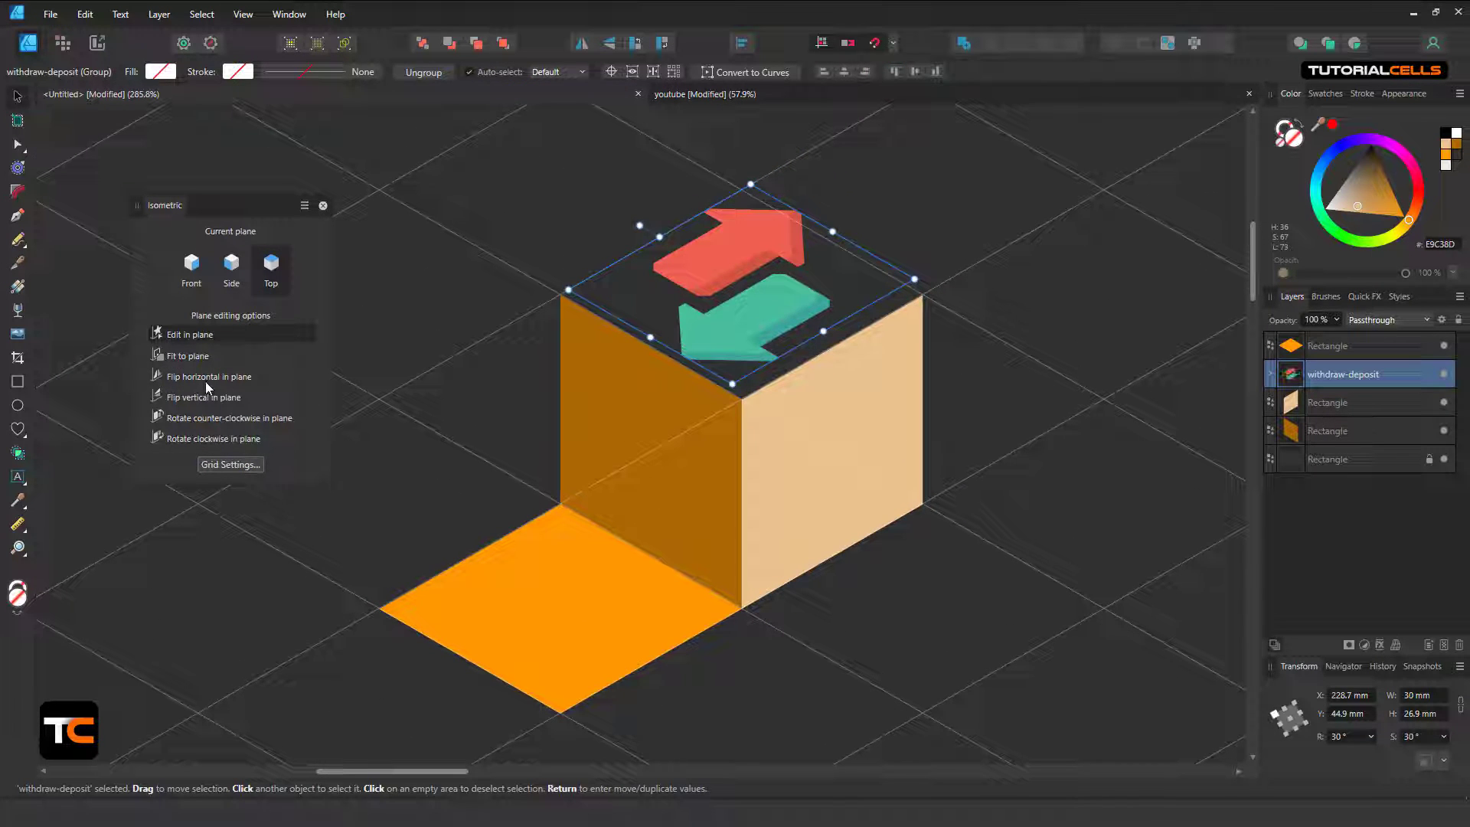
left_click(213, 402)
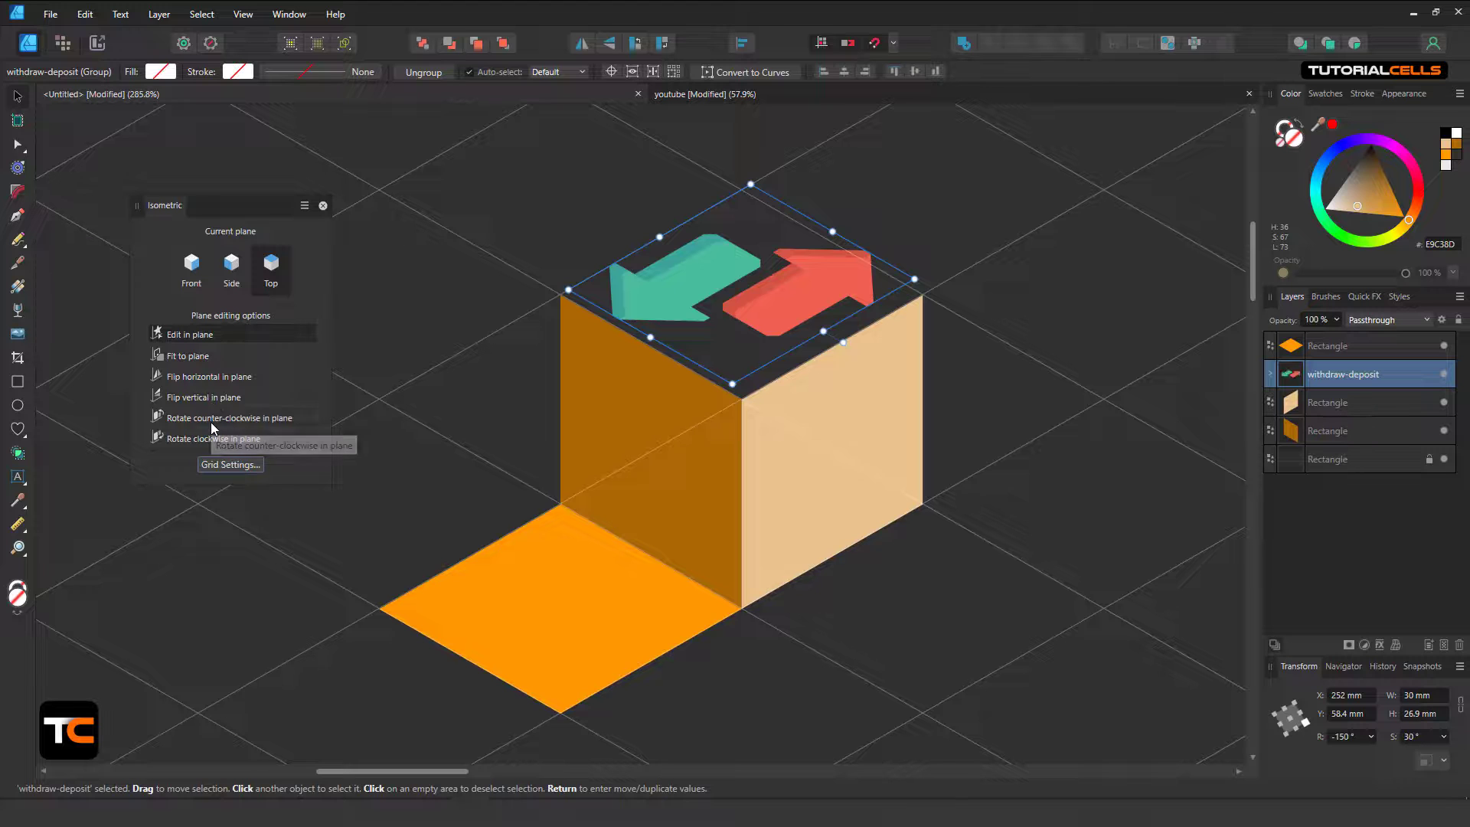
left_click(210, 421)
left_click(210, 421)
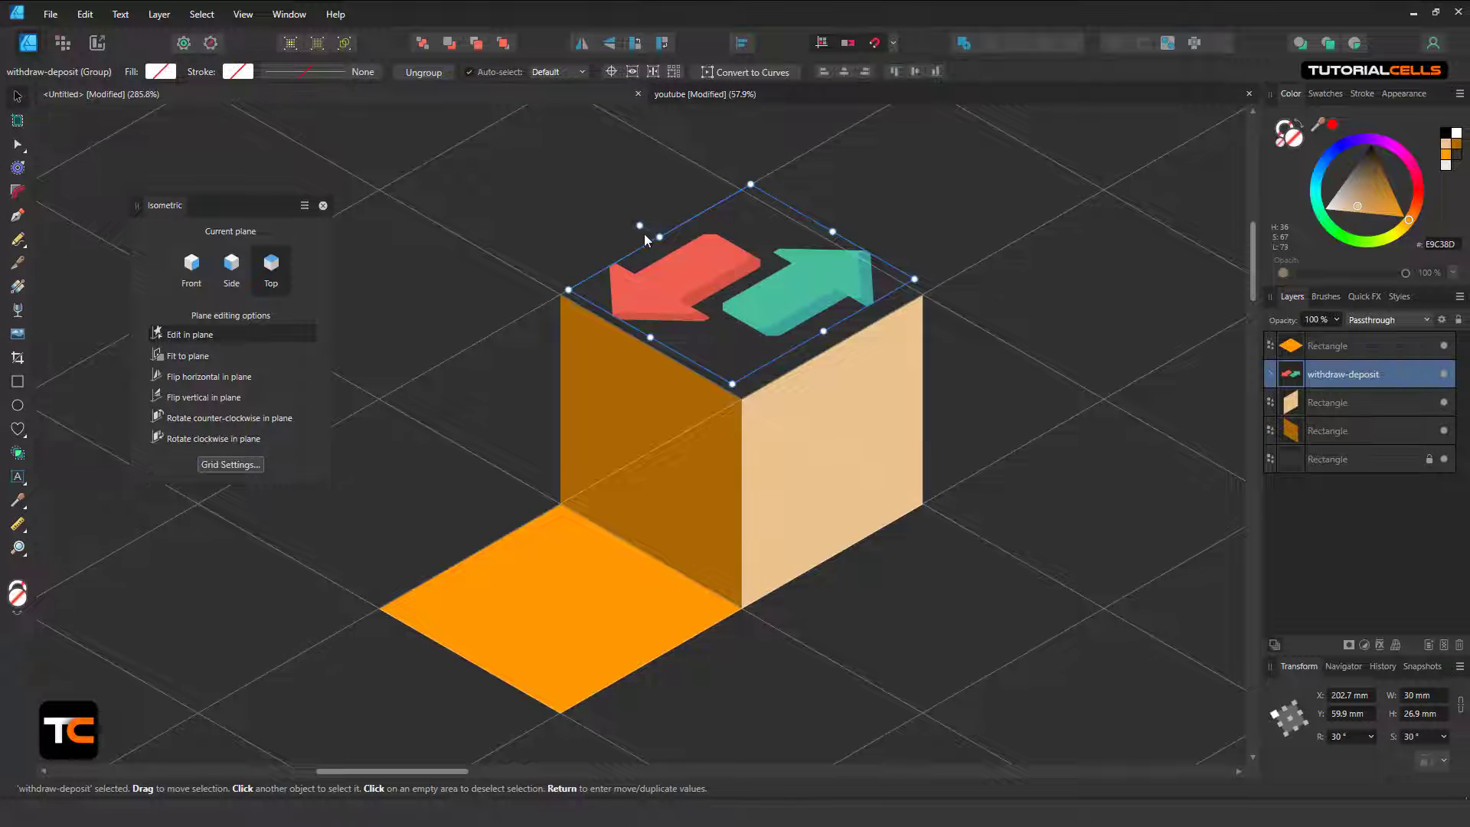
Step: Try rotating the withdraw-deposit icon freehand and undo it, and rotate it clockwise in plane and back counter-clockwise
left_click_drag(640, 226, 724, 301)
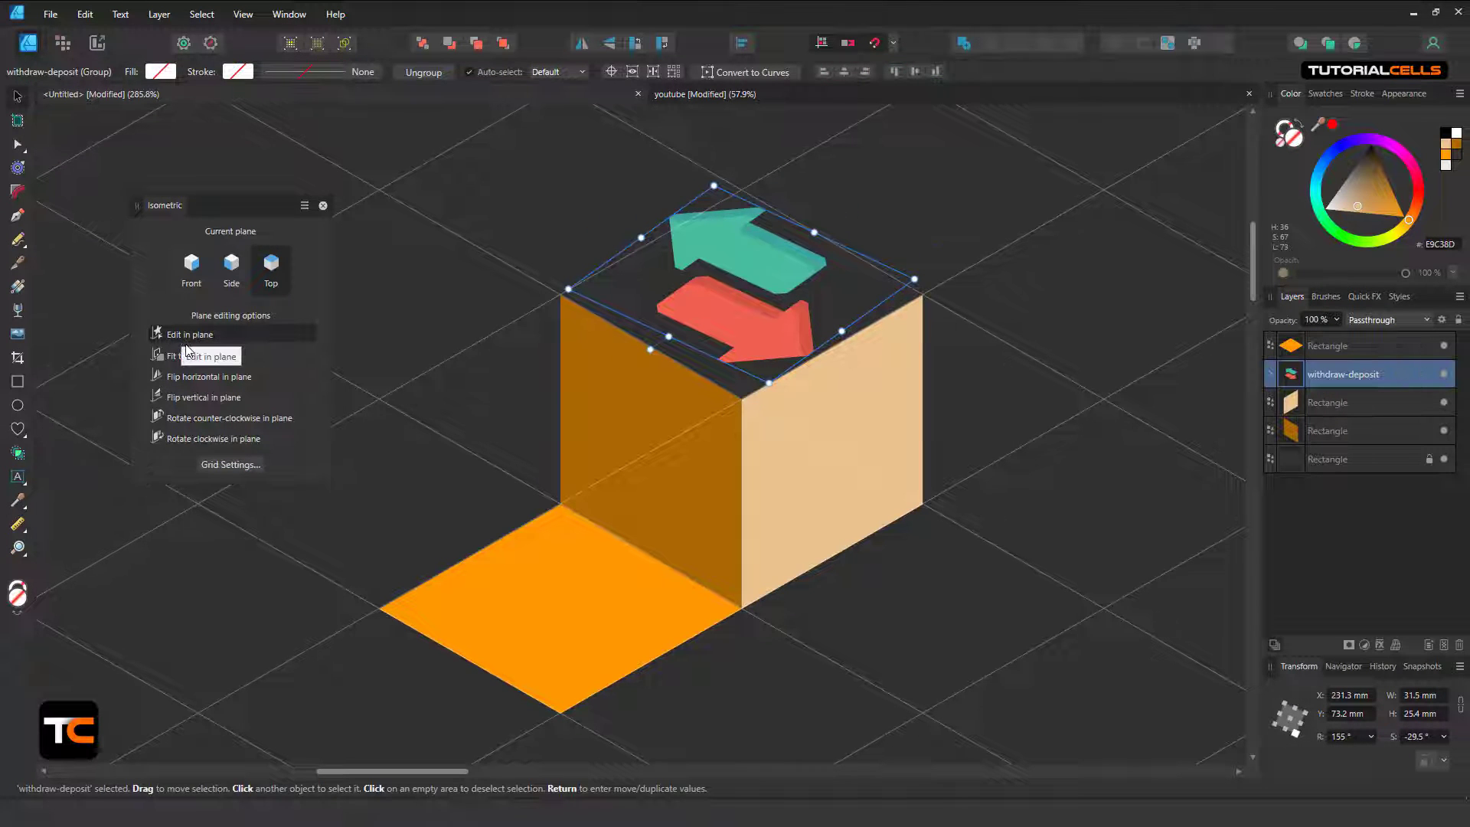
key("ctrl+z")
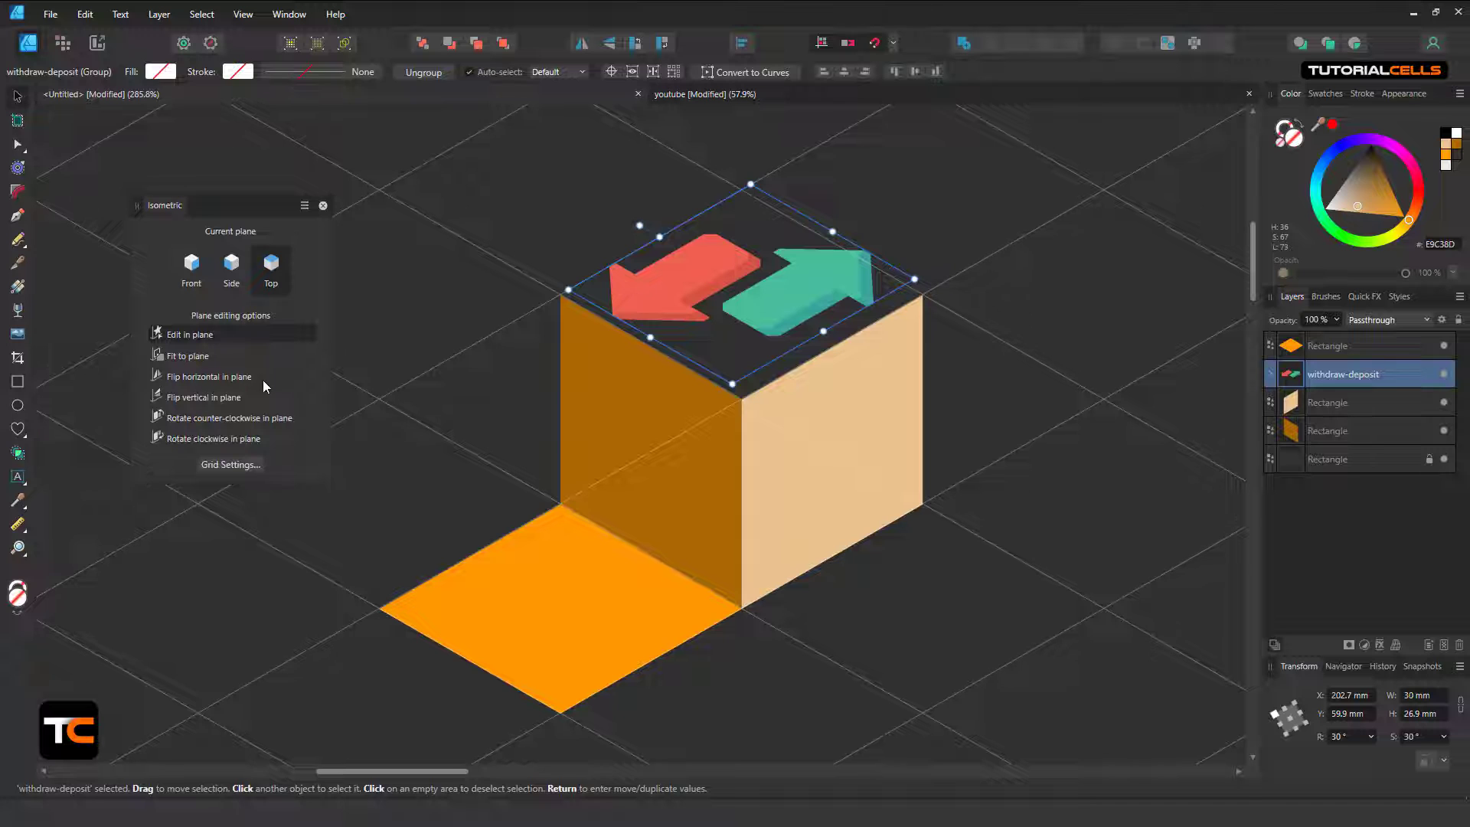
left_click(239, 439)
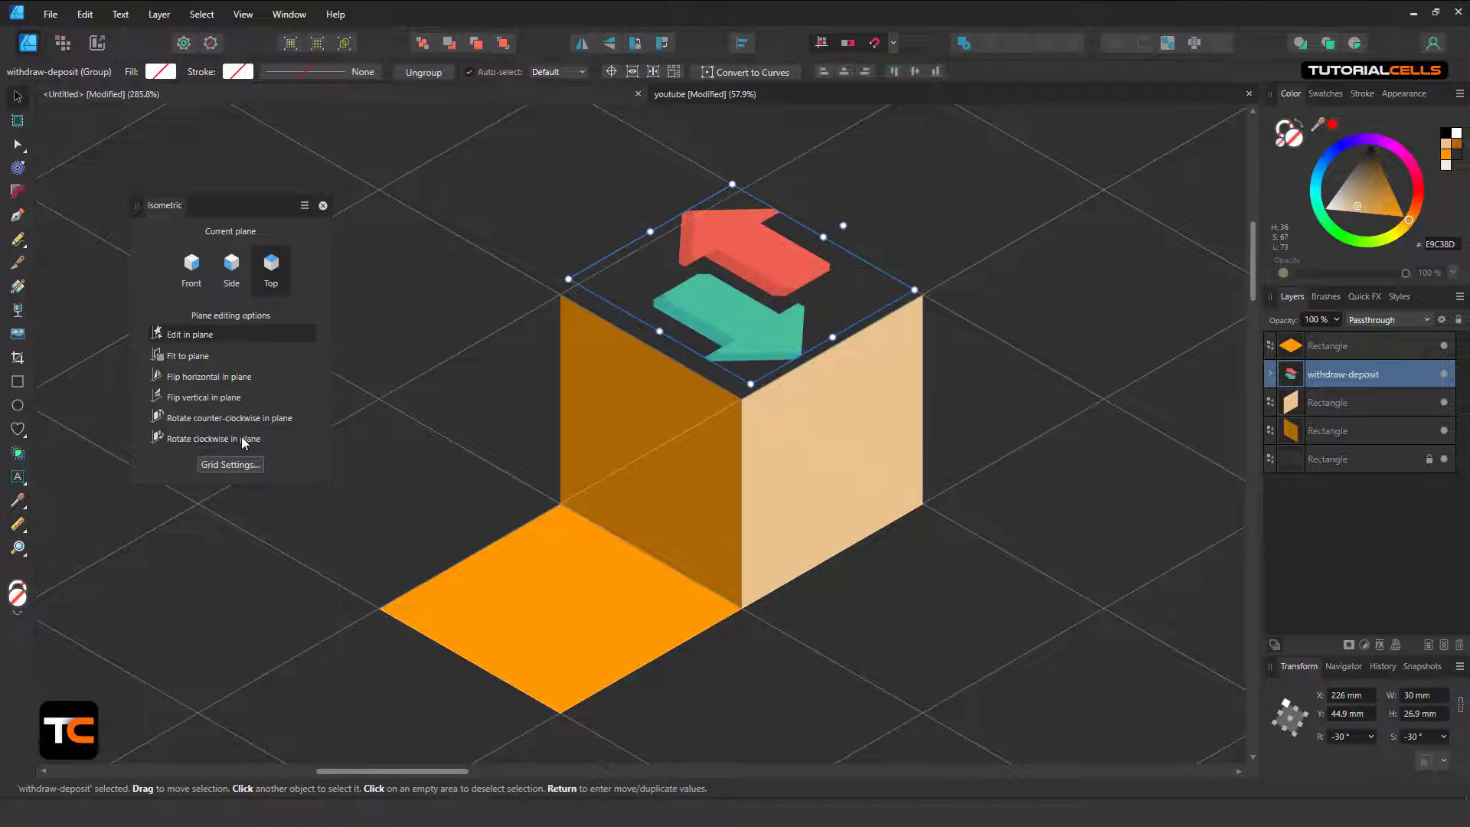
left_click(241, 421)
scroll(571, 374, "down", 3)
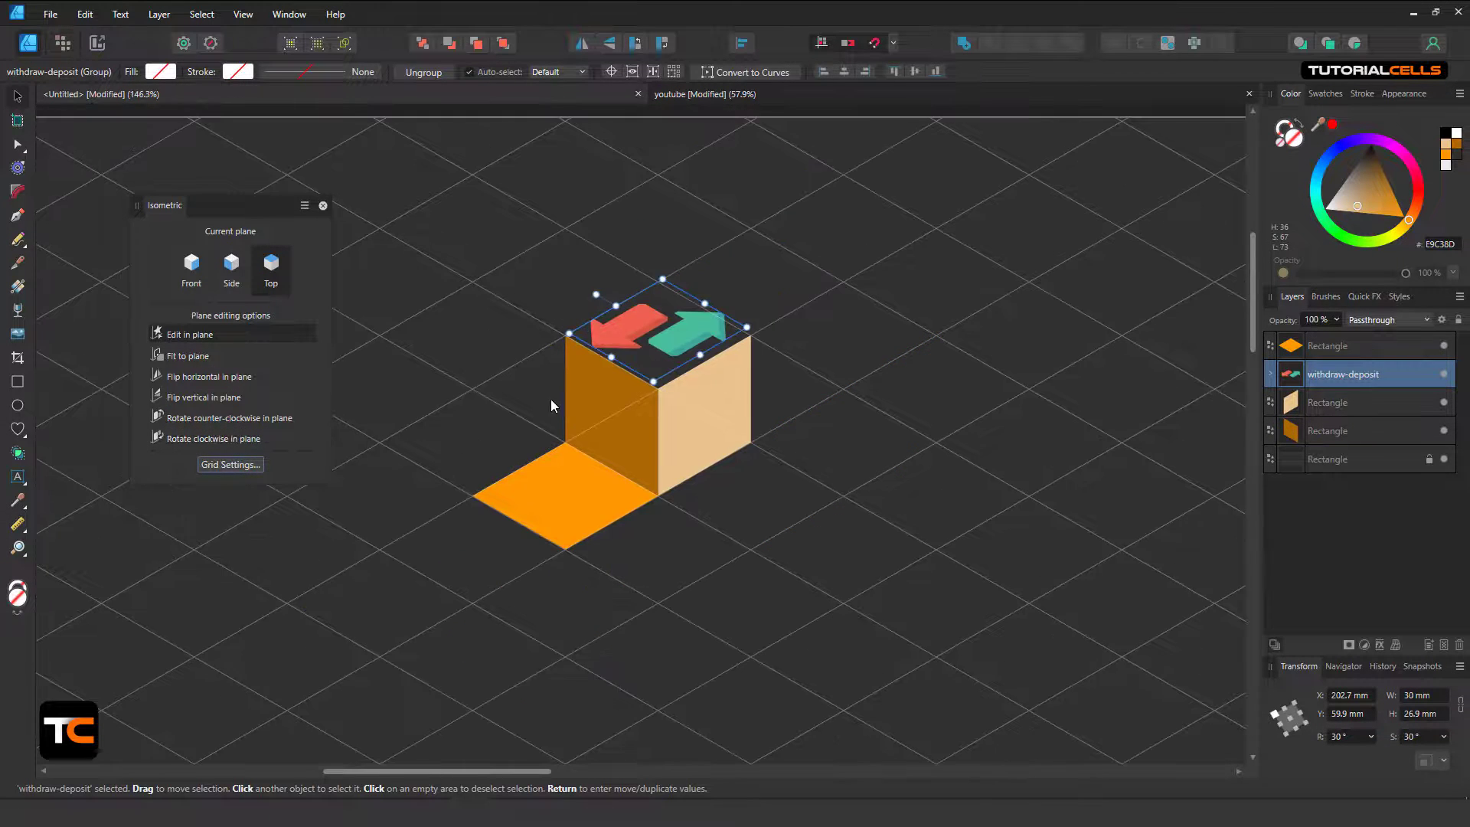
scroll(550, 398, "up", 2)
scroll(617, 426, "down", 2)
scroll(617, 426, "left", 2)
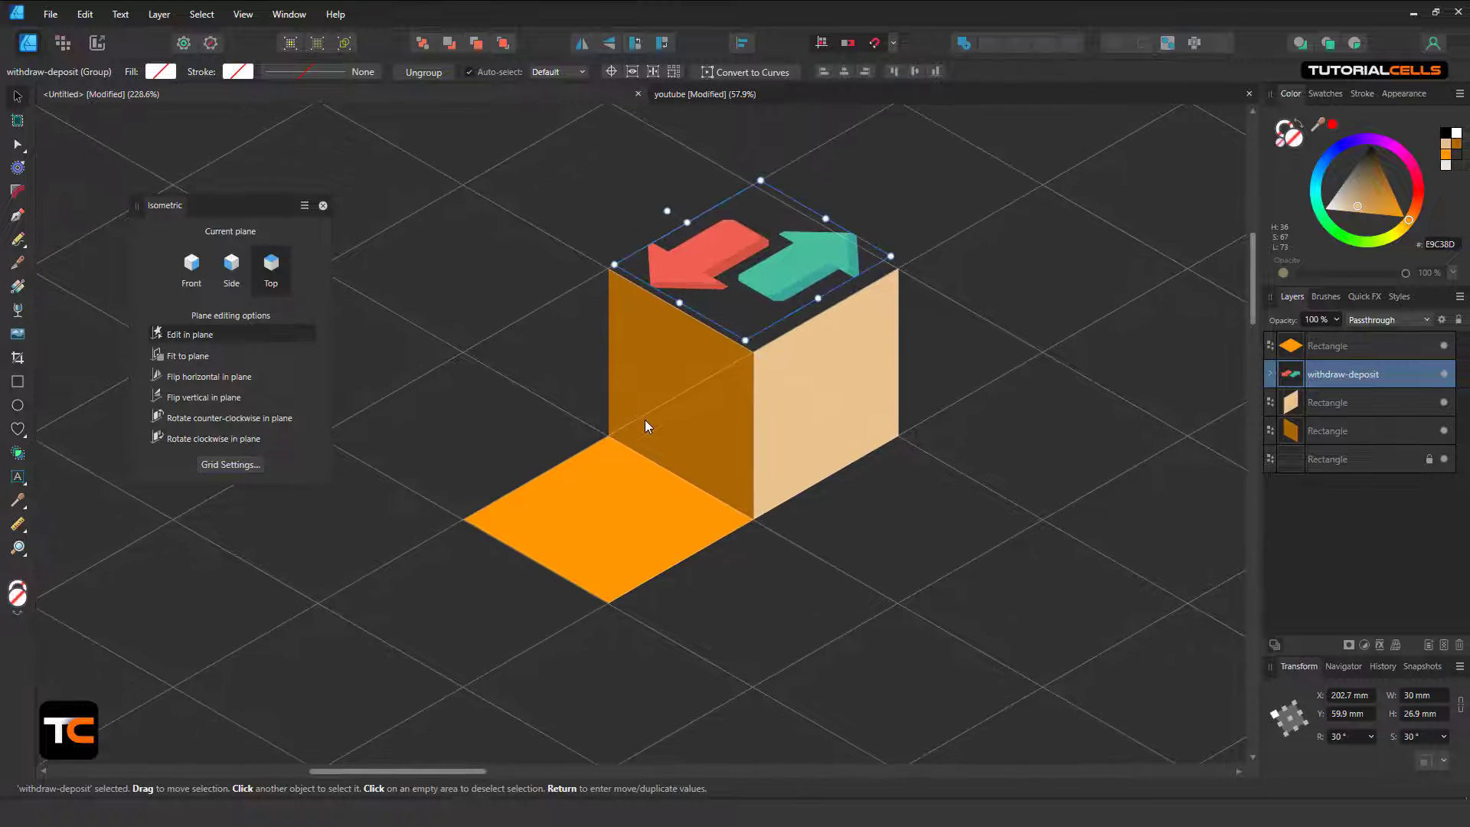